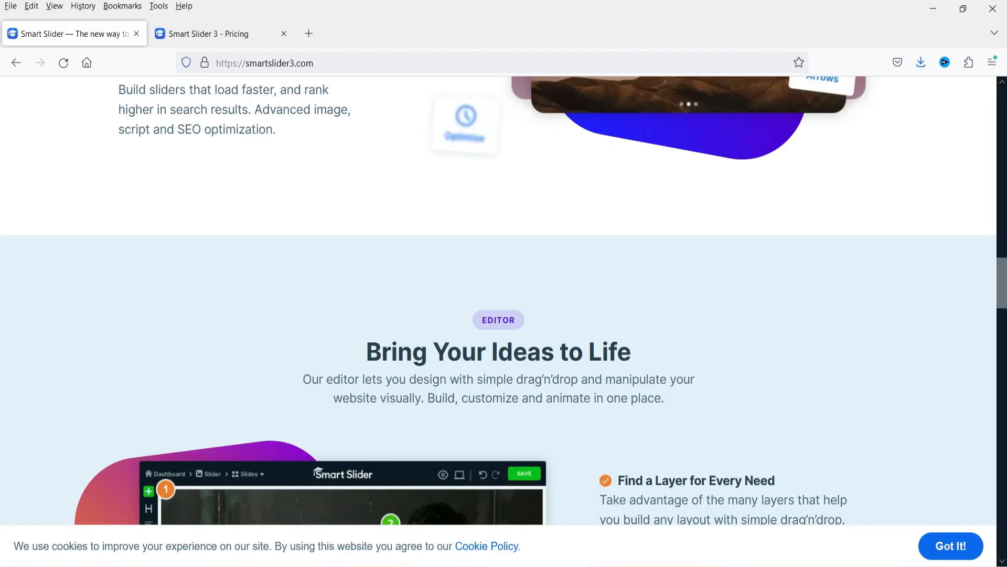
# Look over the Smart Slider home page, down to the plugin's features and slider, block, page and carousel options
pyautogui.scroll(20, 673, 292)
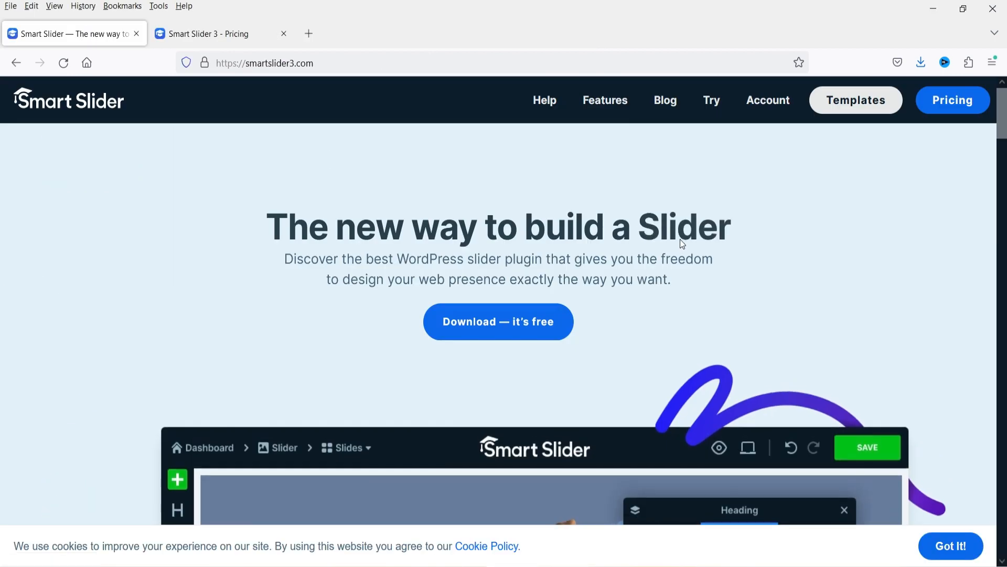
pyautogui.scroll(-3, 840, 205)
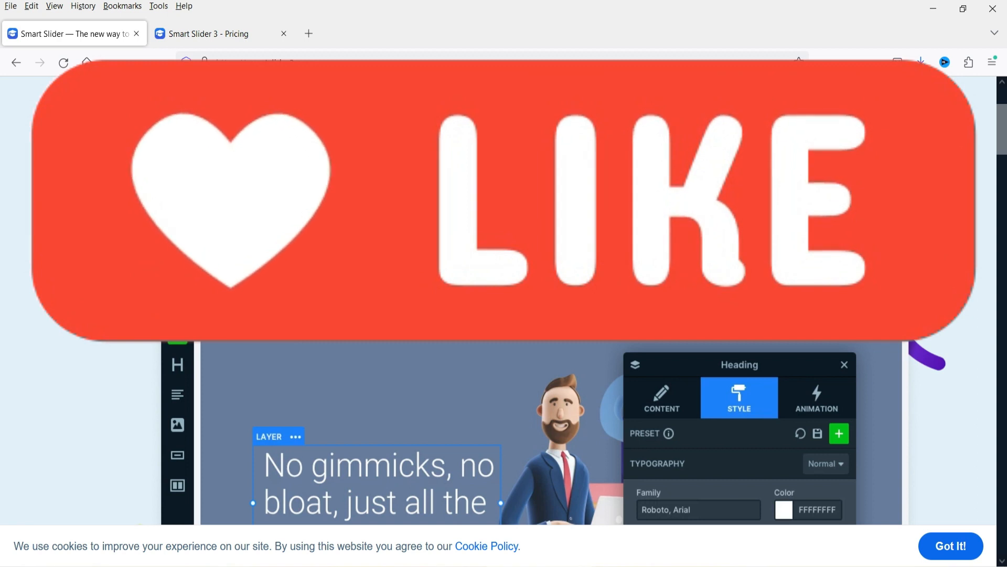
pyautogui.scroll(-15, 730, 234)
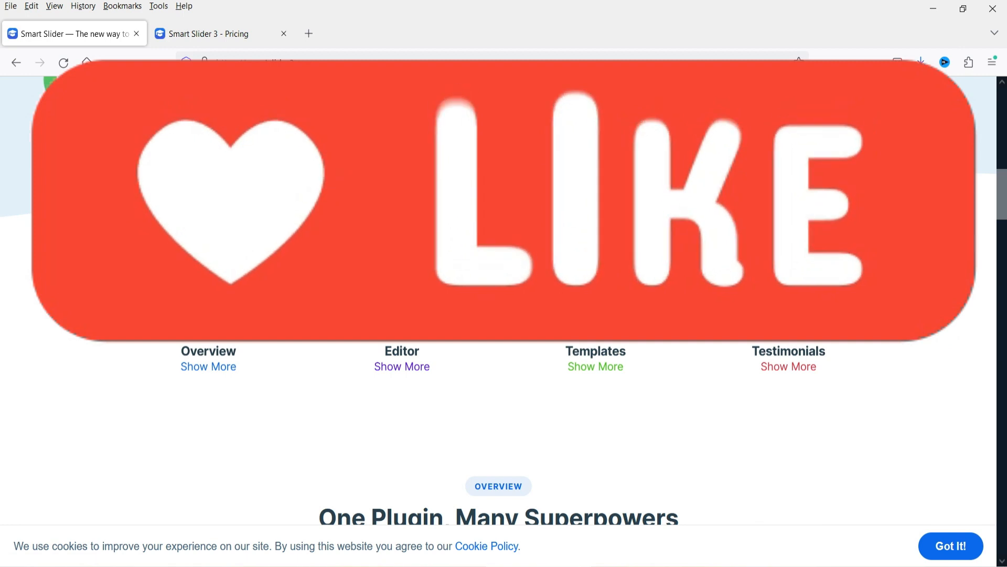
pyautogui.scroll(-4, 829, 218)
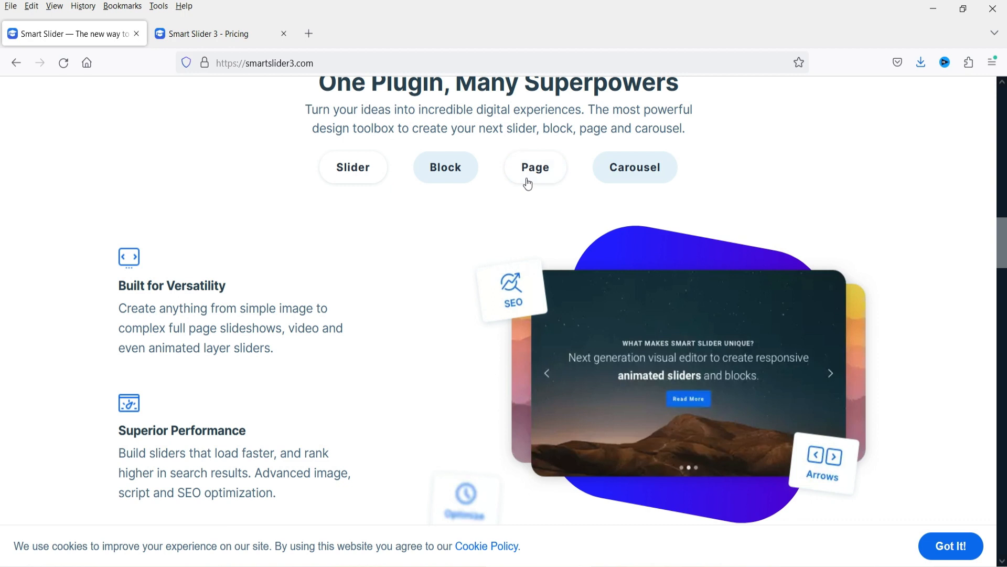
pyautogui.scroll(-4, 493, 178)
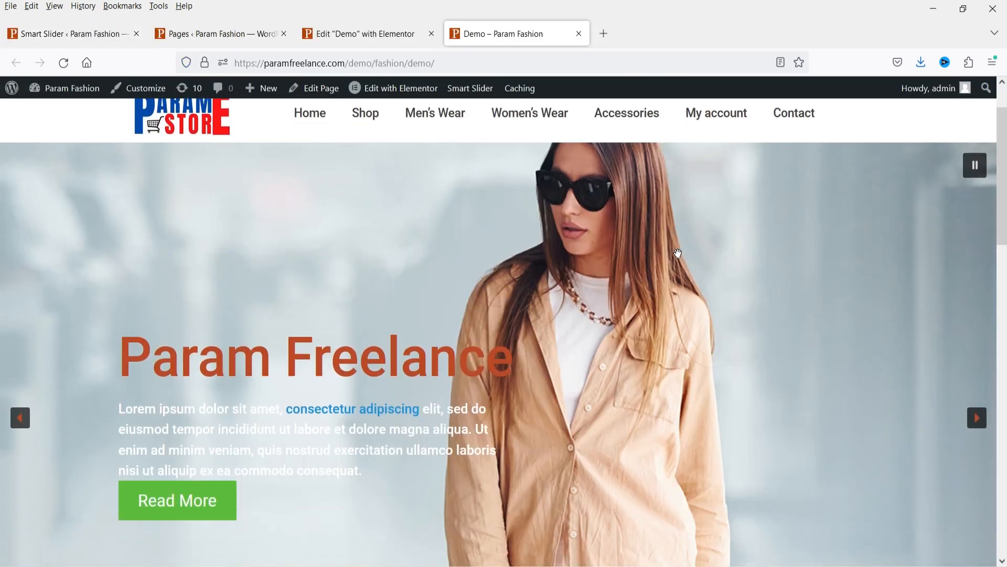
# Examine the two sliders on the published Demo page, moving back and forth between their slides
pyautogui.scroll(-1, 678, 253)
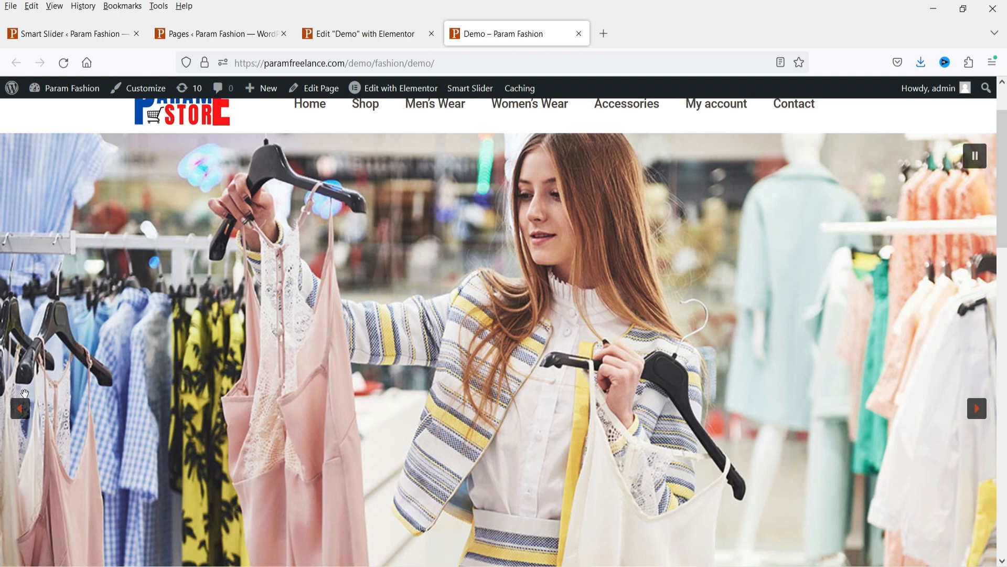
pyautogui.click(20, 412)
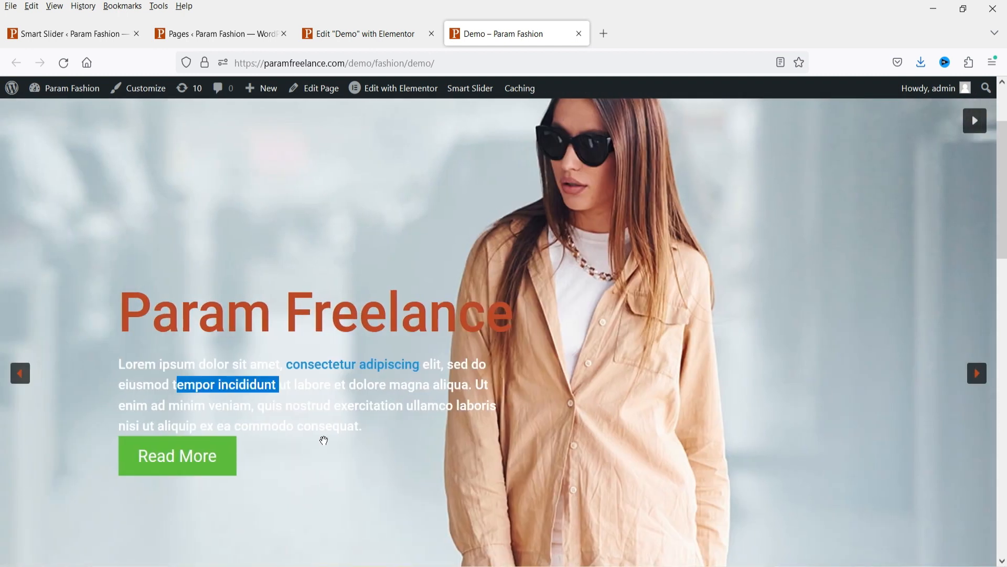
pyautogui.scroll(-3, 325, 440)
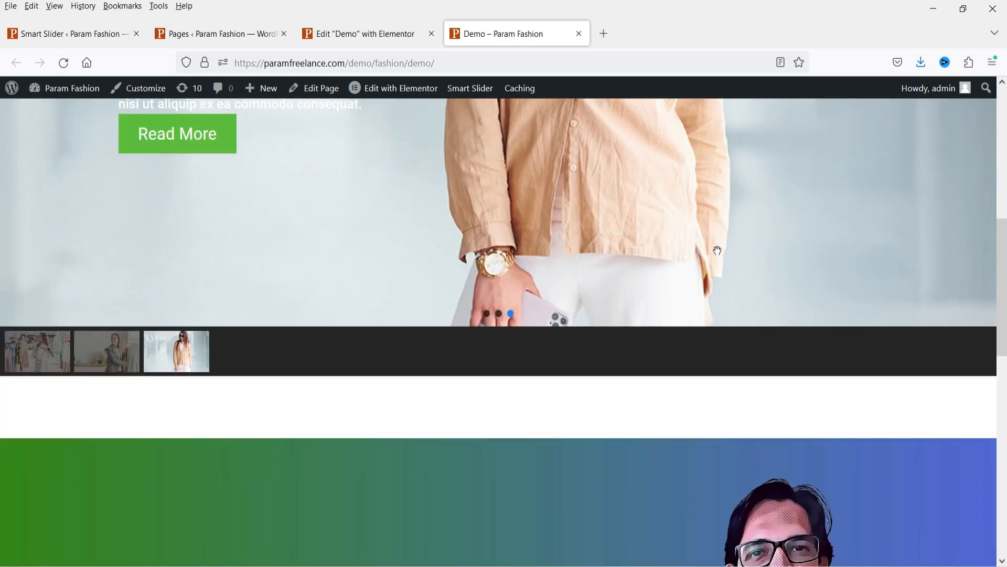
pyautogui.scroll(2, 656, 272)
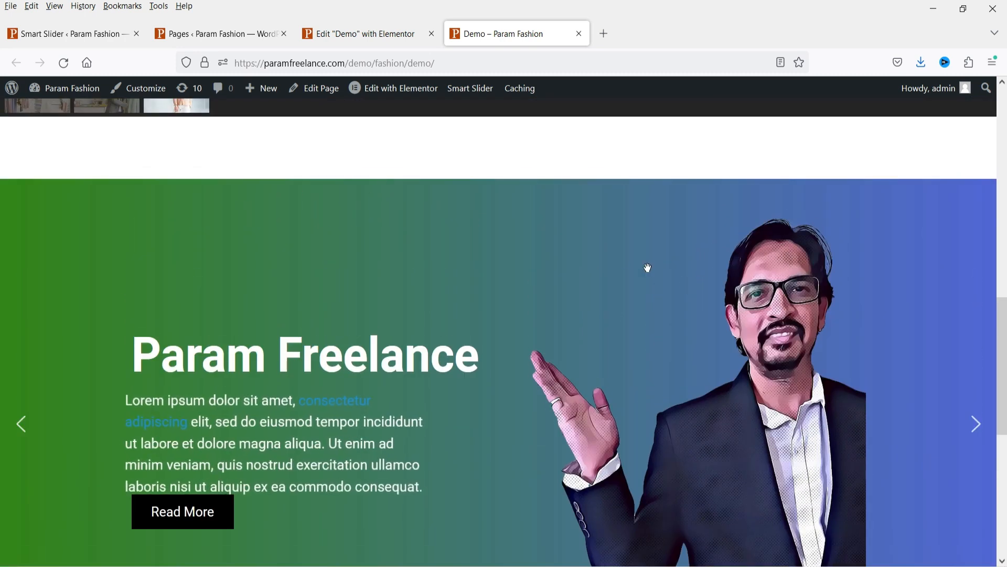
pyautogui.scroll(-3, 621, 265)
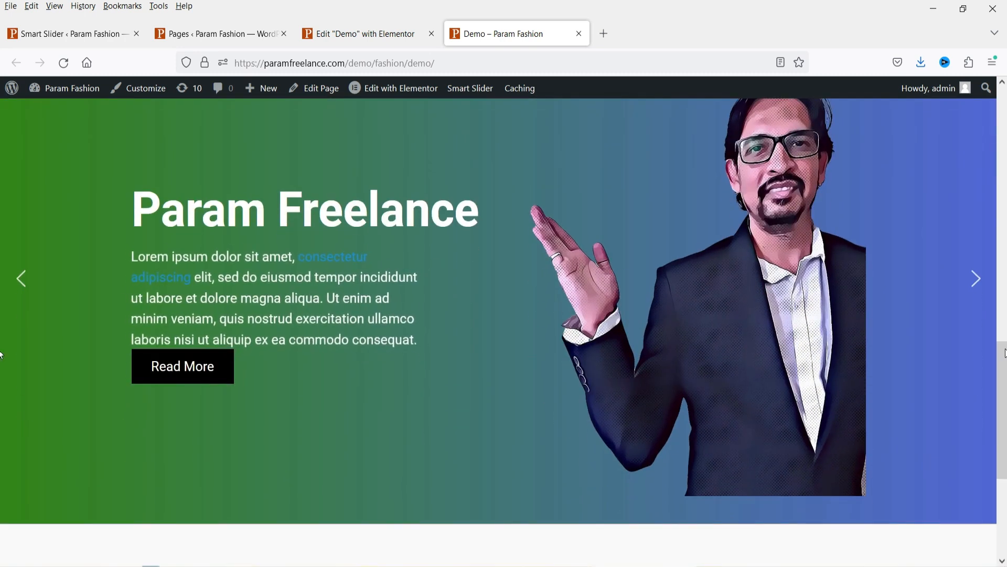
pyautogui.scroll(1, 1003, 367)
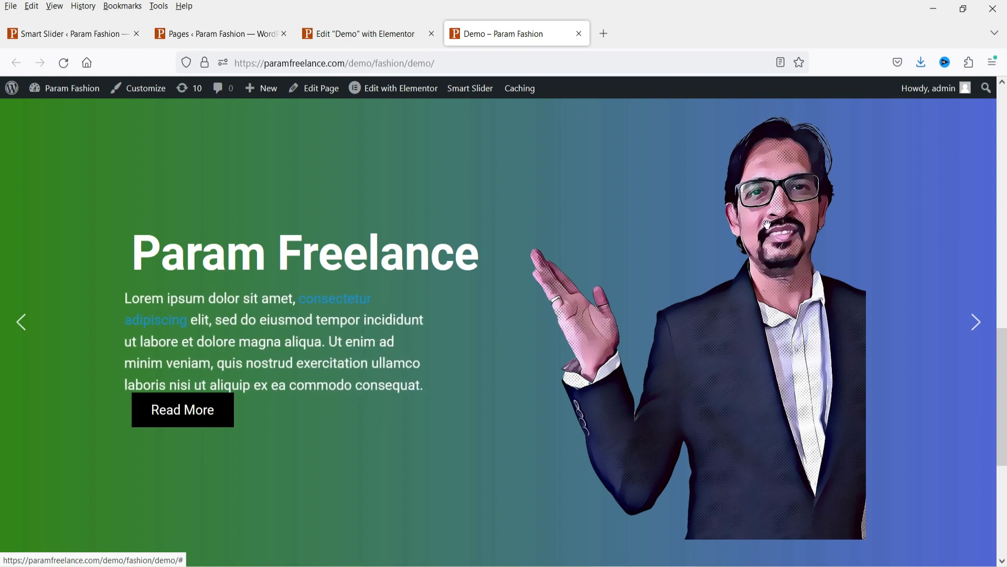
pyautogui.click(977, 323)
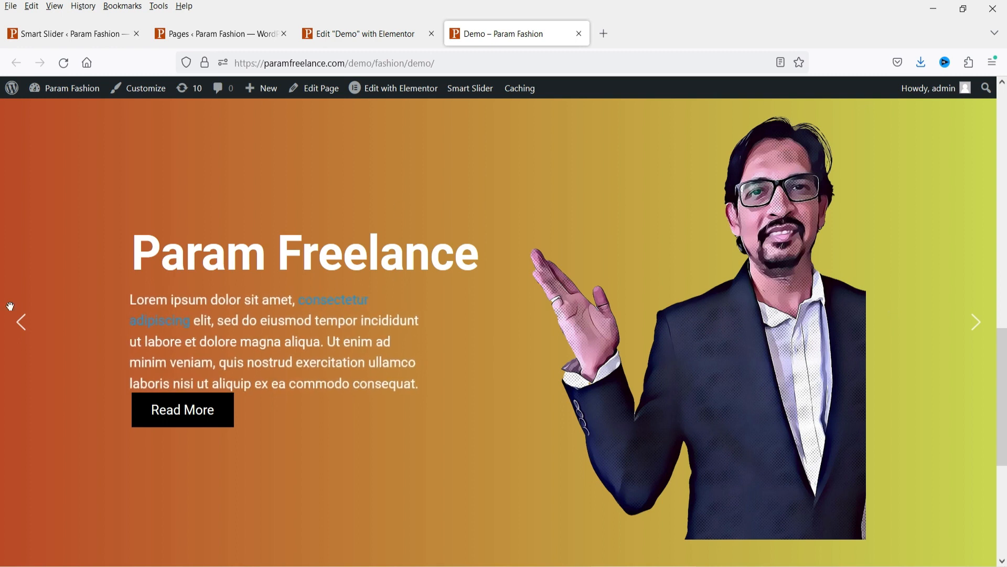
pyautogui.click(26, 330)
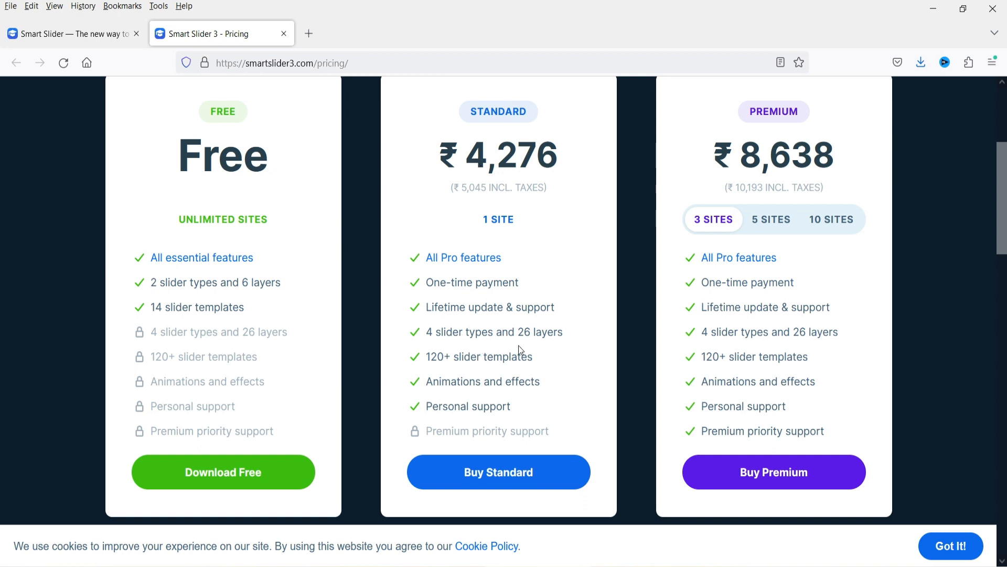
# Review the slider types, layers, templates and animation features of the Standard plan on the Smart Slider 3 pricing page
pyautogui.moveTo(472, 338); pyautogui.dragTo(468, 339)
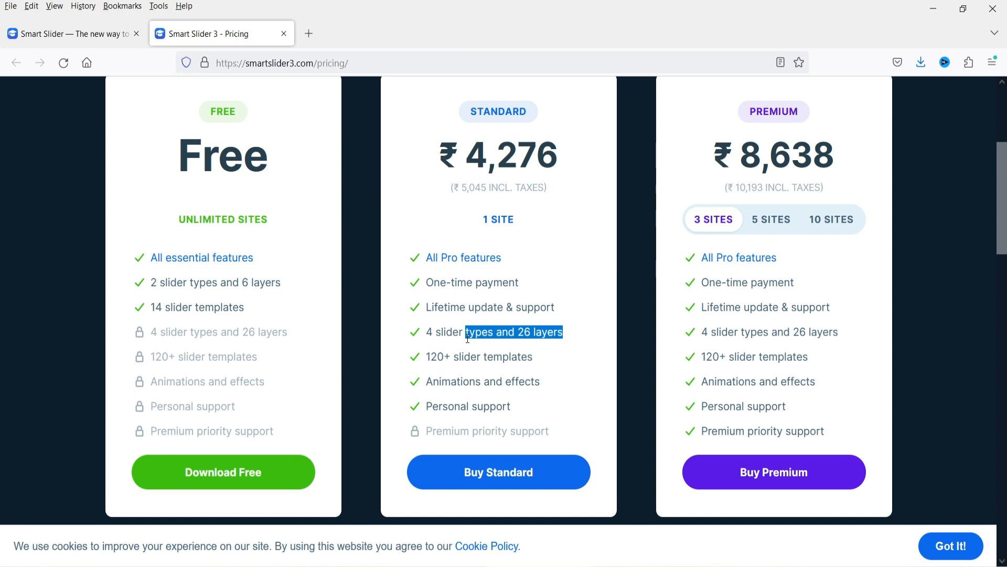
pyautogui.moveTo(533, 356); pyautogui.dragTo(431, 357)
pyautogui.click(534, 387)
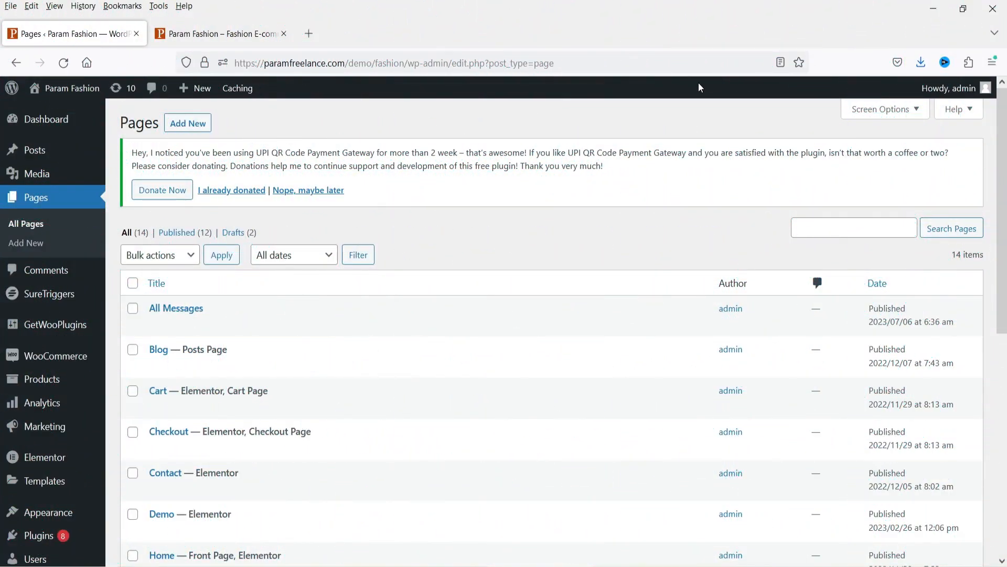
# Find the plugin Smart Slider 3 by searching for "smart slider 3" among new plugins, and install and activate it
pyautogui.moveTo(49, 533)
pyautogui.click(127, 511)
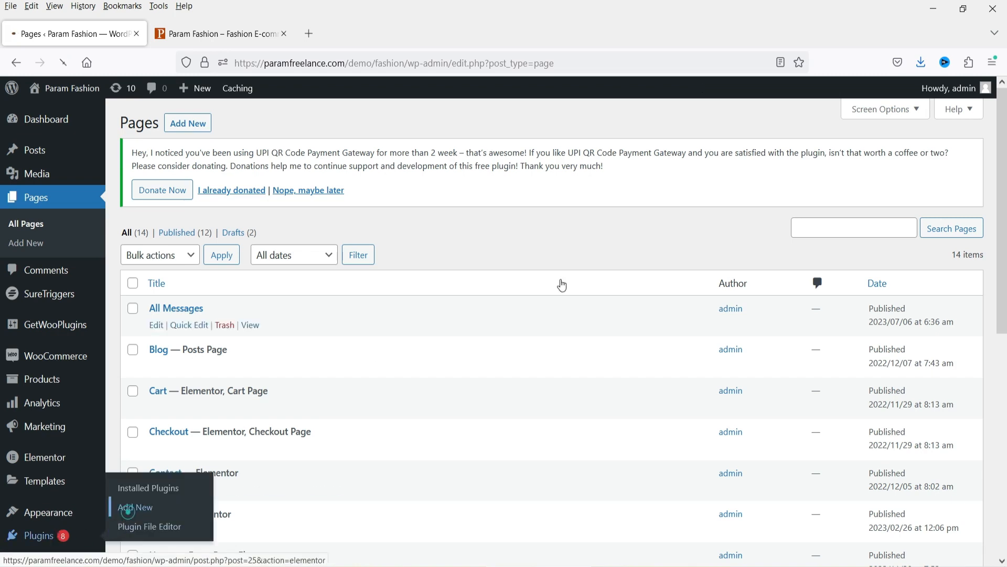
pyautogui.click(839, 229)
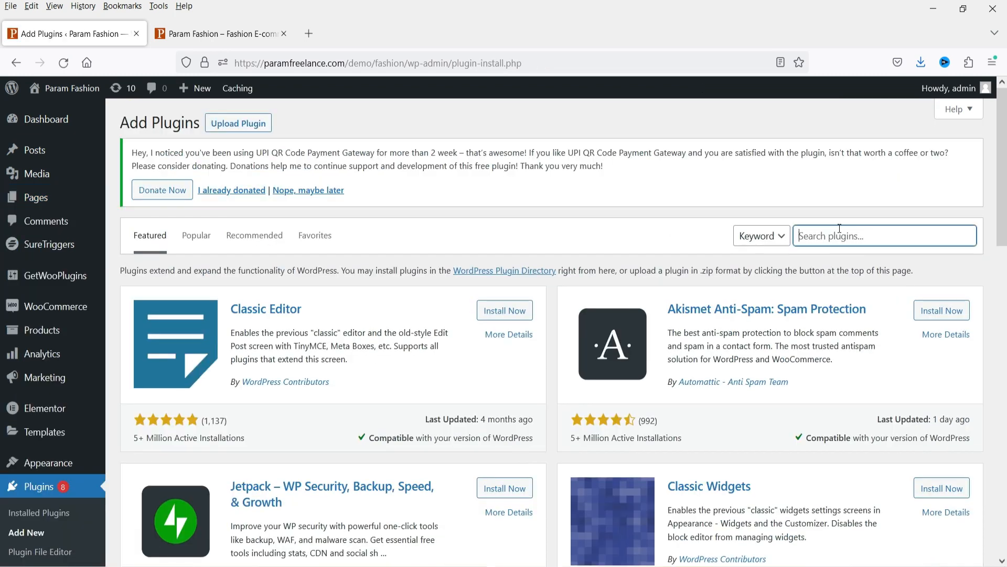
pyautogui.write('smart slider 3')
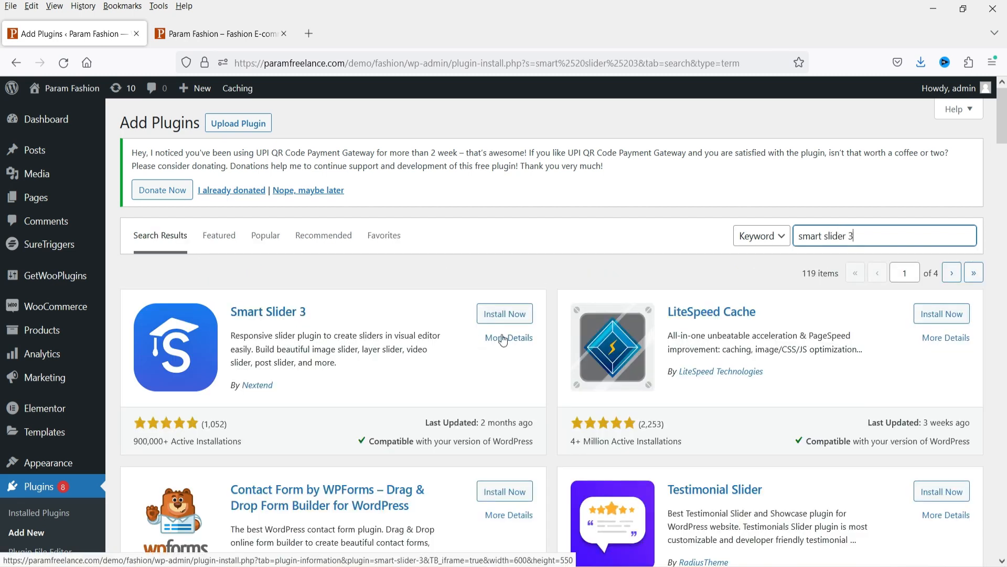
pyautogui.click(498, 314)
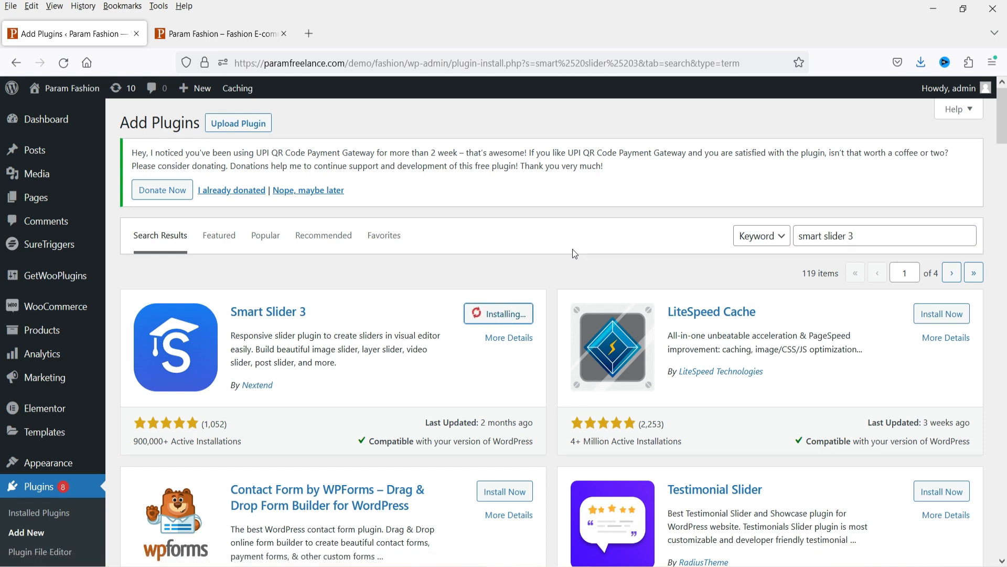
pyautogui.click(514, 313)
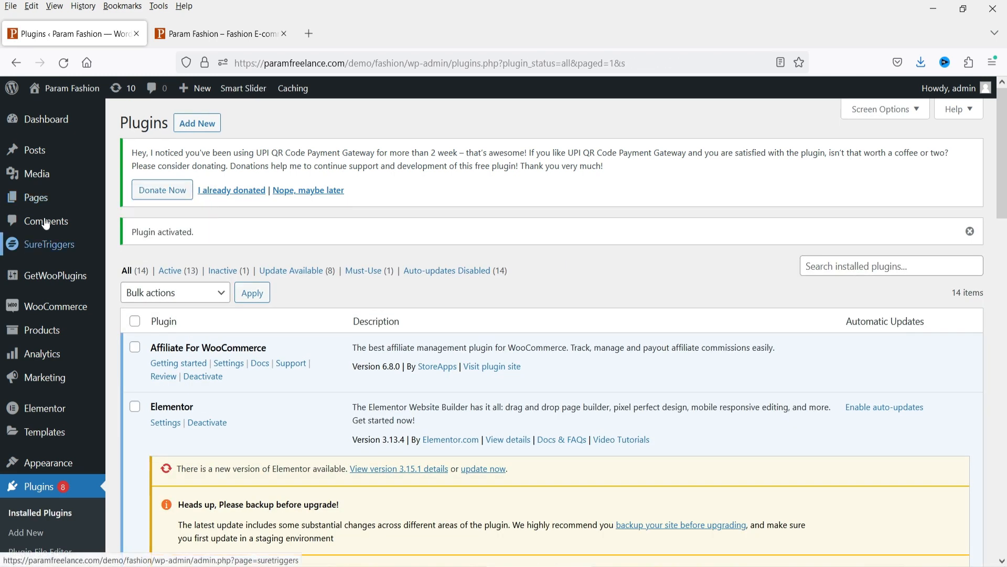
# Open the Smart Slider dashboard and continue past its getting-started video page to the project overview
pyautogui.scroll(-3, 44, 234)
pyautogui.scroll(-5, 43, 234)
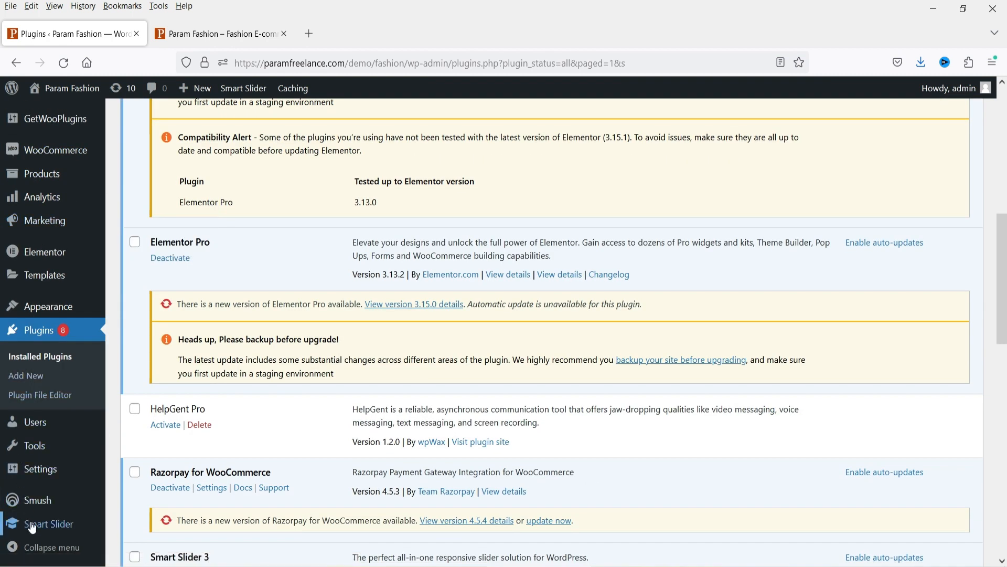
pyautogui.moveTo(31, 526)
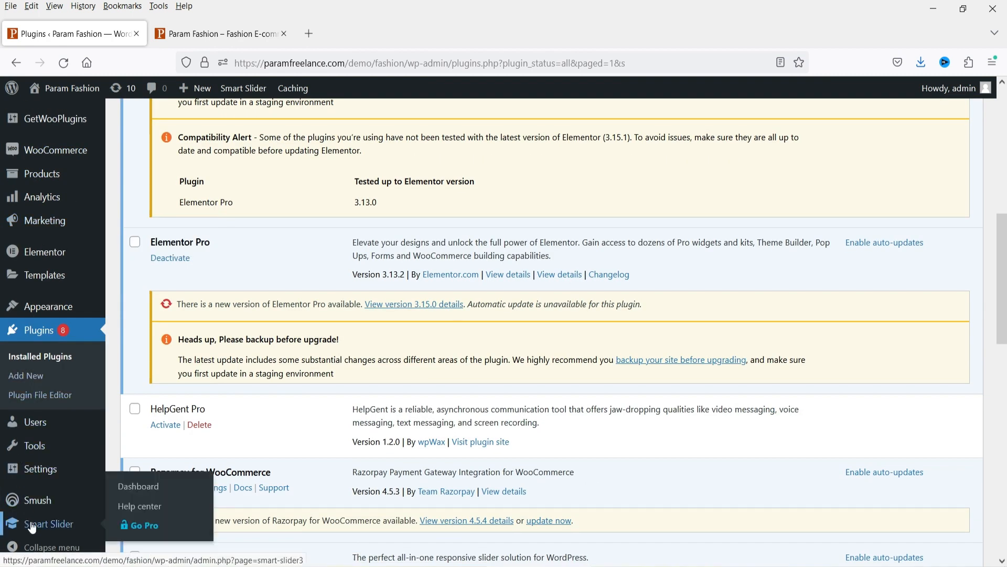
pyautogui.click(151, 487)
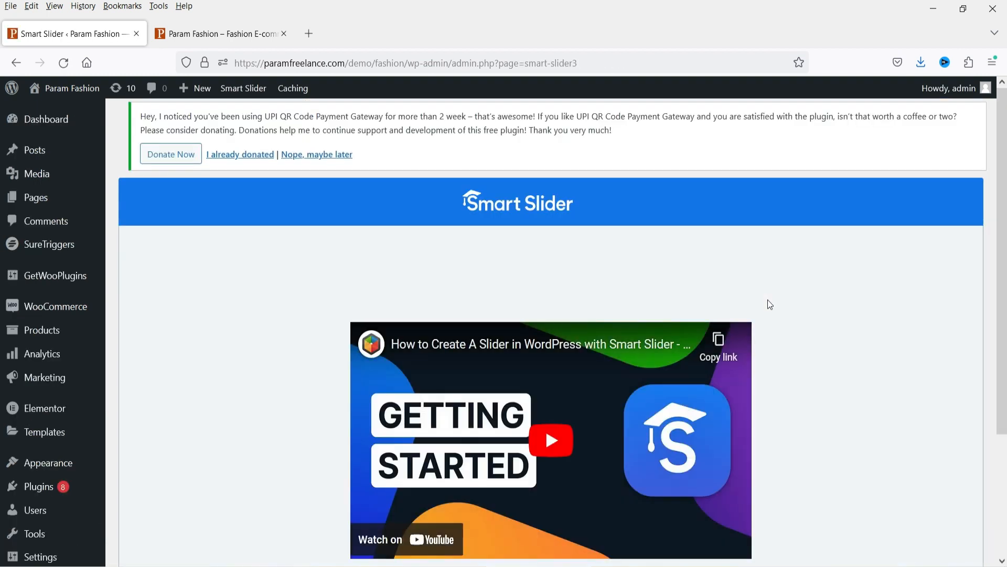
pyautogui.scroll(-3, 827, 331)
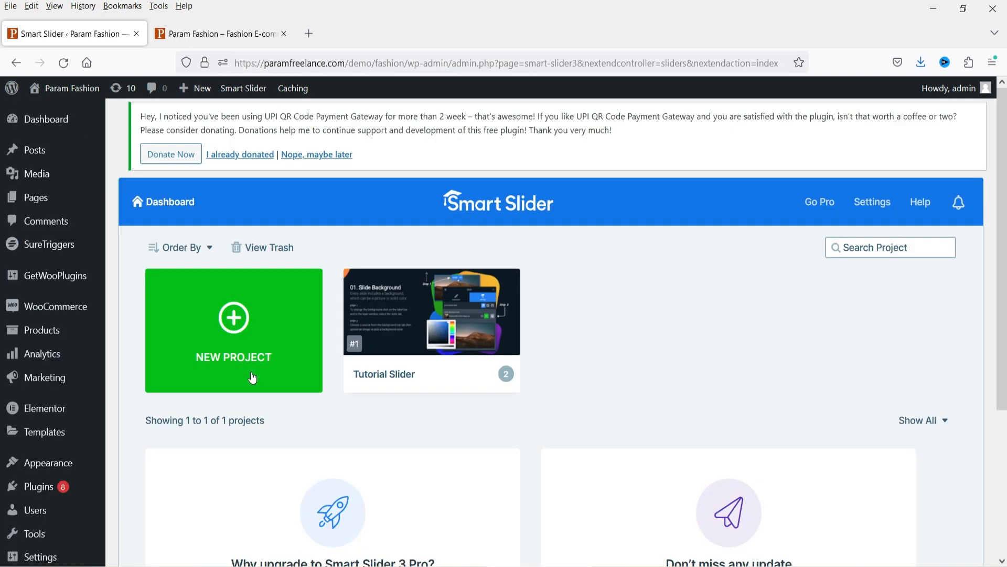
# Start a new Smart Slider project from a template and look through the free templates
pyautogui.moveTo(378, 344)
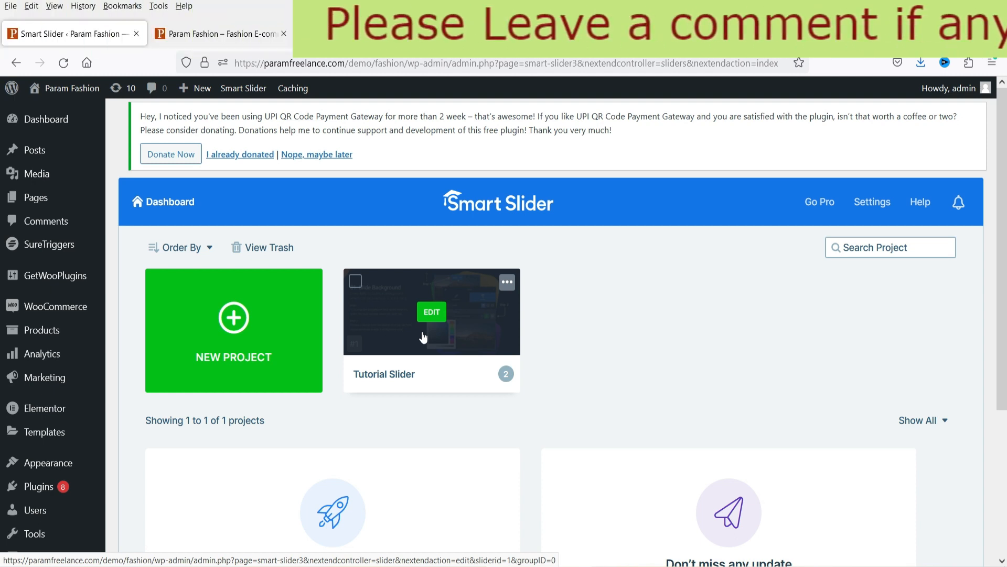
pyautogui.click(231, 326)
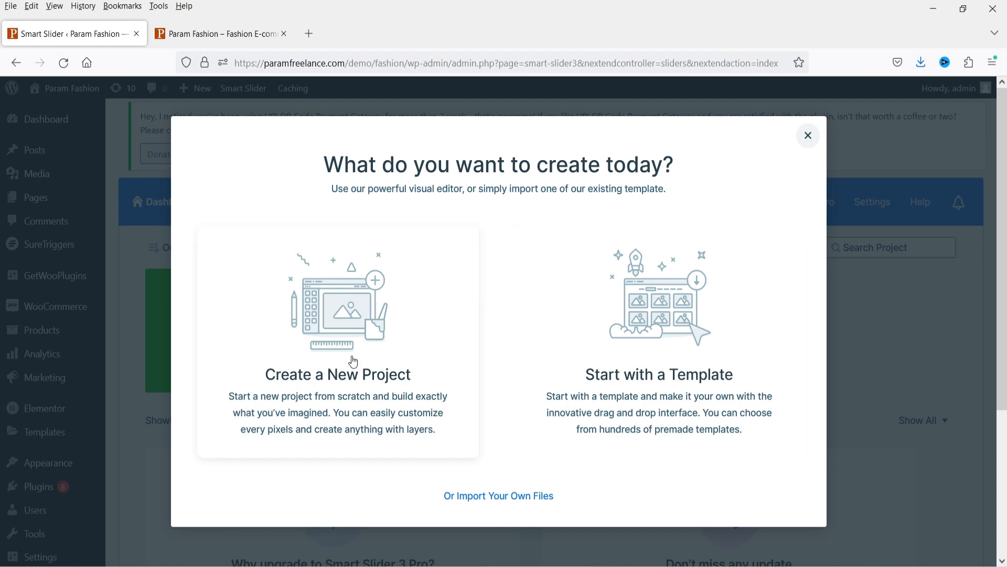
pyautogui.click(667, 345)
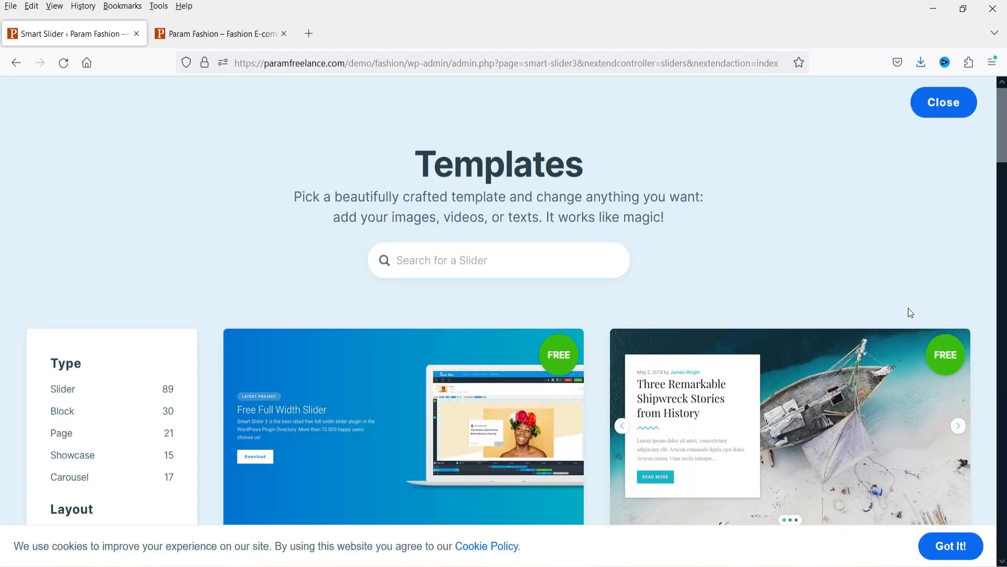
pyautogui.scroll(-4, 923, 227)
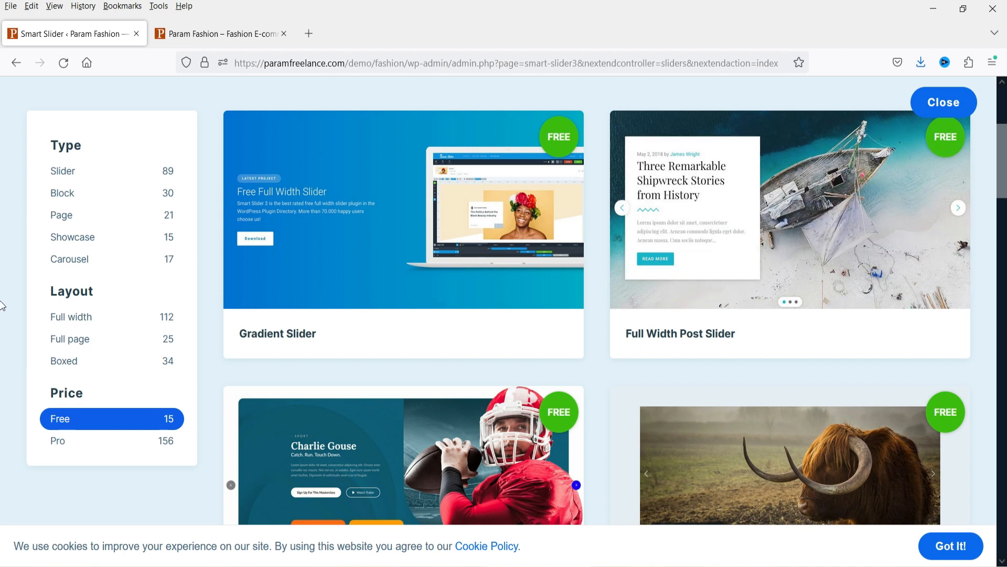
pyautogui.scroll(3, 2, 319)
pyautogui.scroll(-3, 2, 302)
# Preview the Full Width Post Slider template and go through all of its slides
pyautogui.moveTo(787, 251)
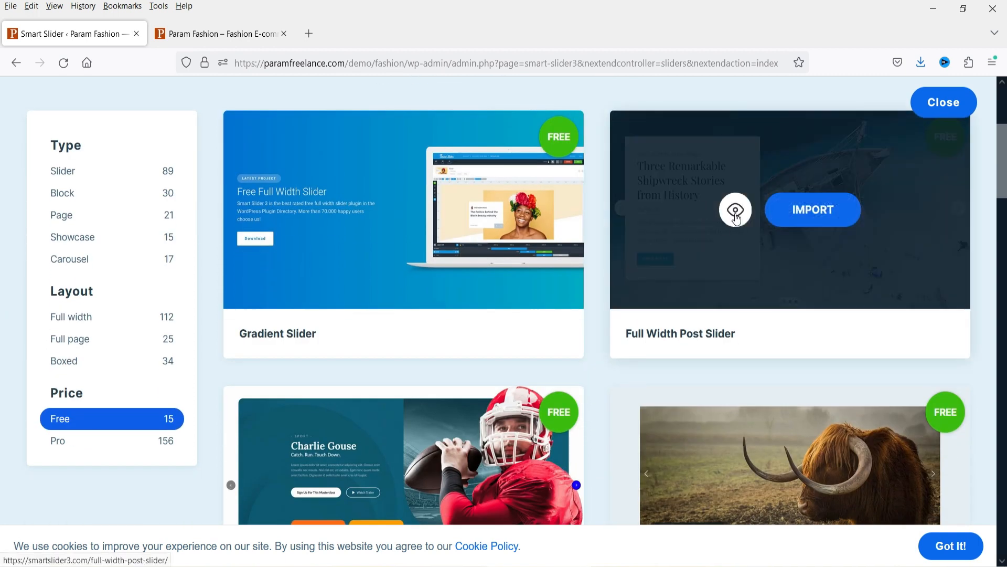
pyautogui.click(736, 211)
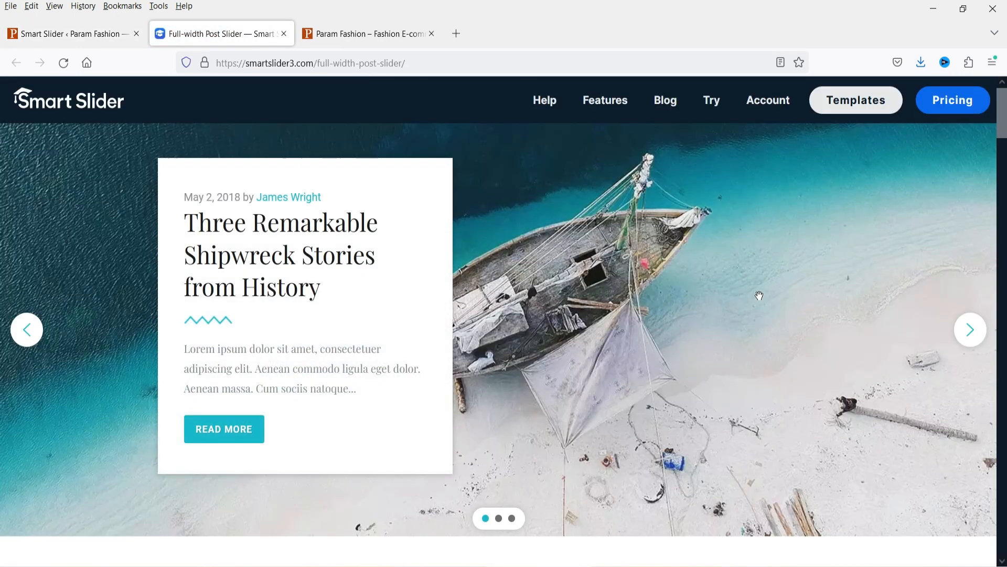
pyautogui.click(970, 334)
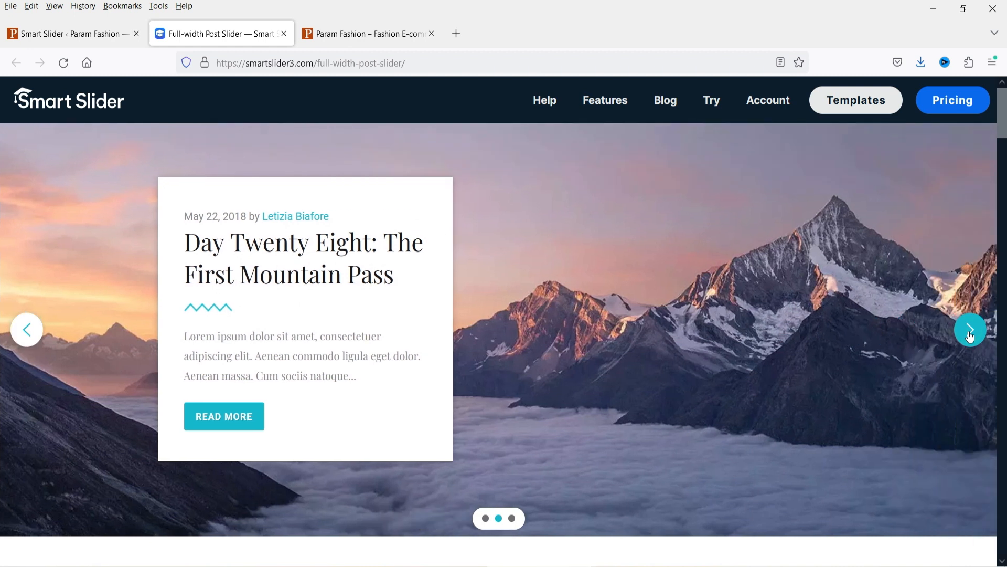
pyautogui.click(970, 333)
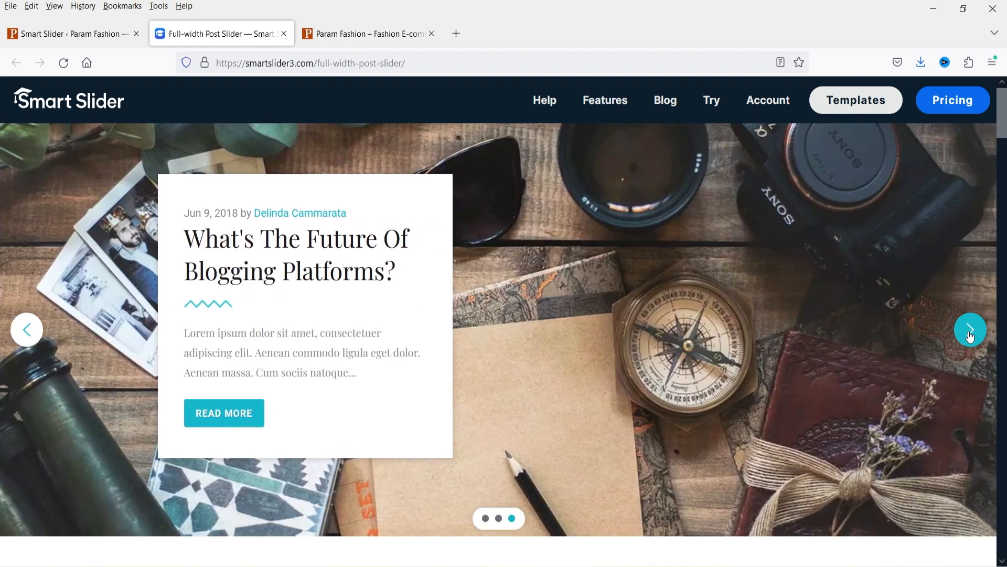
pyautogui.click(970, 333)
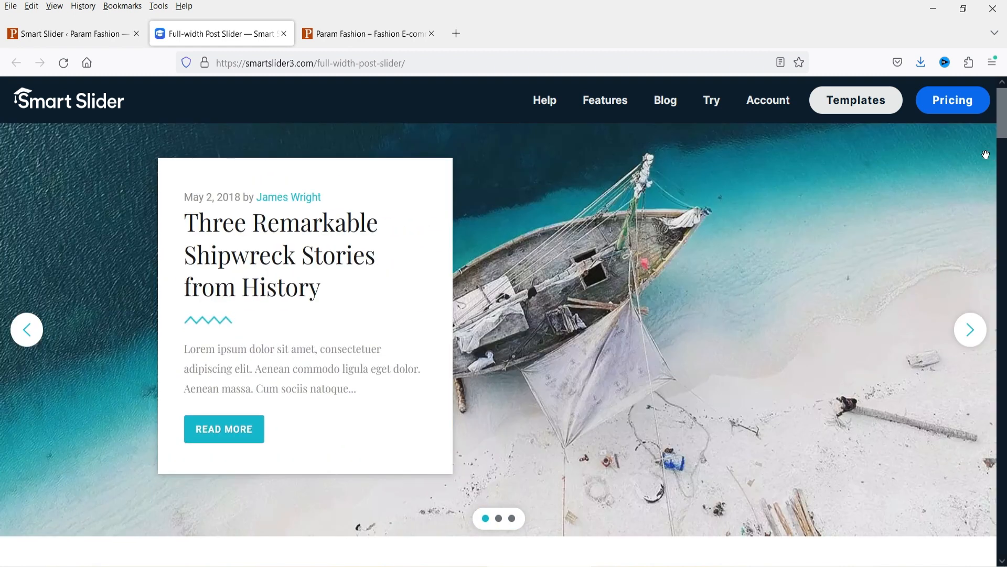
# Return to the template library and open the preview of the Gradient Slider template
pyautogui.click(51, 33)
pyautogui.moveTo(674, 361)
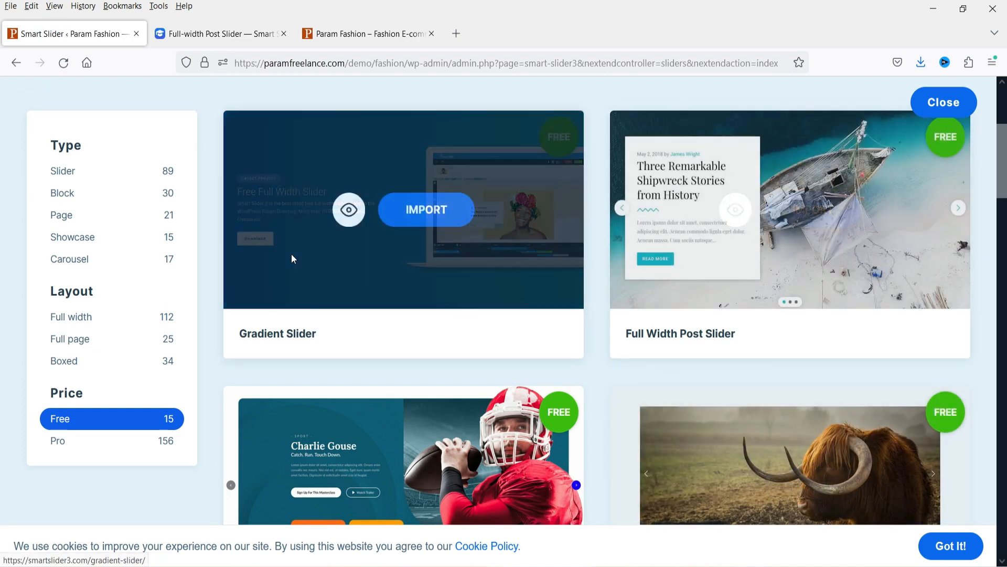
pyautogui.click(344, 209)
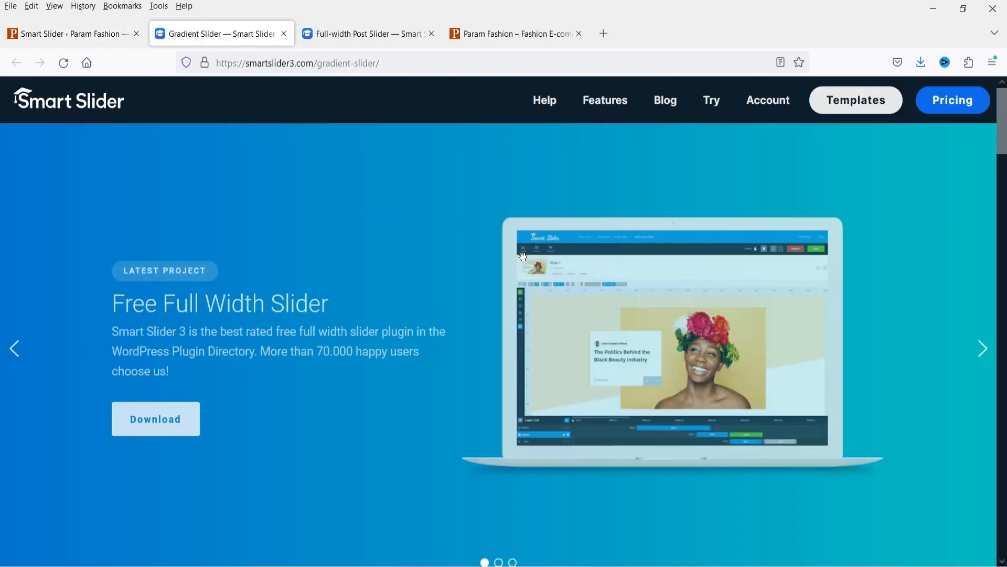
# Go through the remaining slides of the Gradient Slider preview, then return to the free template library and browse its templates
pyautogui.click(983, 350)
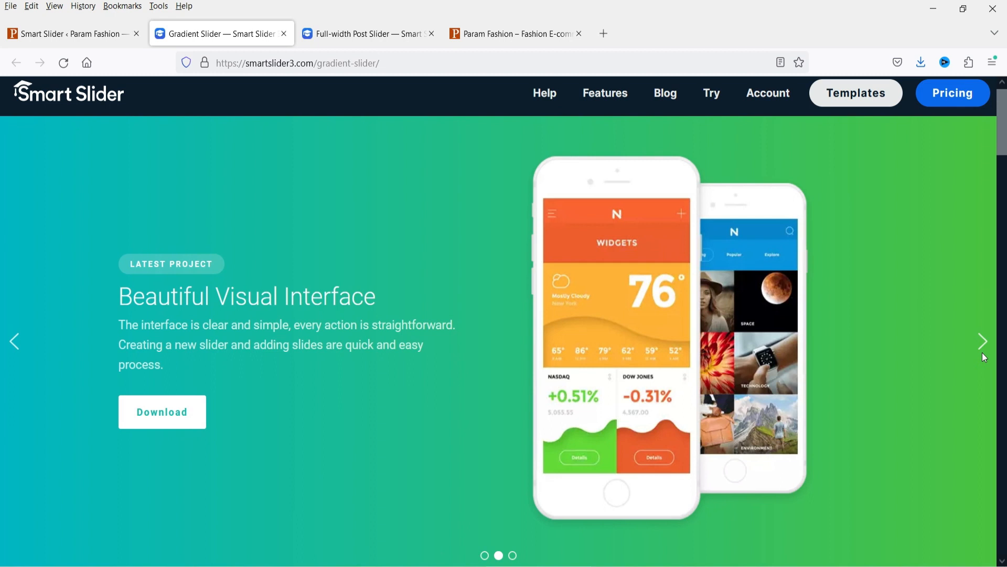
pyautogui.click(980, 349)
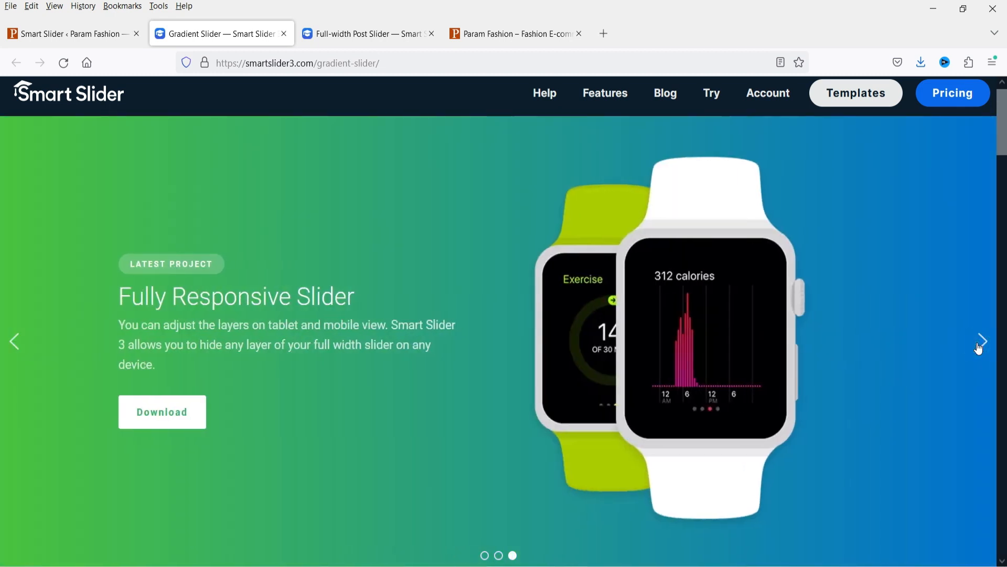
pyautogui.click(63, 31)
pyautogui.scroll(-5, 2, 294)
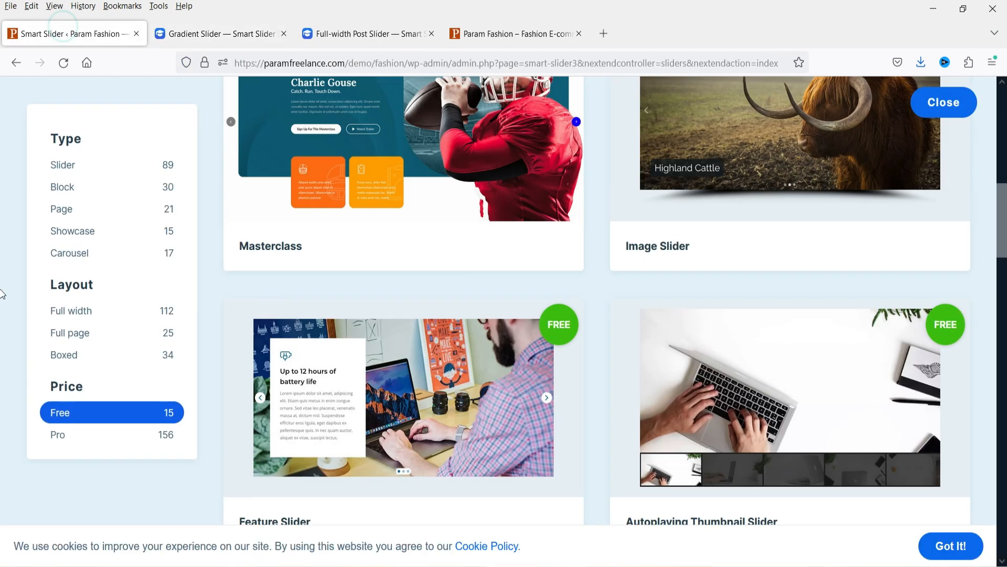
pyautogui.scroll(3, 2, 294)
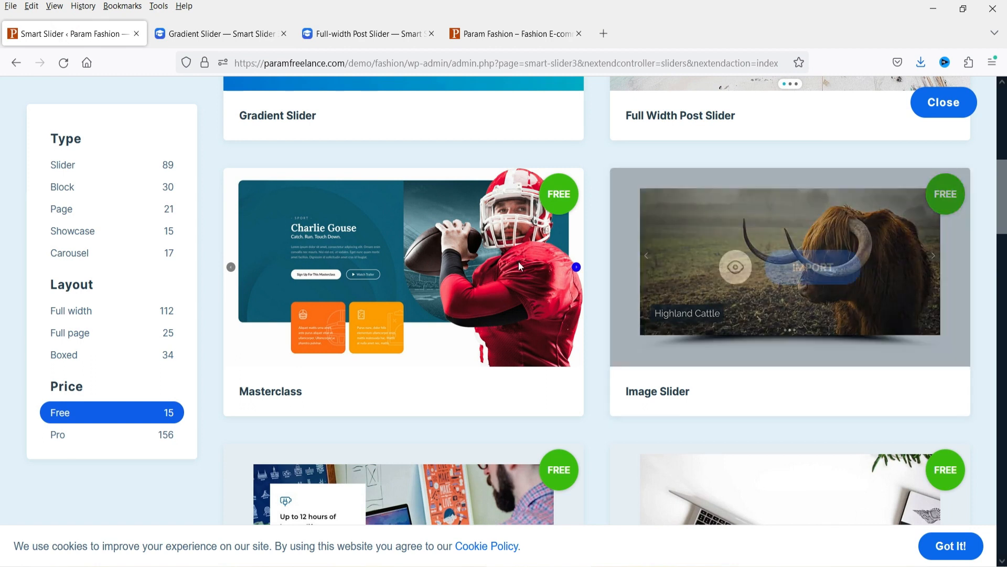
# Preview the Masterclass template and go through all of its slides
pyautogui.click(342, 269)
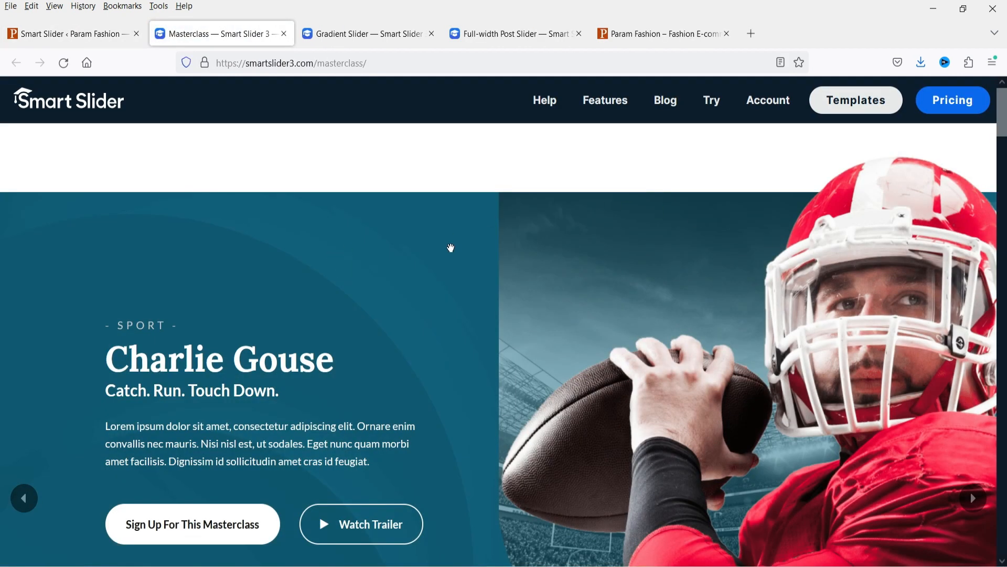
pyautogui.click(23, 498)
pyautogui.scroll(-1, 25, 497)
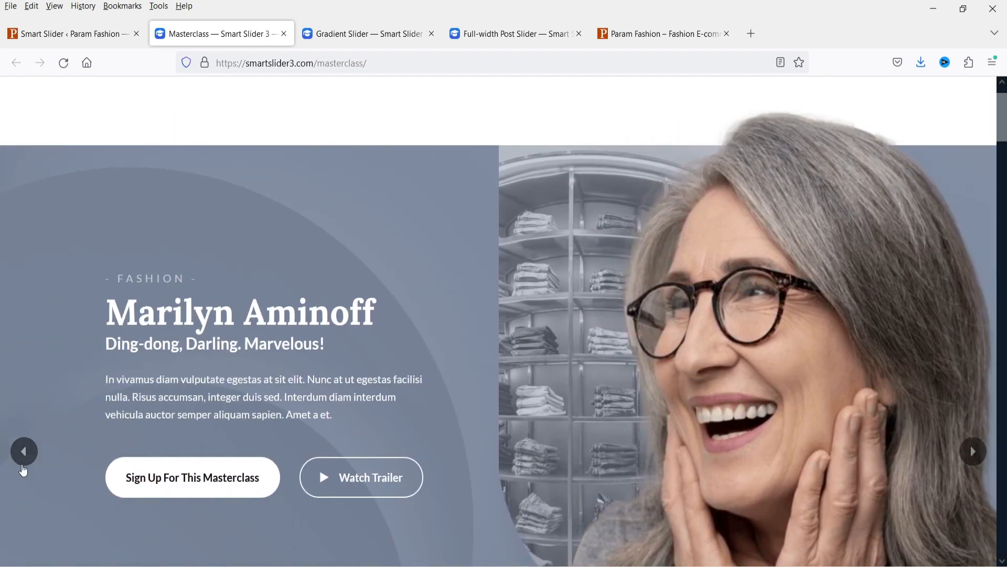
pyautogui.click(23, 456)
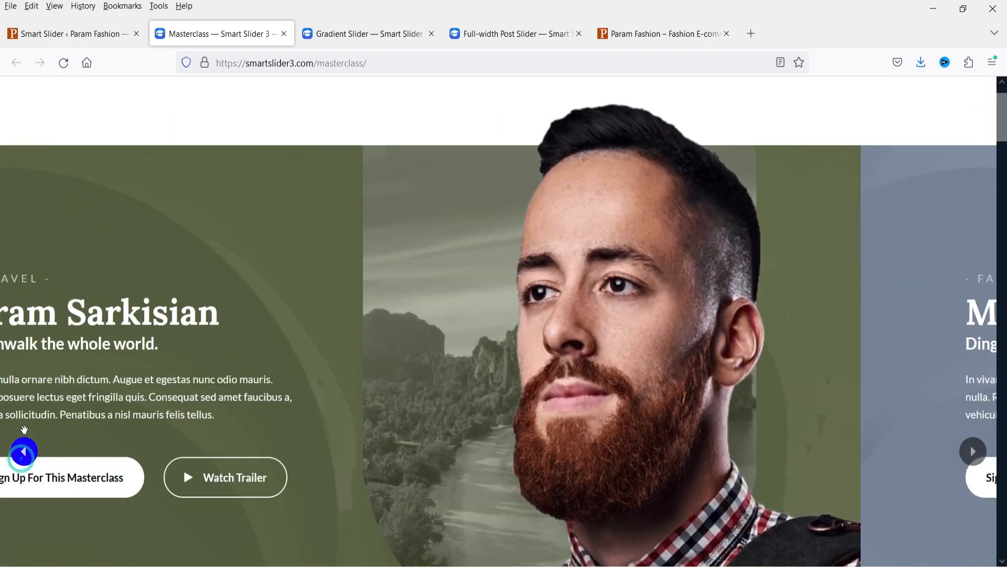
pyautogui.scroll(-3, 25, 419)
pyautogui.click(23, 311)
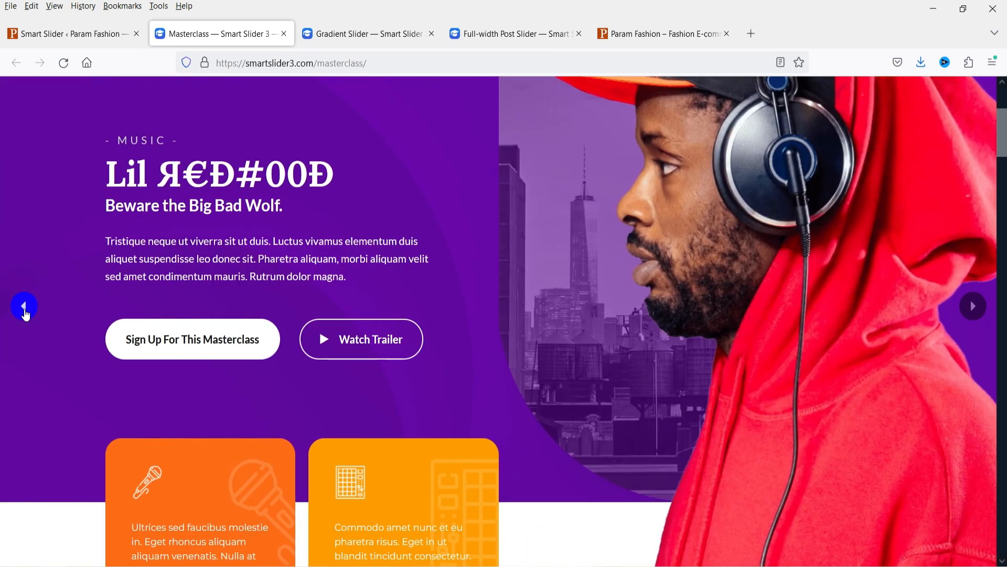
pyautogui.click(25, 312)
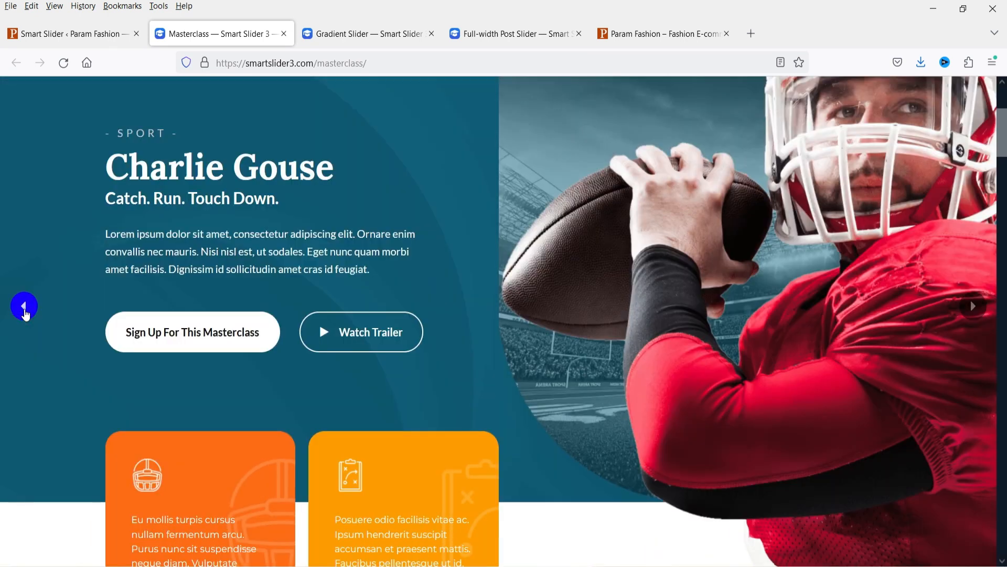
pyautogui.click(24, 308)
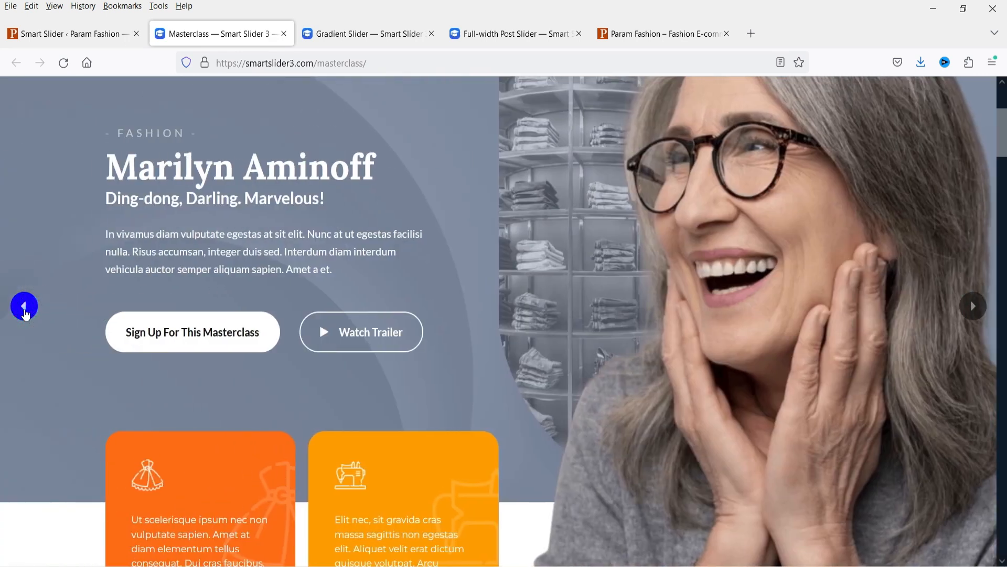
# Return to the template library, close it, and start a new project from scratch instead
pyautogui.click(87, 34)
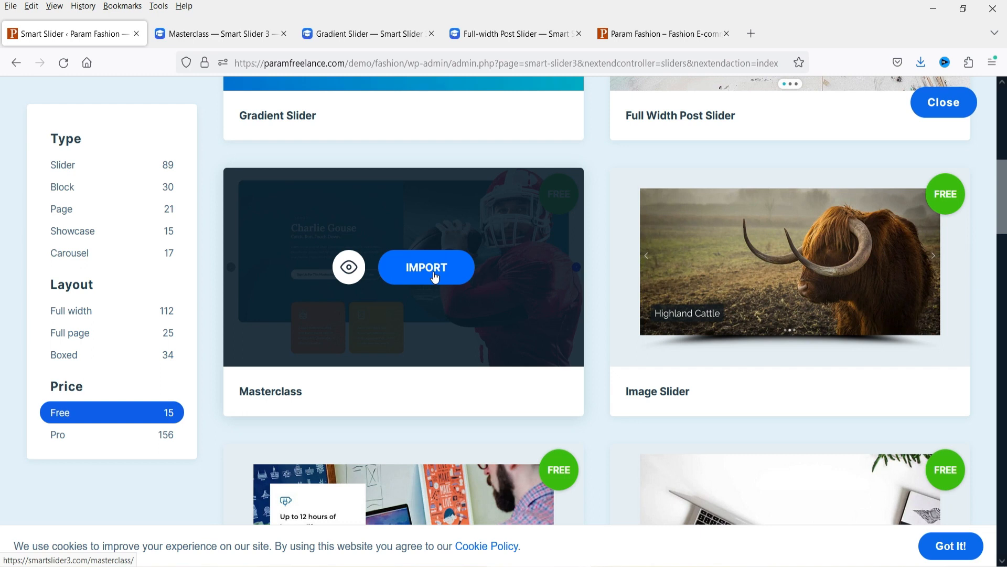
pyautogui.click(944, 104)
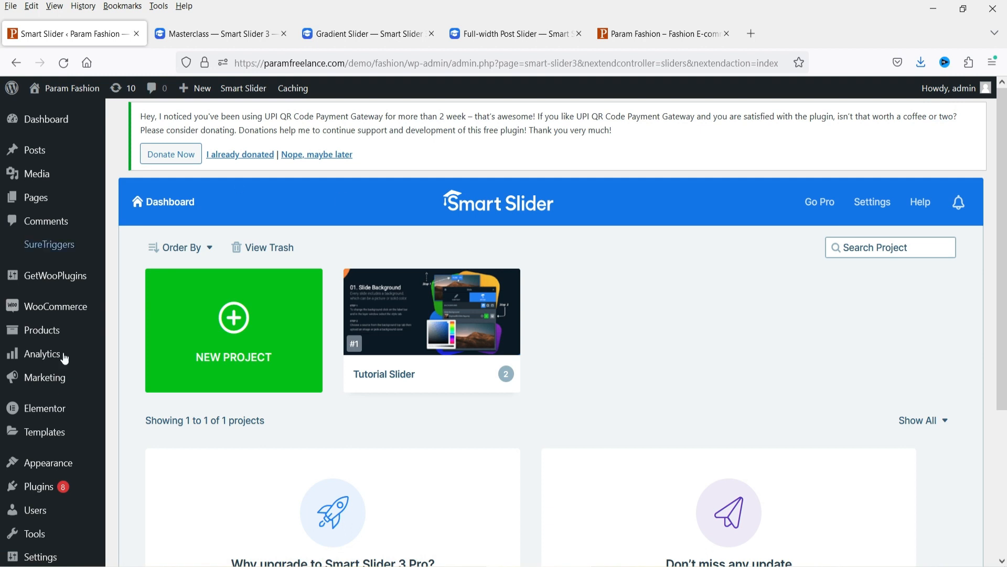
pyautogui.click(233, 345)
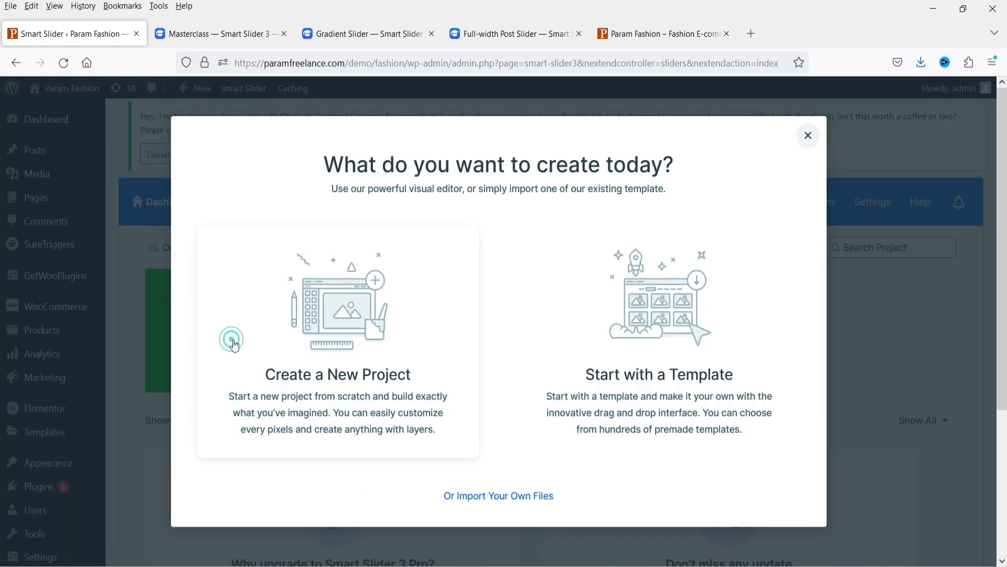
pyautogui.click(332, 320)
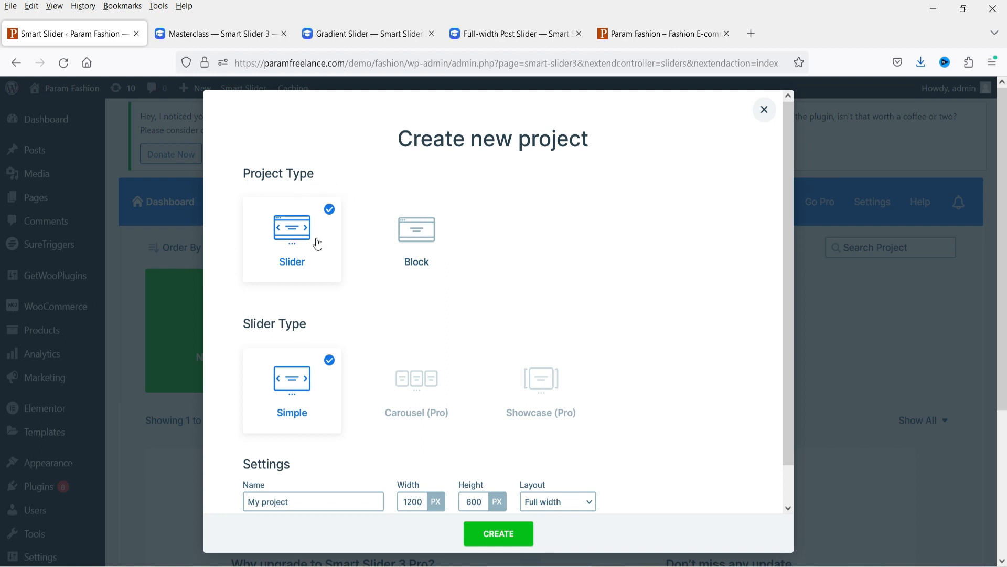
# View the Block project type's options, switch back to Slider, and name the project Sample Slider 1
pyautogui.click(413, 243)
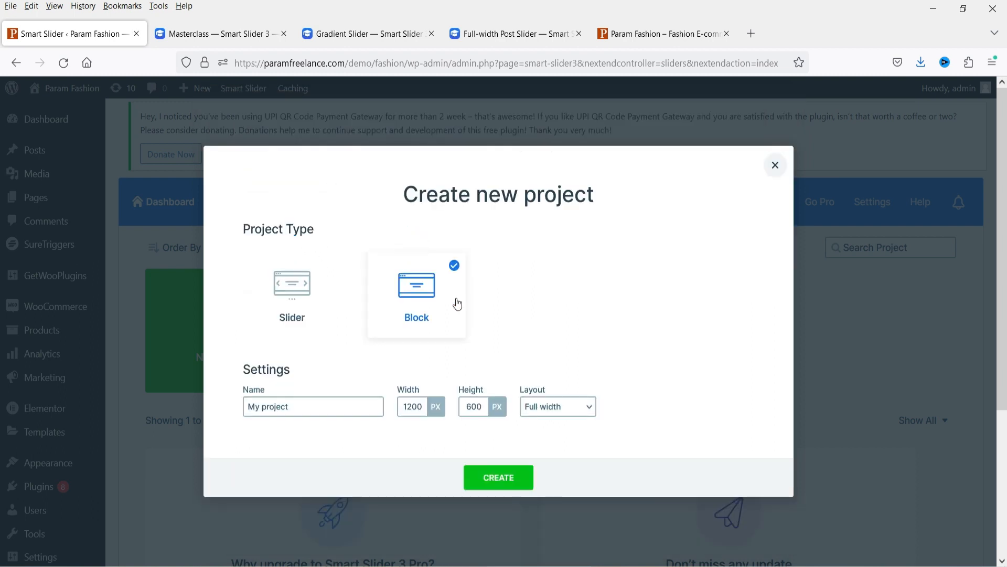
pyautogui.click(301, 295)
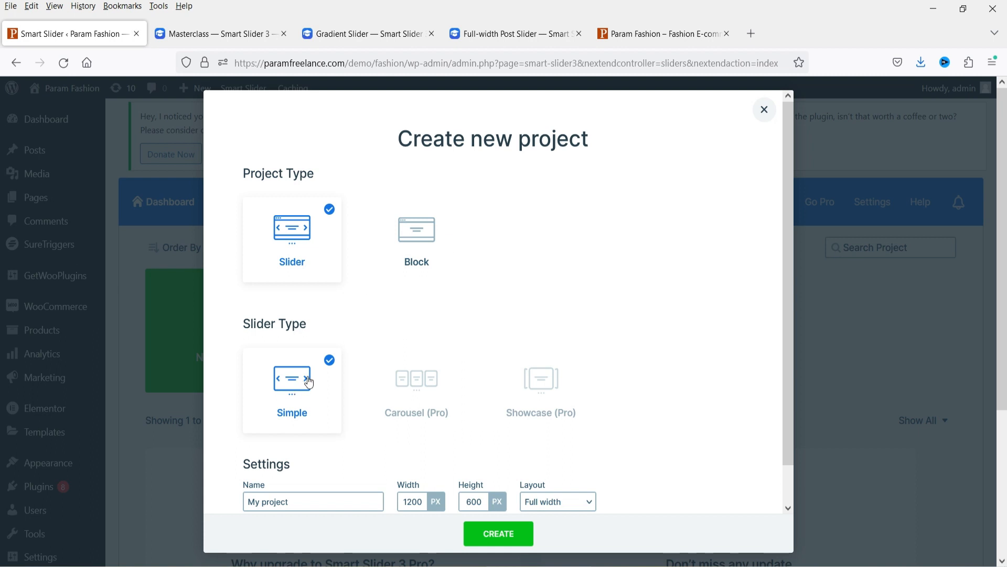
pyautogui.tripleClick(342, 504)
pyautogui.write('Sample Slider 1')
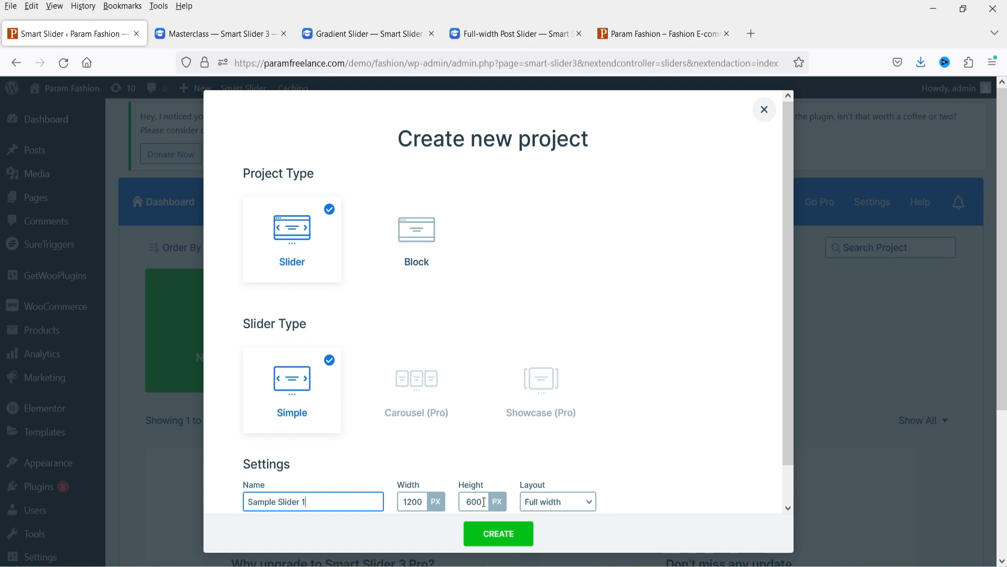
# Try the Boxed layout, set the layout back to Full width, and create the project
pyautogui.click(567, 502)
pyautogui.click(565, 446)
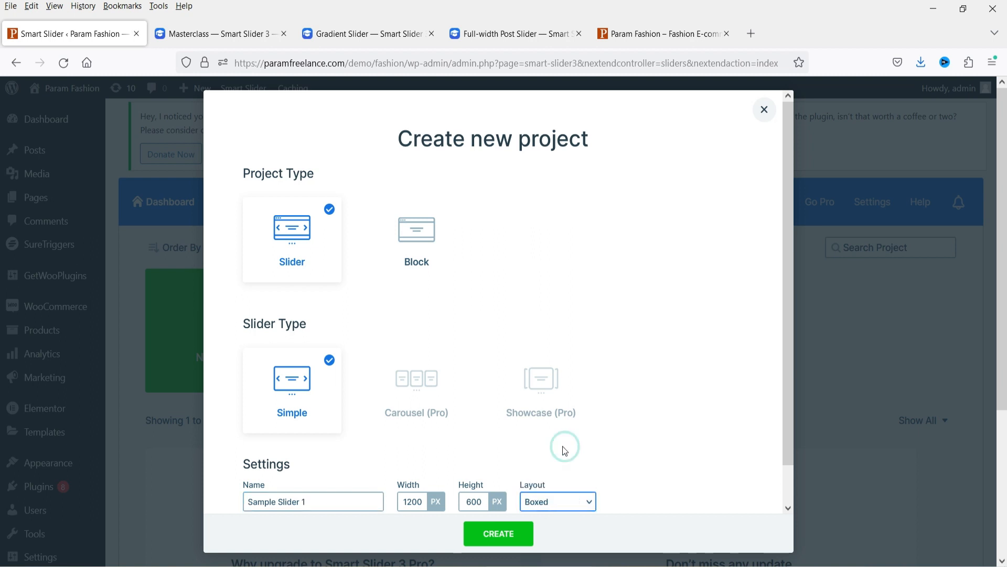
pyautogui.click(550, 500)
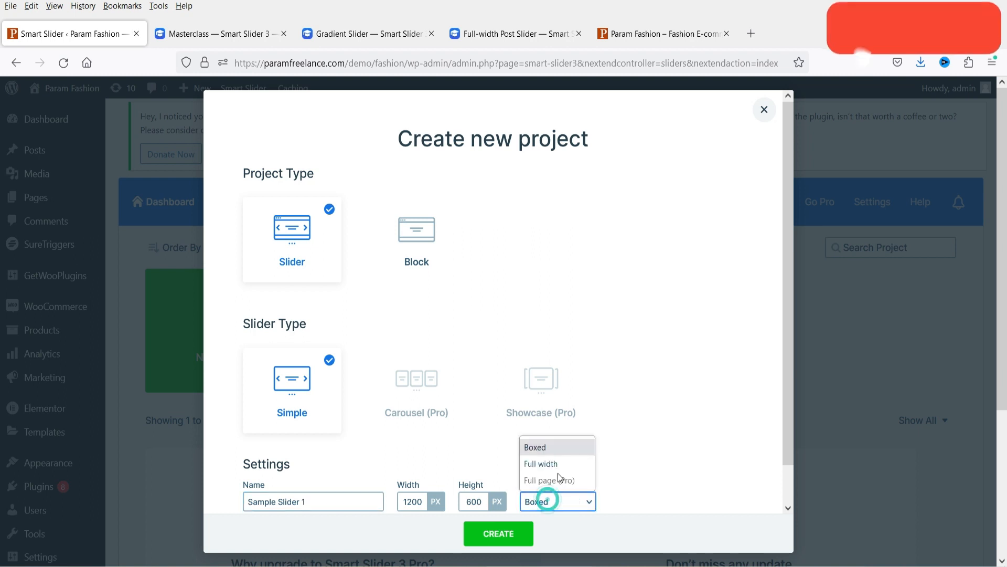
pyautogui.click(558, 466)
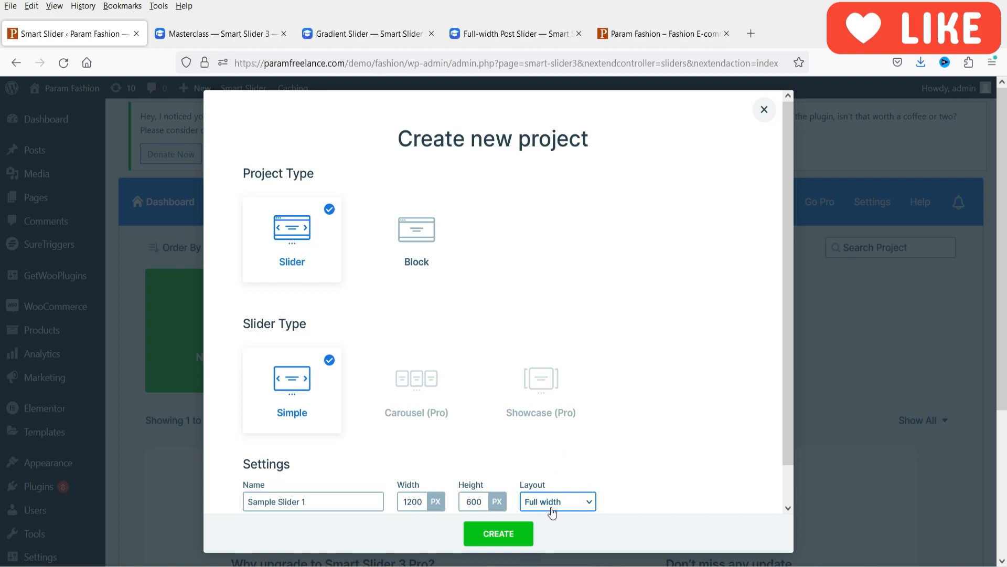
pyautogui.click(491, 540)
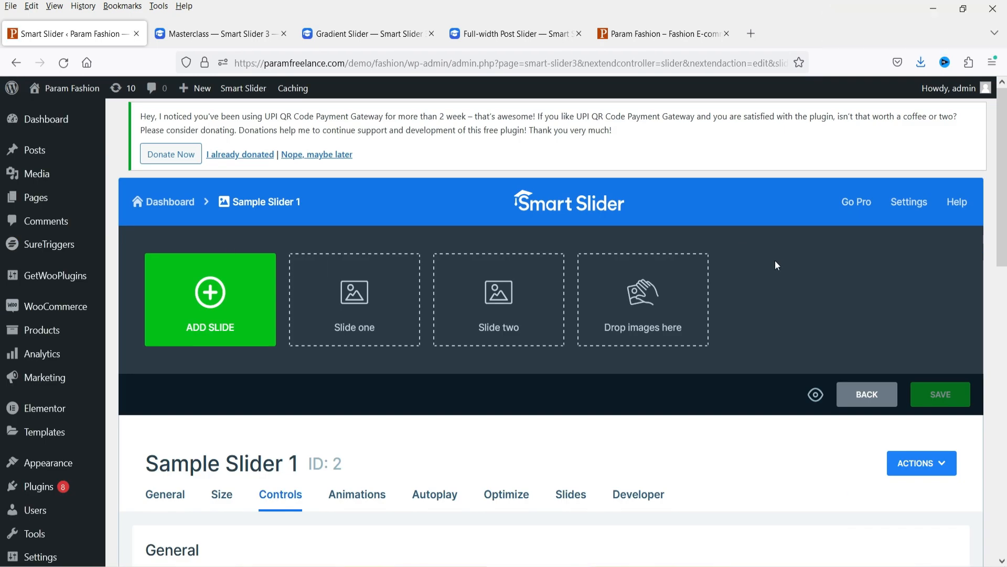
# Add three image slides to Sample Slider 1 from the media library, using blog-3, blog-2 and blog-1
pyautogui.click(239, 328)
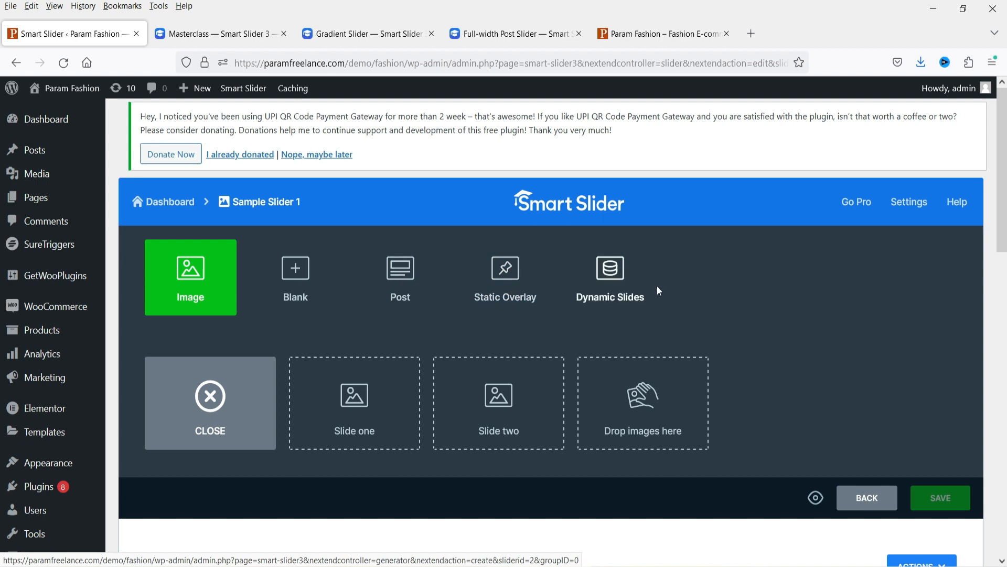
pyautogui.click(183, 294)
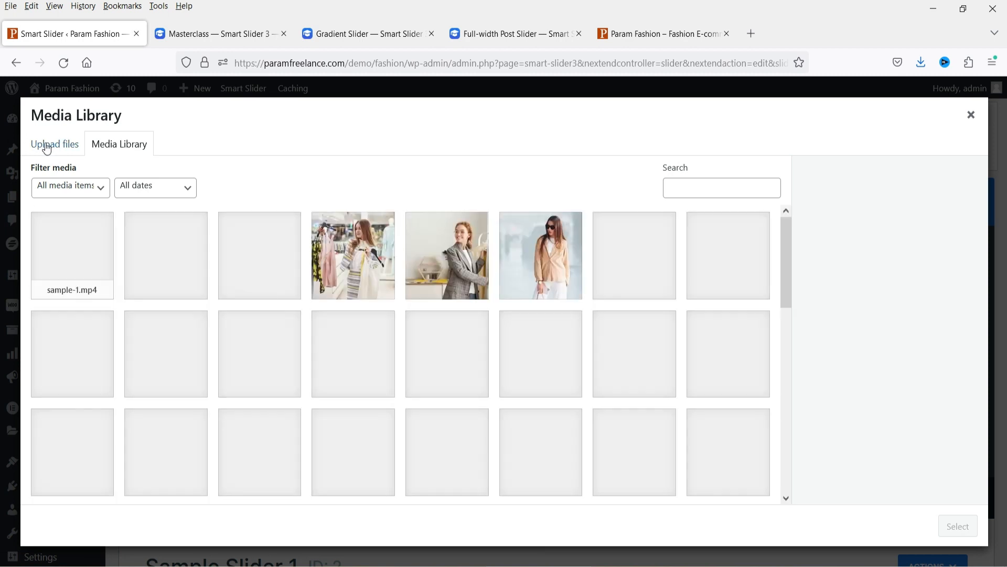
pyautogui.click(47, 146)
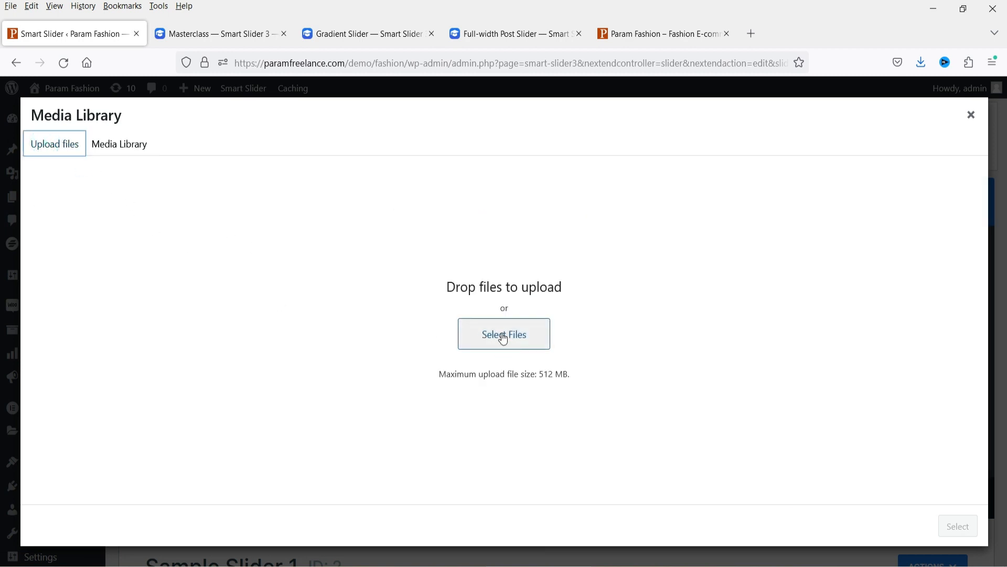
pyautogui.click(115, 141)
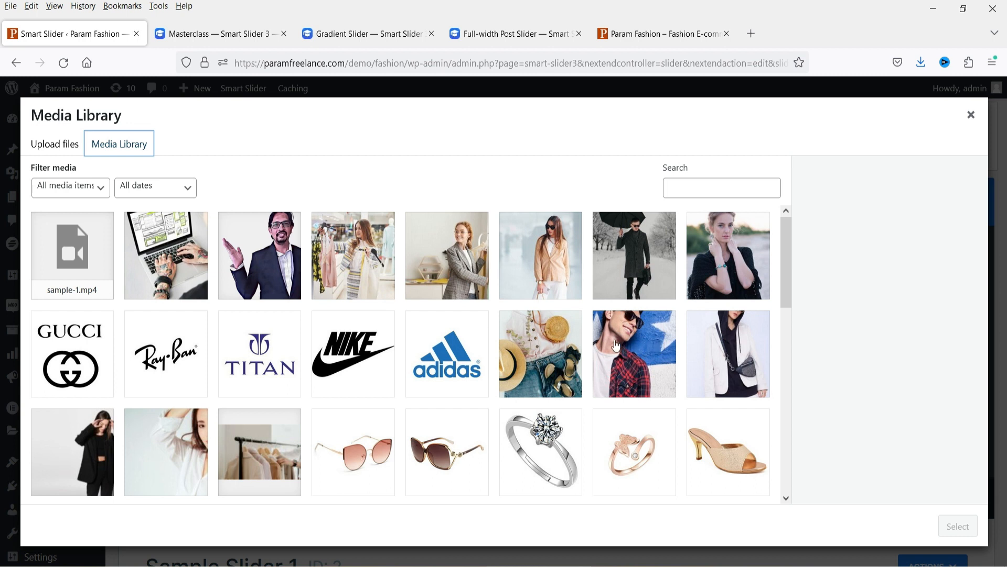
pyautogui.scroll(-10, 612, 346)
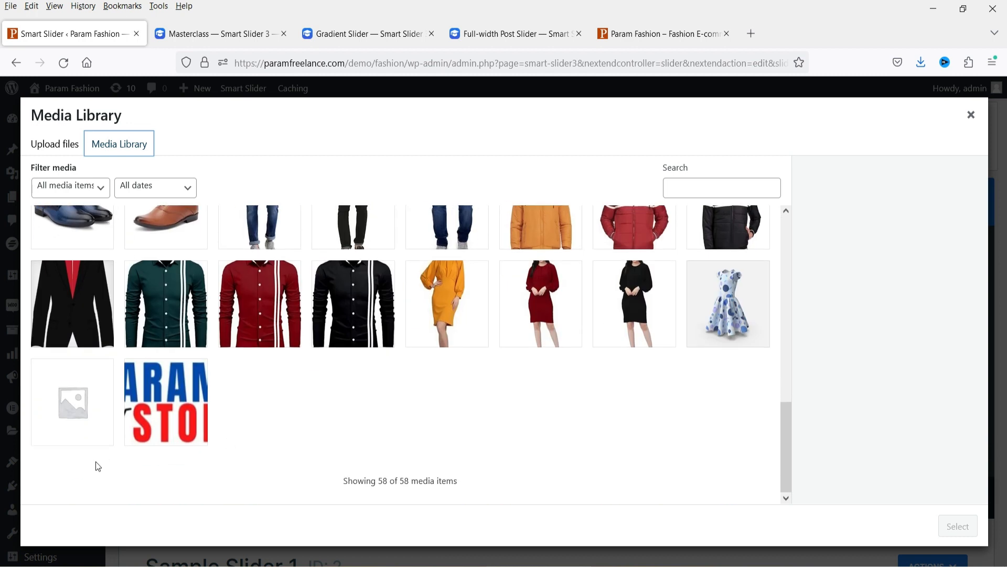
pyautogui.scroll(10, 566, 399)
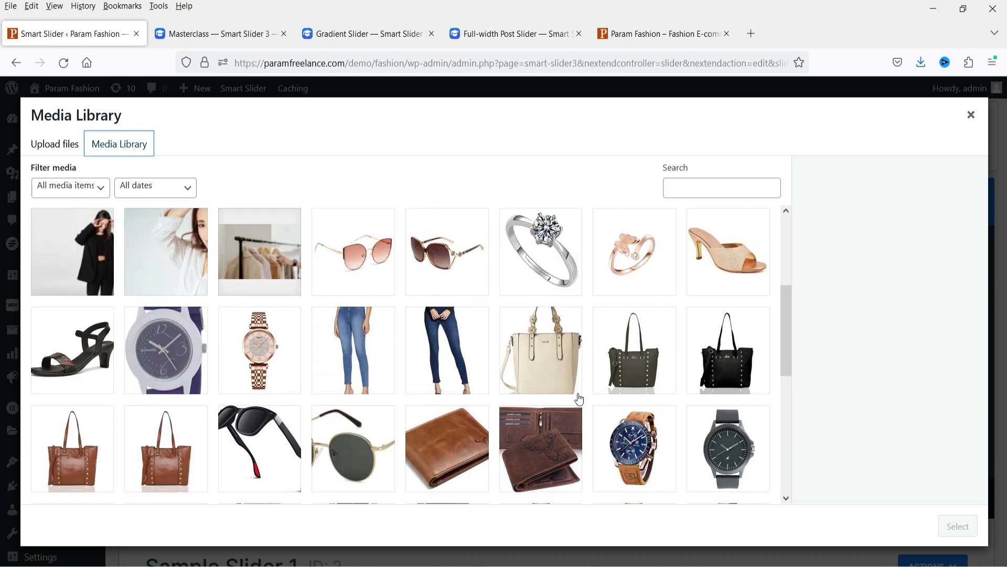
pyautogui.click(389, 227)
pyautogui.click(445, 257)
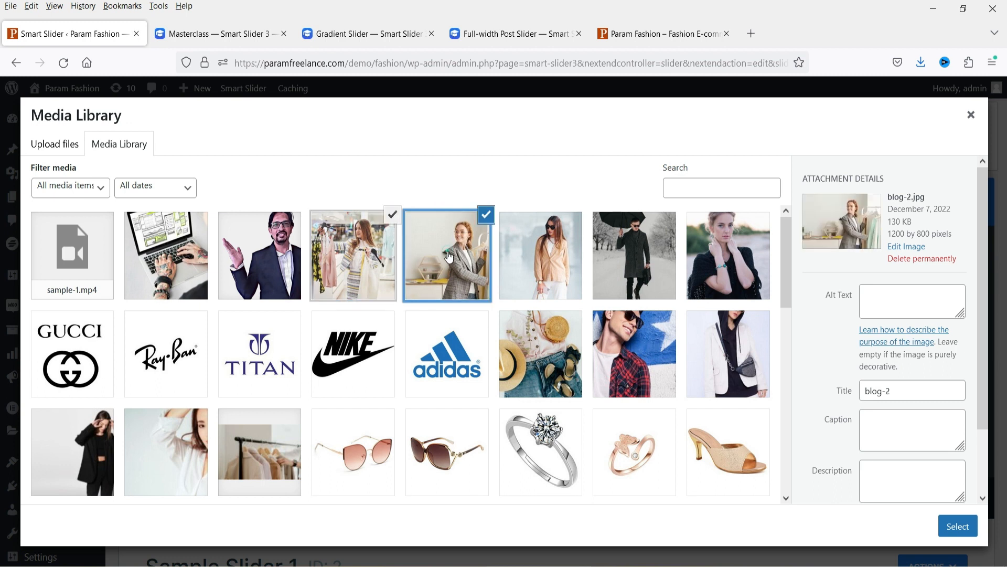
pyautogui.click(518, 252)
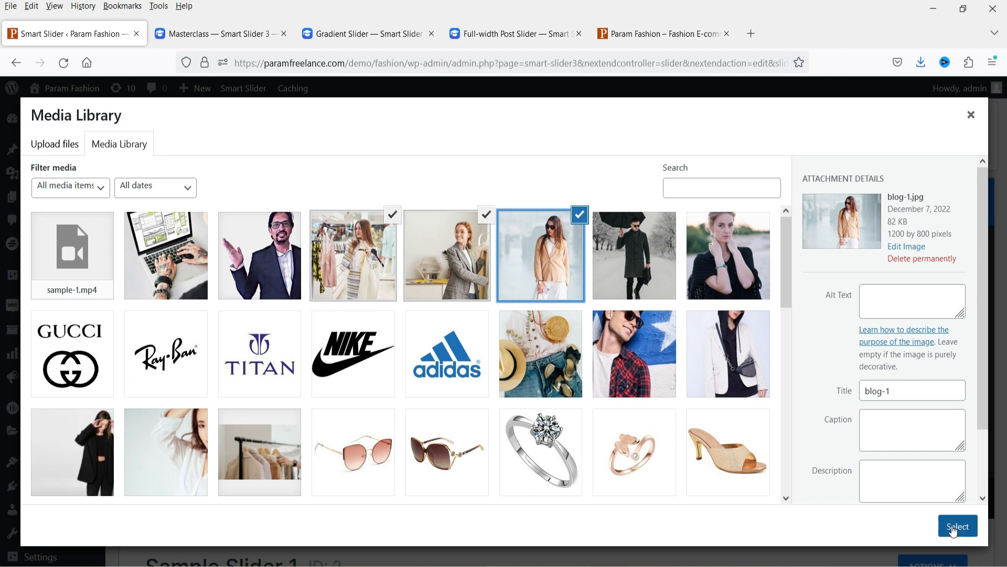
pyautogui.click(955, 528)
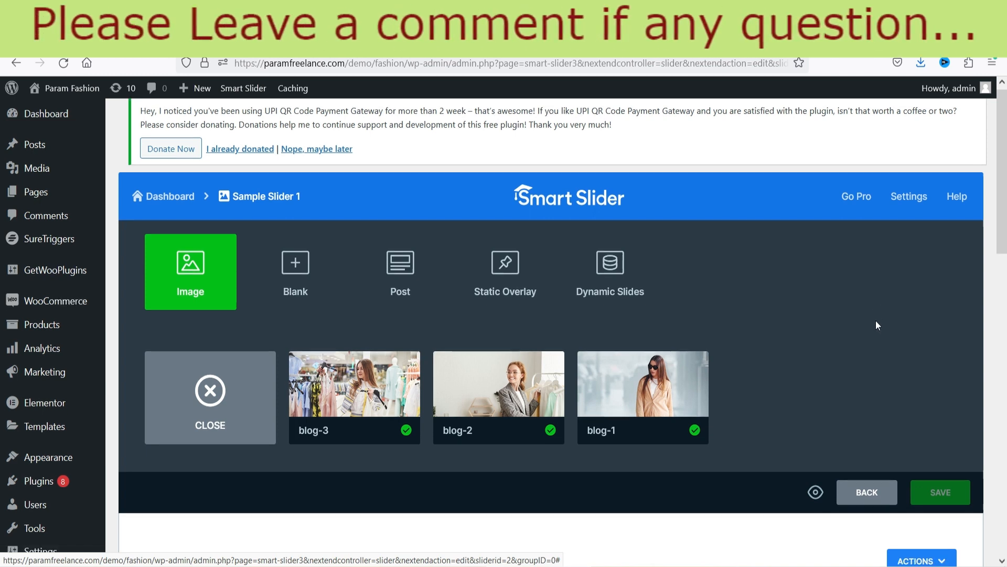
# Open the slider's General settings and highlight its publishing shortcode and its PHP code
pyautogui.scroll(-3, 505, 319)
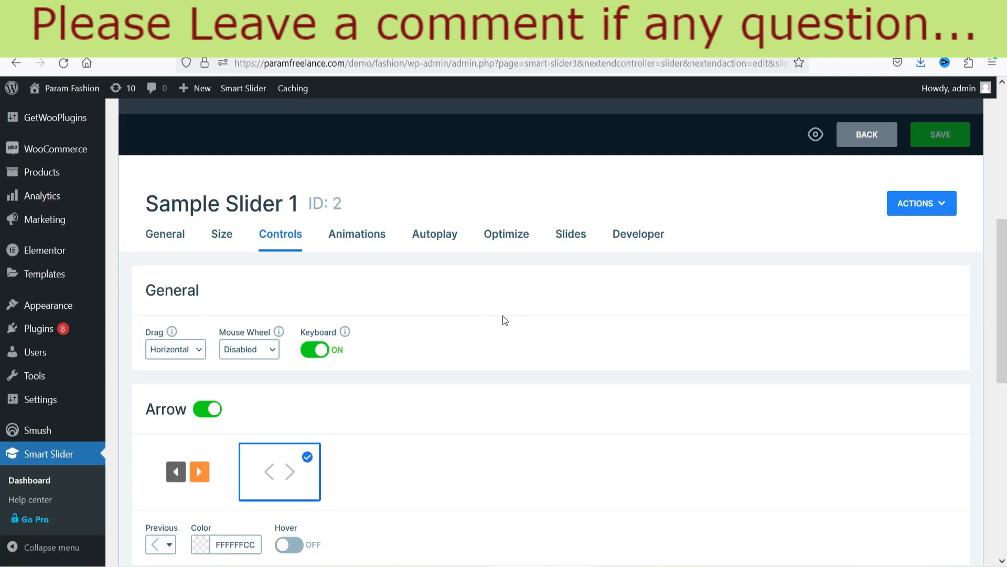
pyautogui.click(165, 234)
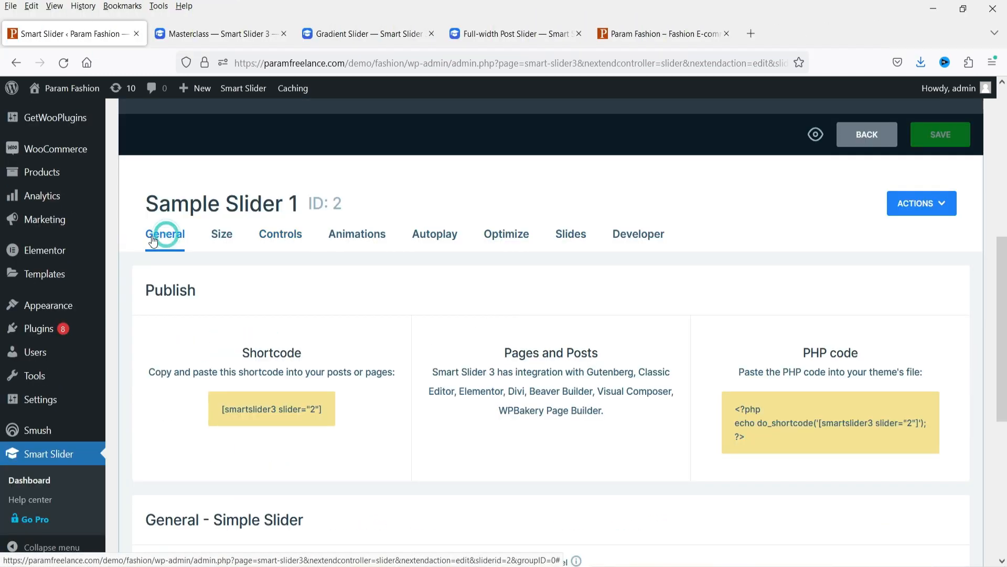
pyautogui.click(273, 409)
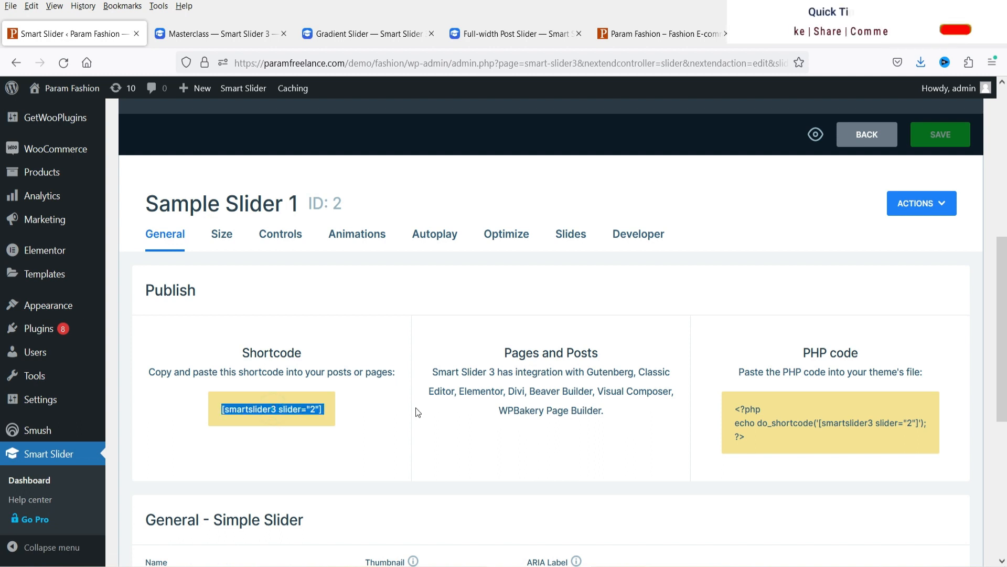
pyautogui.click(284, 414)
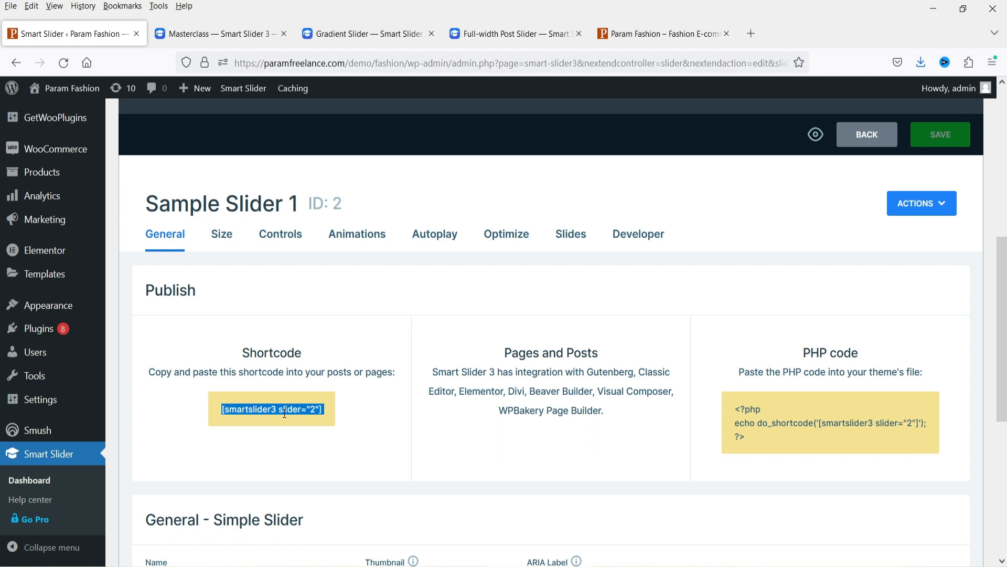
pyautogui.click(761, 439)
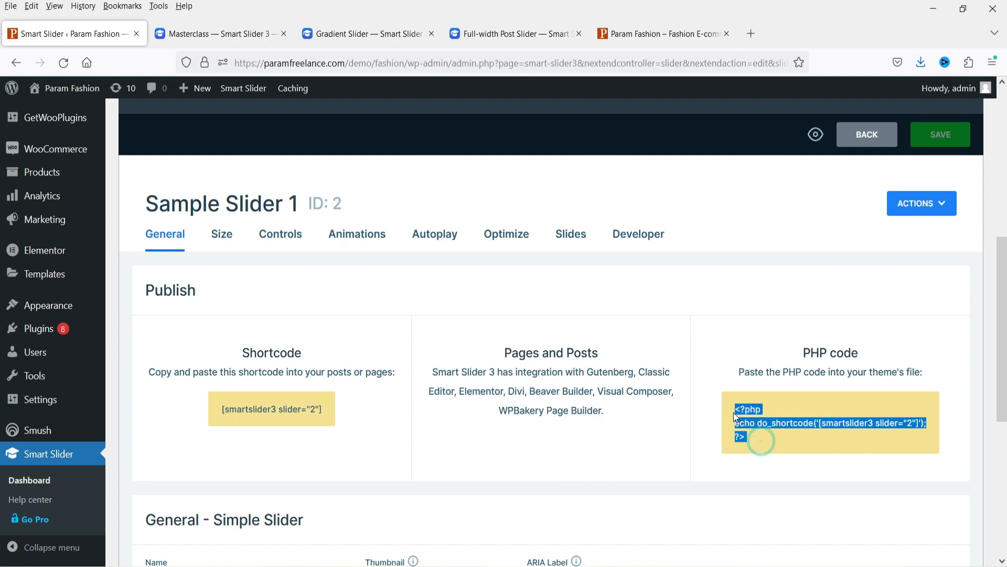
# Copy the publishing shortcode of Sample Slider 1
pyautogui.click(263, 412)
pyautogui.rightClick(262, 412)
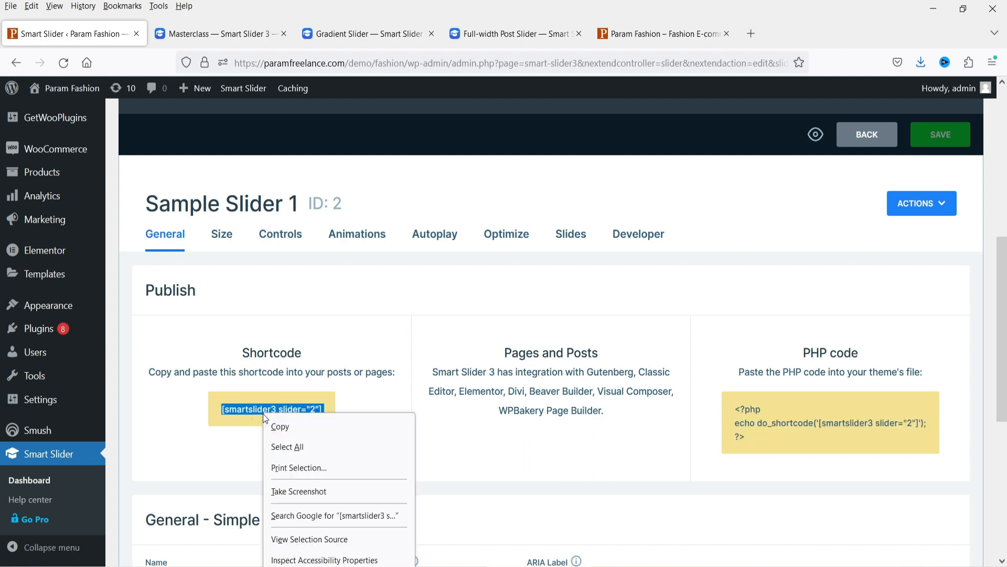
pyautogui.click(277, 424)
pyautogui.scroll(-3, 404, 356)
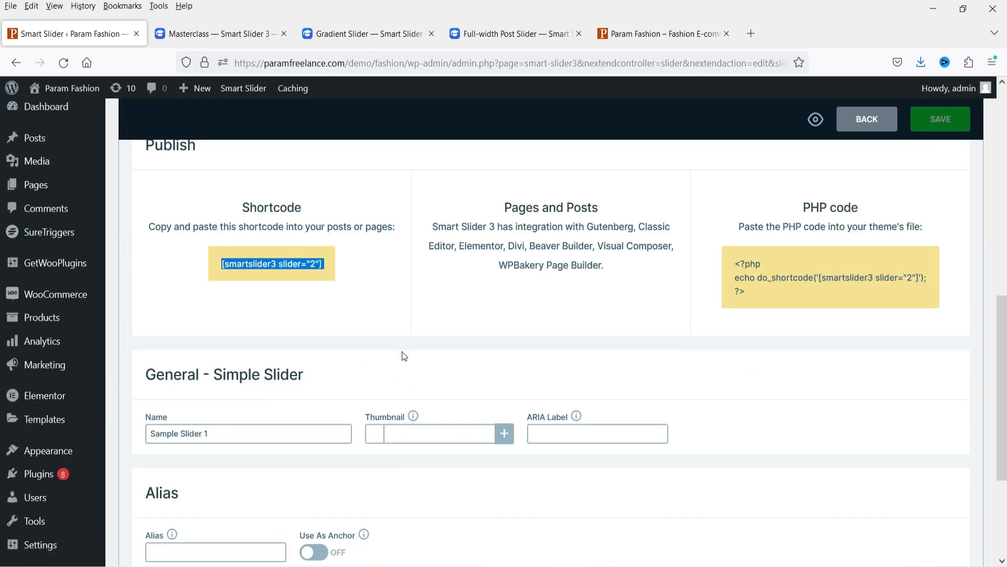
# Close the Masterclass, Gradient Slider and Full-width Post Slider demo pages and switch to the store's home page
pyautogui.click(284, 33)
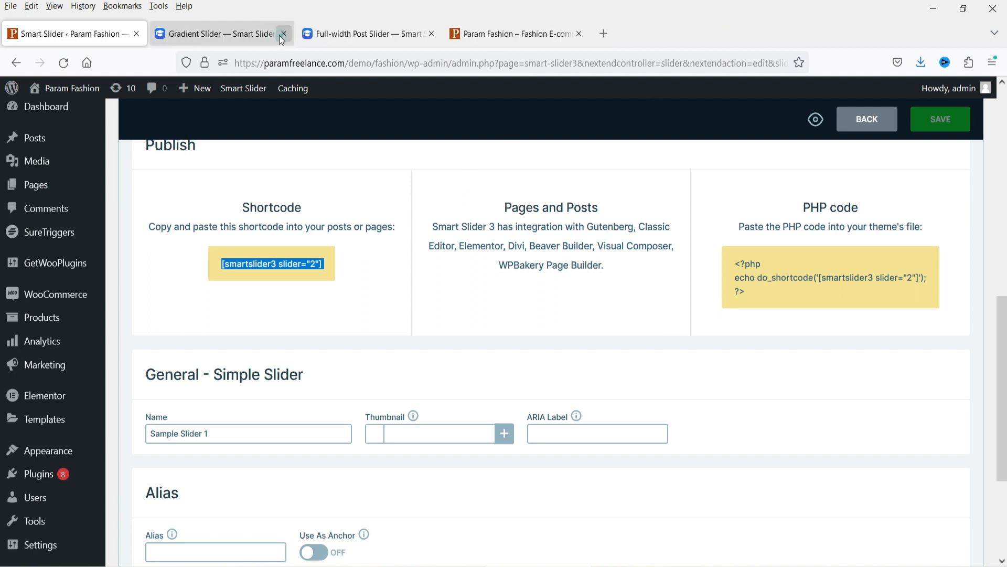
pyautogui.click(284, 33)
pyautogui.click(284, 34)
pyautogui.click(226, 30)
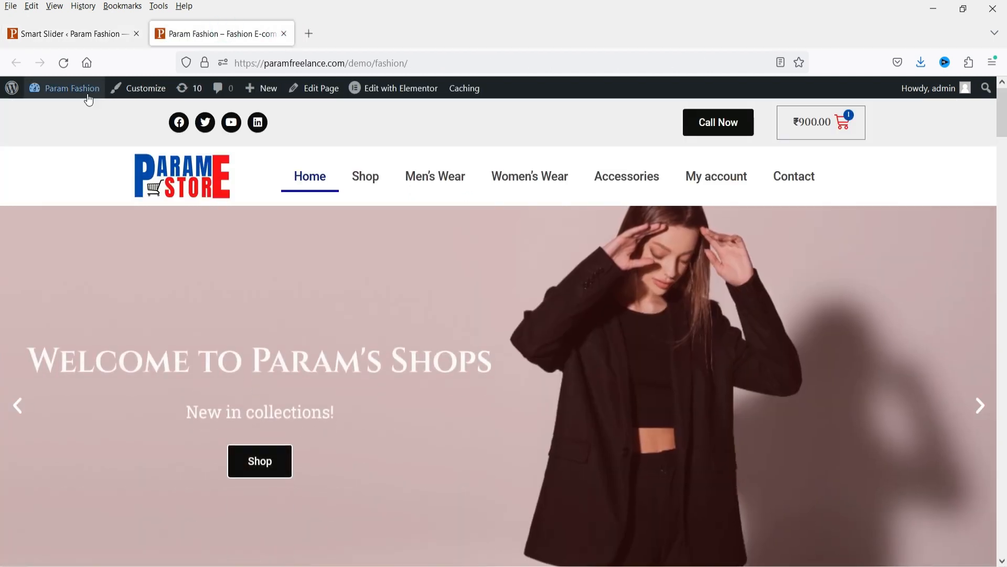
# Go to the site's list of pages and open the Demo page for editing with Elementor in a new tab
pyautogui.moveTo(68, 88)
pyautogui.click(57, 113)
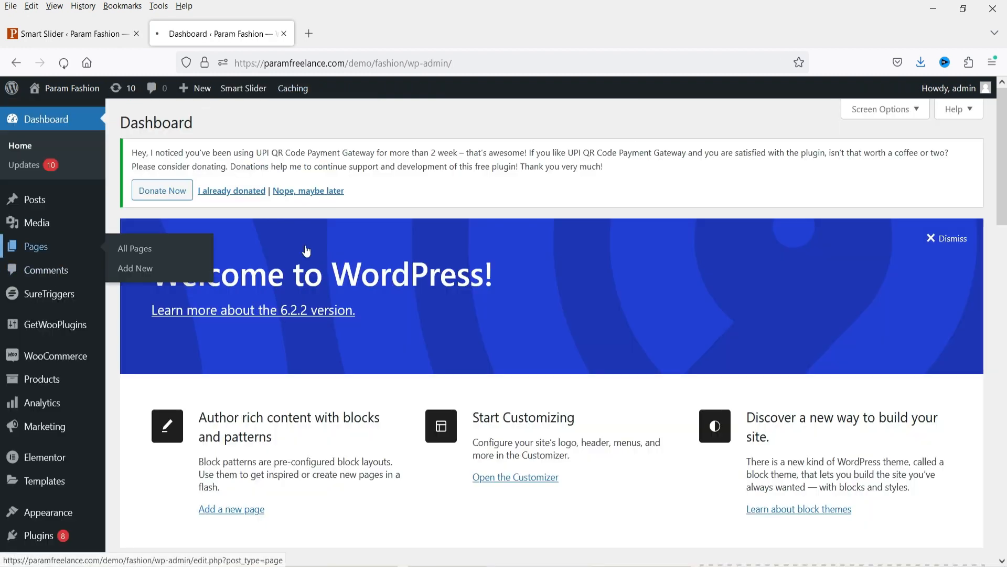
pyautogui.click(38, 249)
pyautogui.scroll(-8, 484, 297)
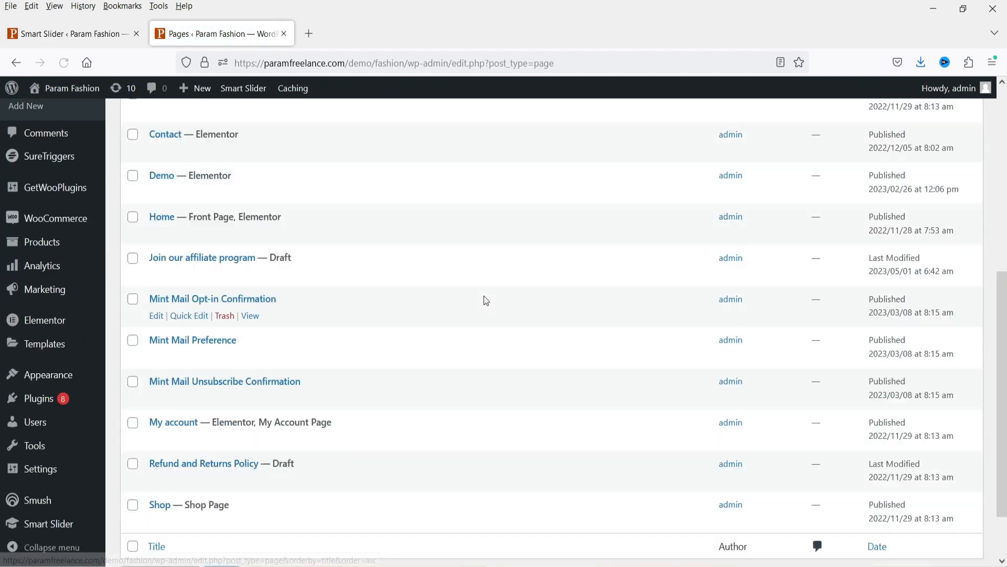
pyautogui.scroll(4, 160, 230)
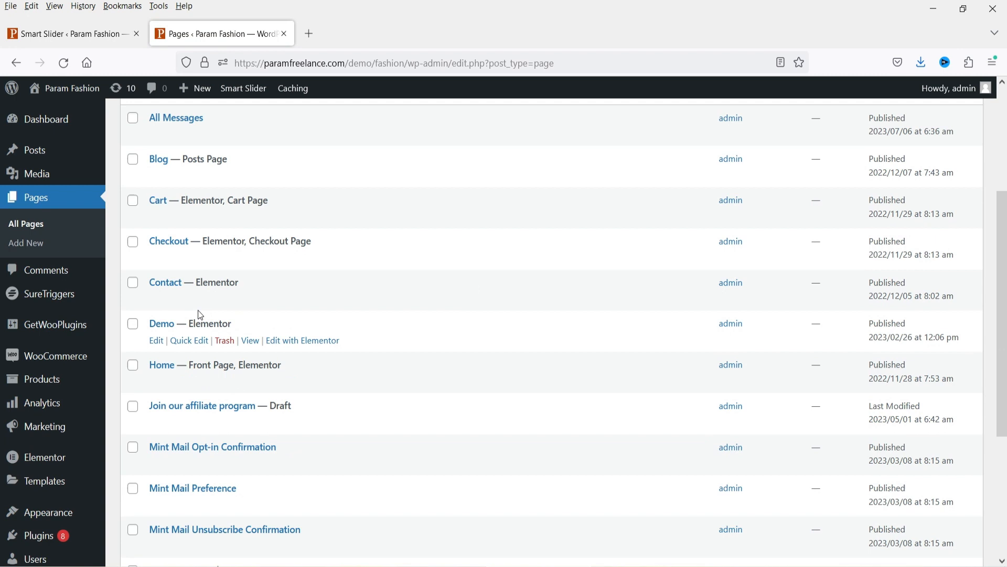
pyautogui.rightClick(314, 340)
pyautogui.click(353, 353)
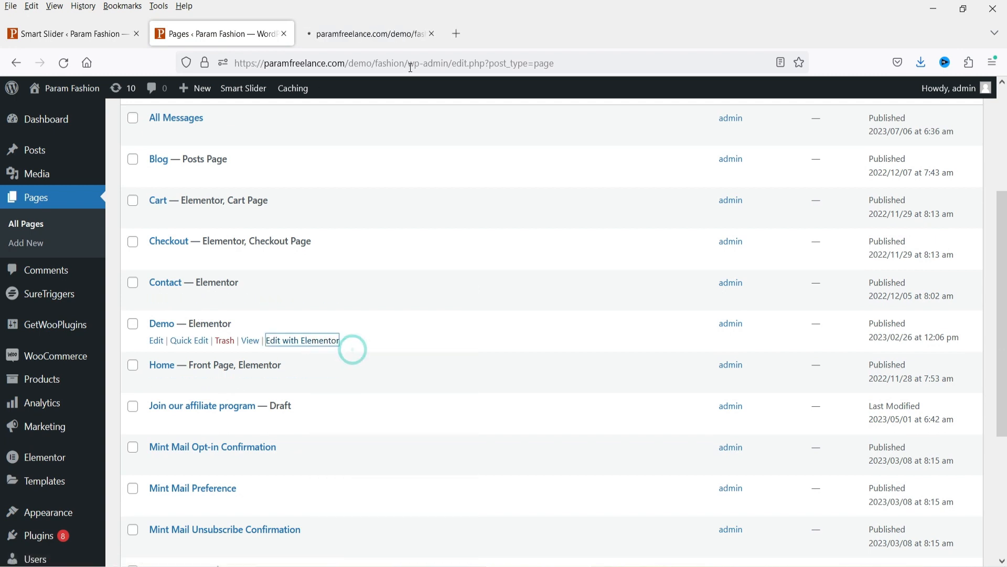
pyautogui.click(387, 35)
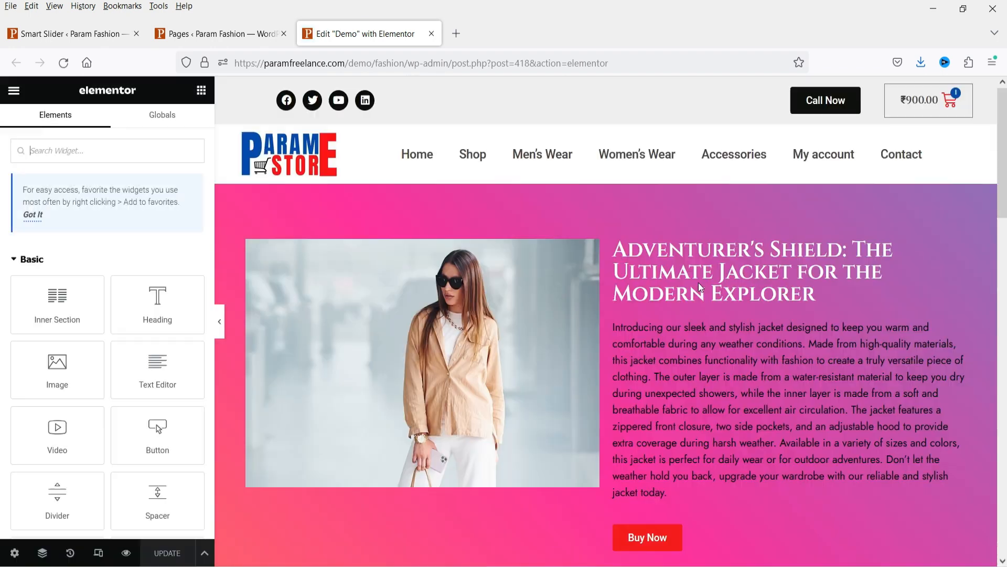
# Delete the Demo page's jacket section and insert an empty single-column section in its place
pyautogui.scroll(-5, 698, 282)
pyautogui.scroll(5, 655, 328)
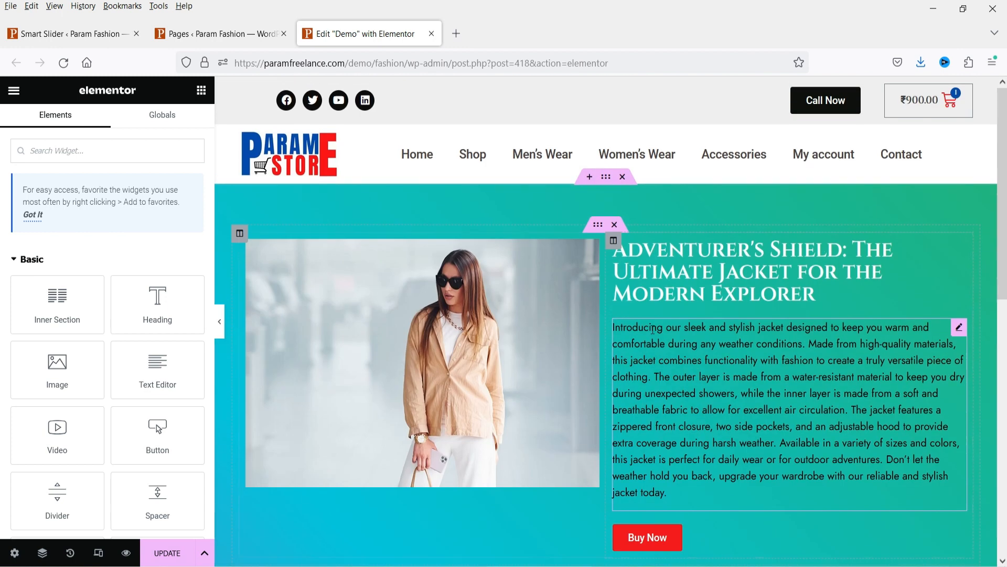
pyautogui.click(622, 176)
pyautogui.click(602, 310)
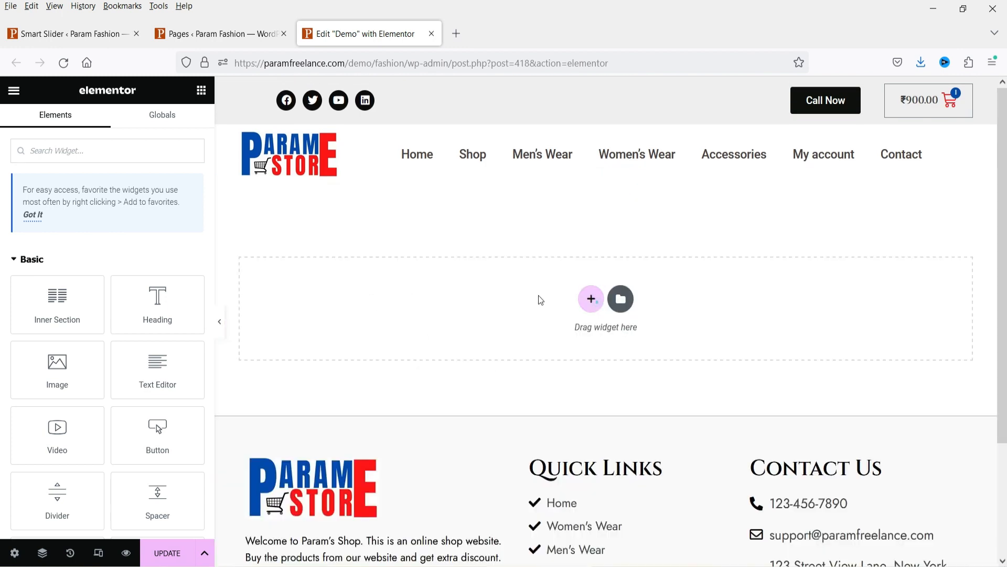
pyautogui.click(429, 336)
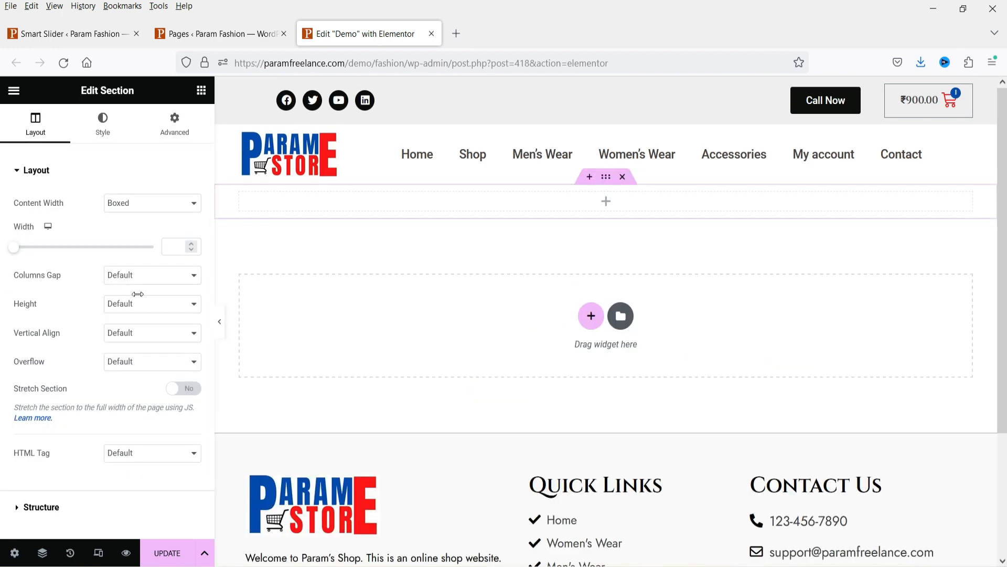
# Set the new section's content width to Full Width and its columns gap to No Gap
pyautogui.click(128, 204)
pyautogui.click(135, 238)
pyautogui.click(136, 236)
pyautogui.click(131, 266)
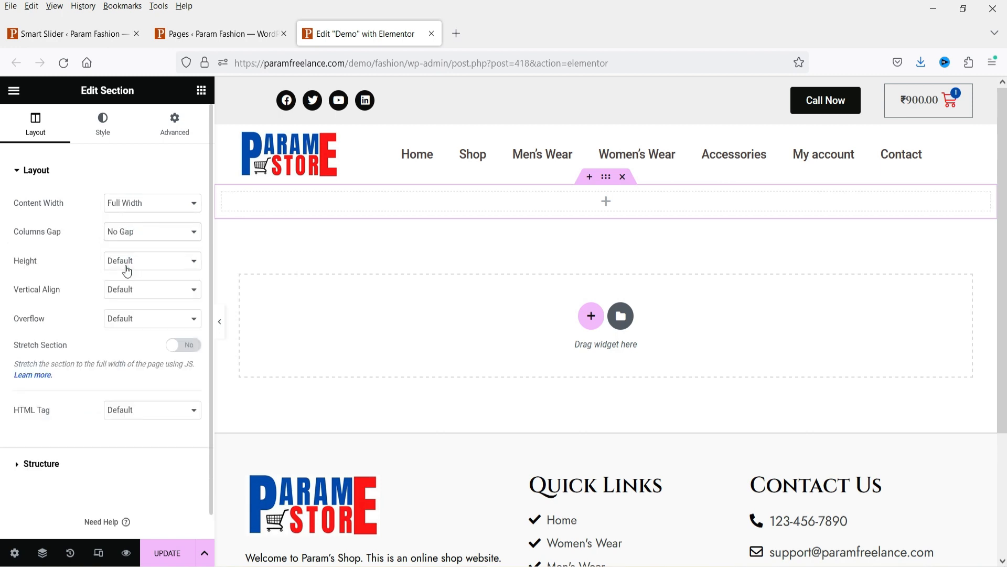
# Find the Shortcode widget and place it in the empty section
pyautogui.click(604, 202)
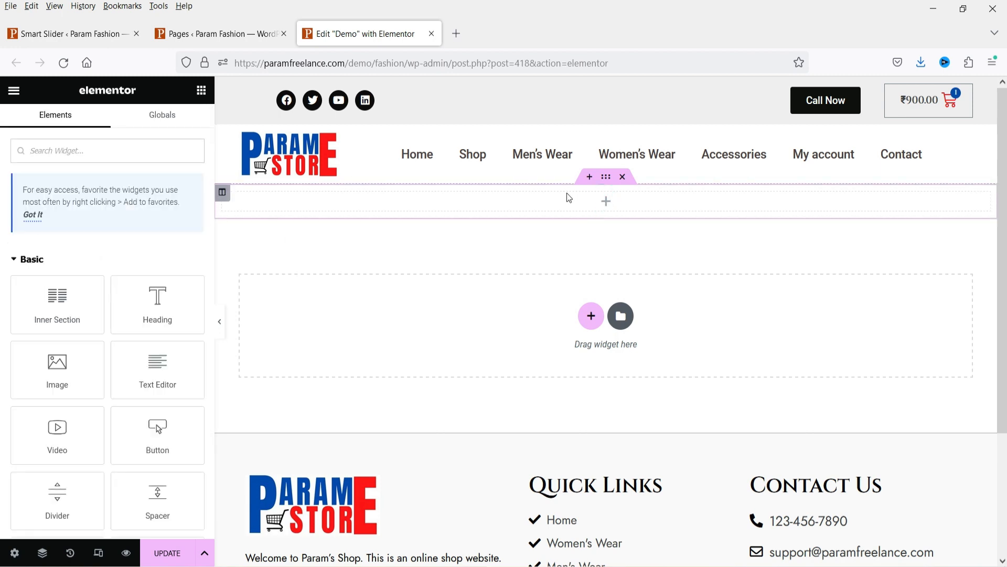
pyautogui.write('short')
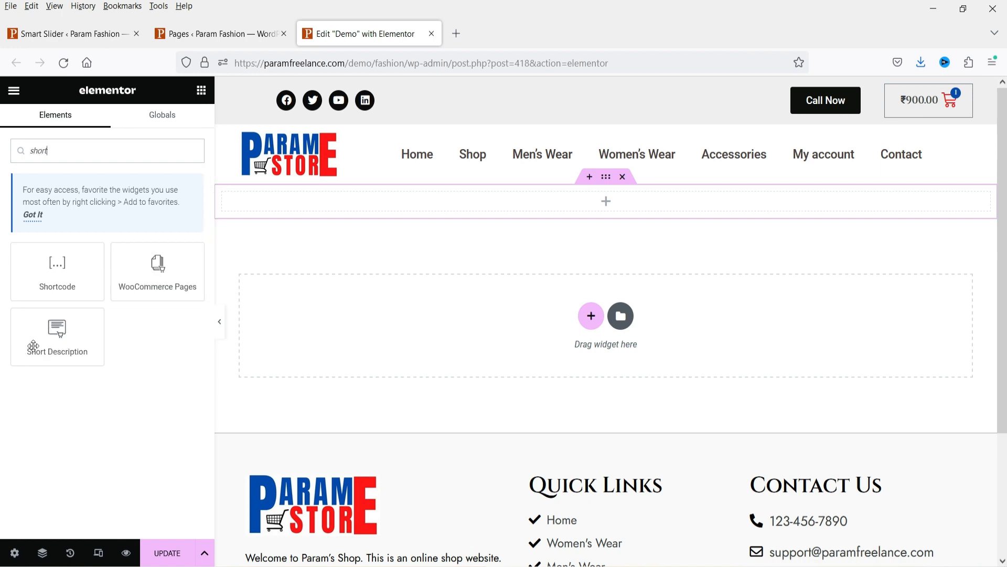
pyautogui.moveTo(57, 268); pyautogui.dragTo(472, 204)
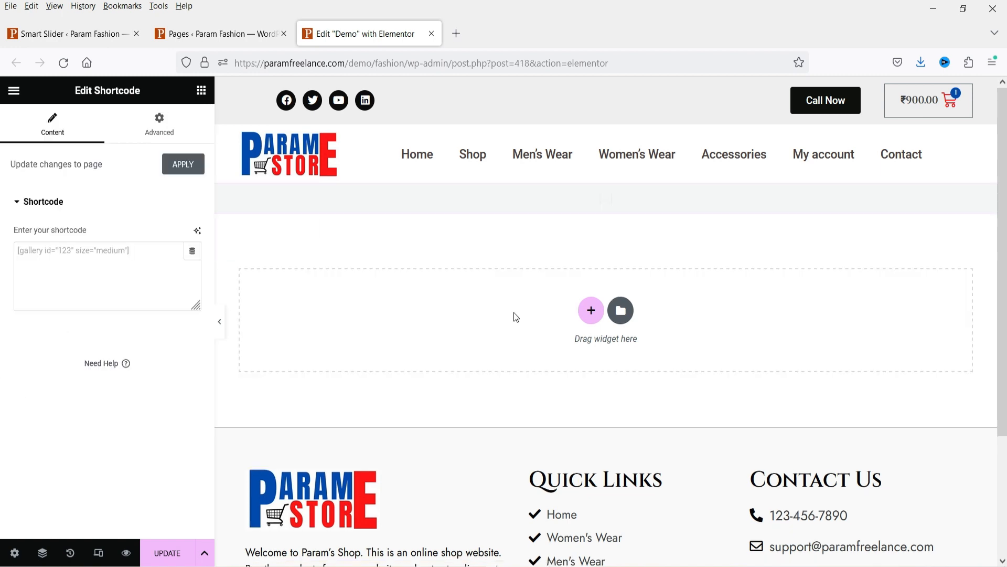
# Paste [smartslider3 slider="2"] into the Shortcode widget and update the Demo page
pyautogui.click(81, 257)
pyautogui.hotkey('ctrl', 'v')
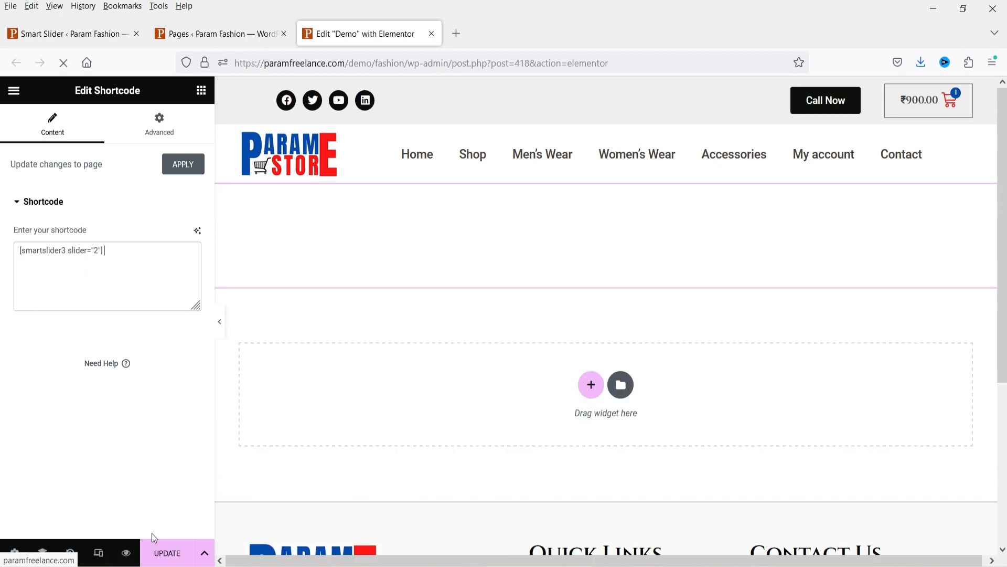
pyautogui.click(166, 553)
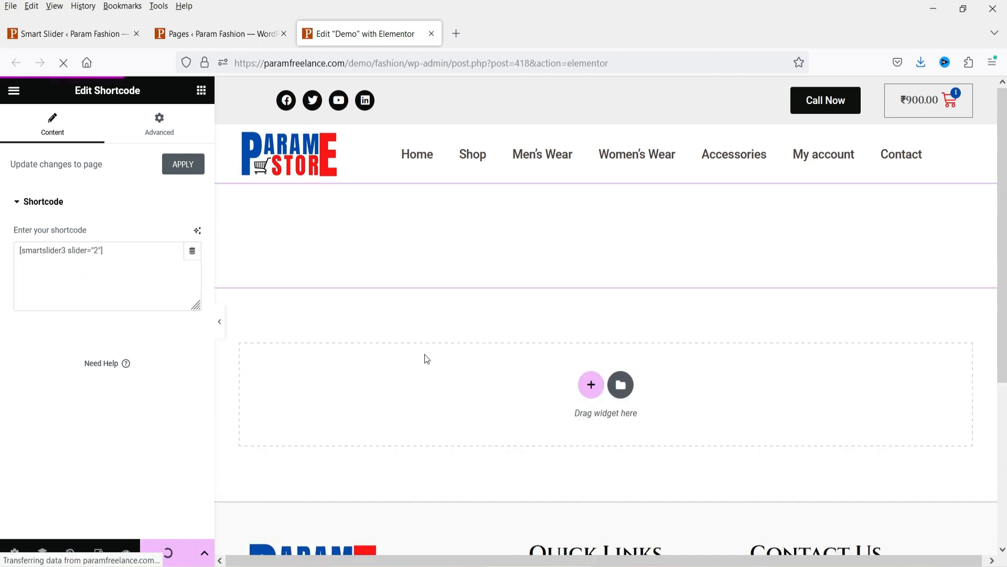
# View the live Demo page in a new tab and go through the slider's slides with its arrows
pyautogui.click(14, 91)
pyautogui.rightClick(75, 298)
pyautogui.click(92, 308)
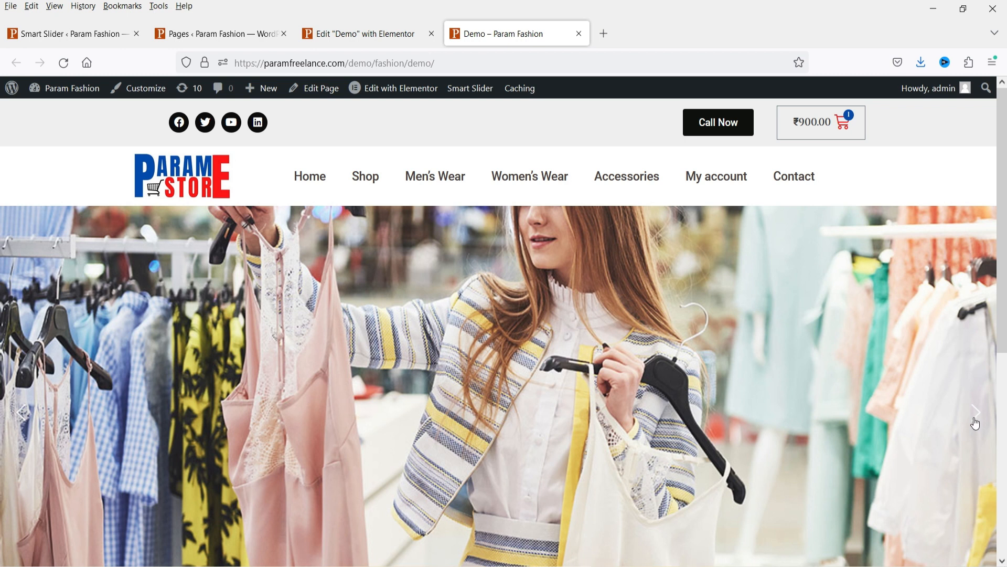
pyautogui.click(975, 417)
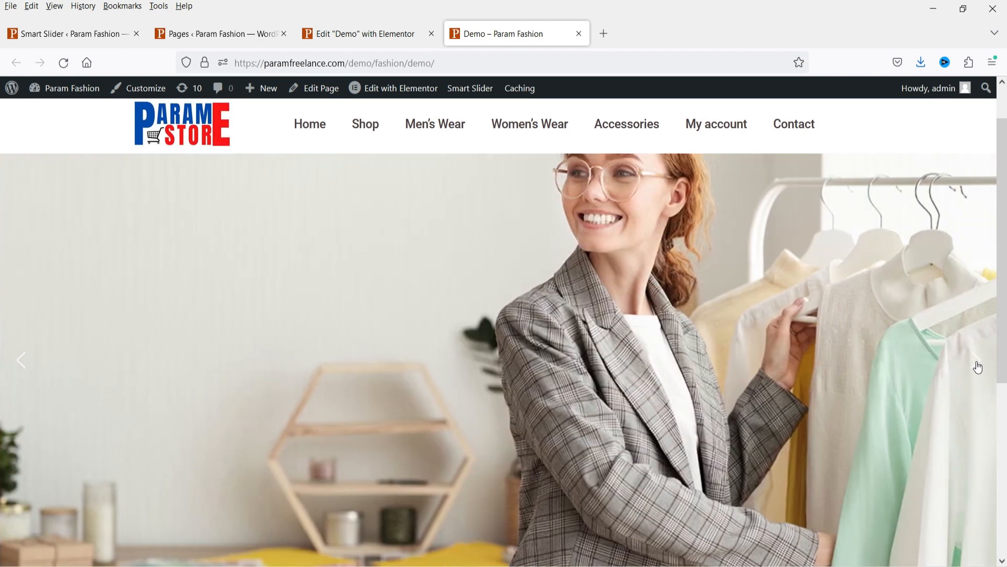
pyautogui.click(976, 362)
pyautogui.scroll(-1, 721, 372)
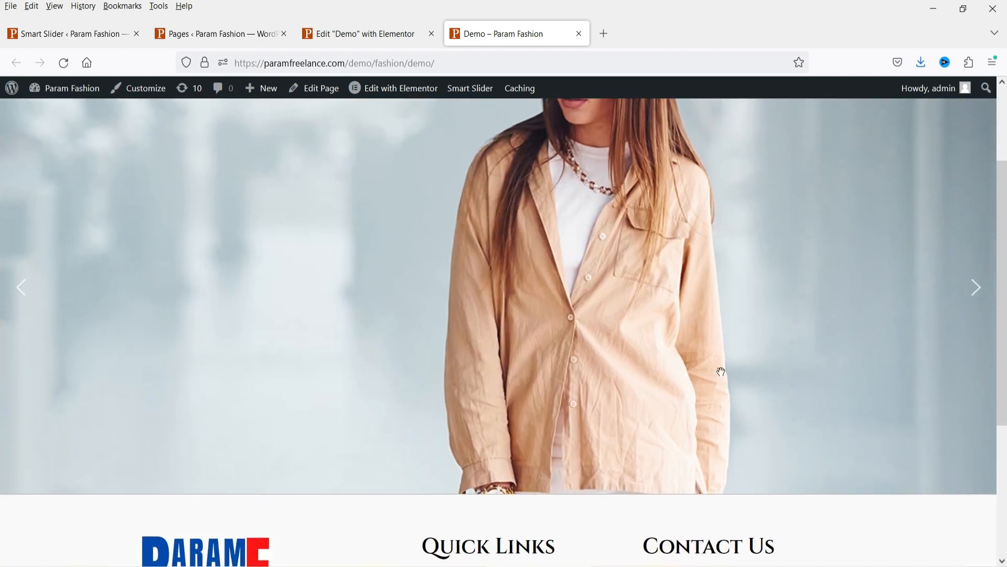
pyautogui.scroll(2, 545, 455)
# Return to Sample Slider 1's settings and set the slider height to 800 px in the Size settings
pyautogui.click(66, 31)
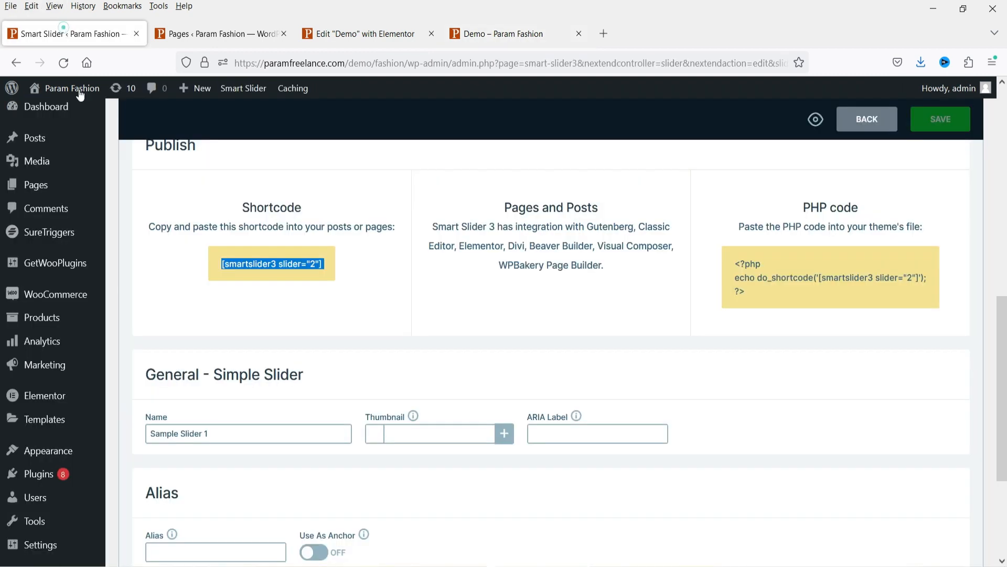
pyautogui.scroll(5, 537, 242)
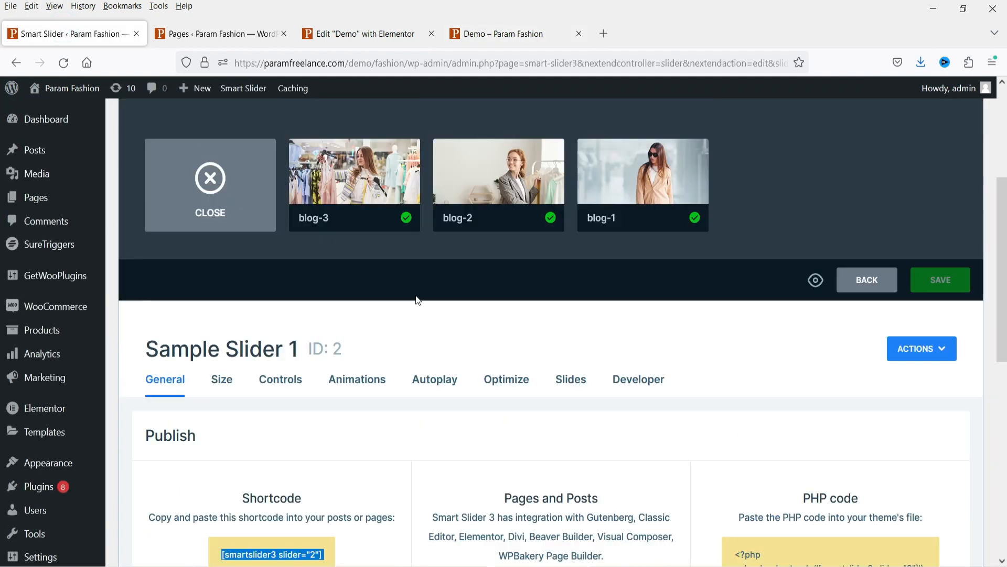
pyautogui.click(223, 380)
pyautogui.scroll(-5, 447, 283)
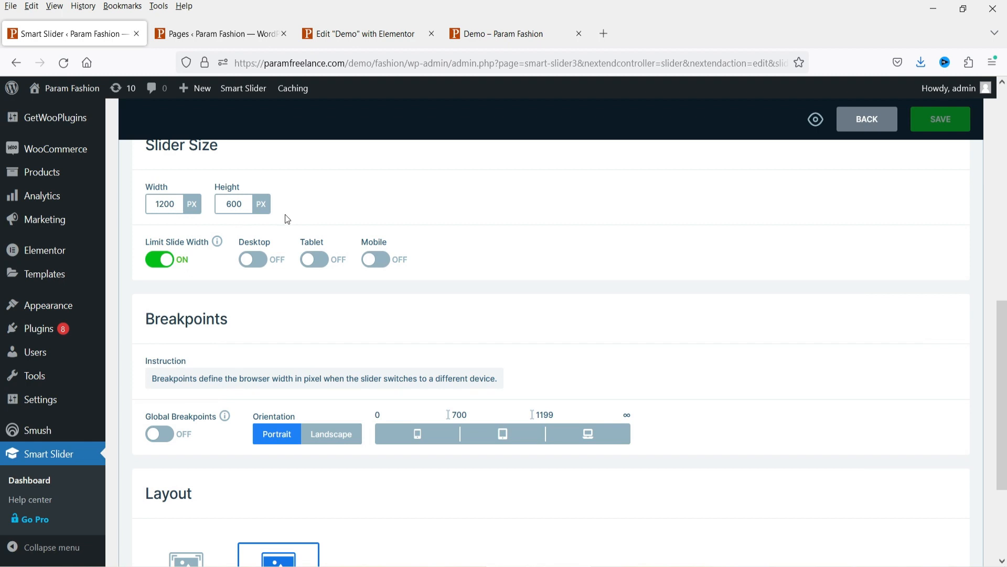
pyautogui.scroll(1, 416, 246)
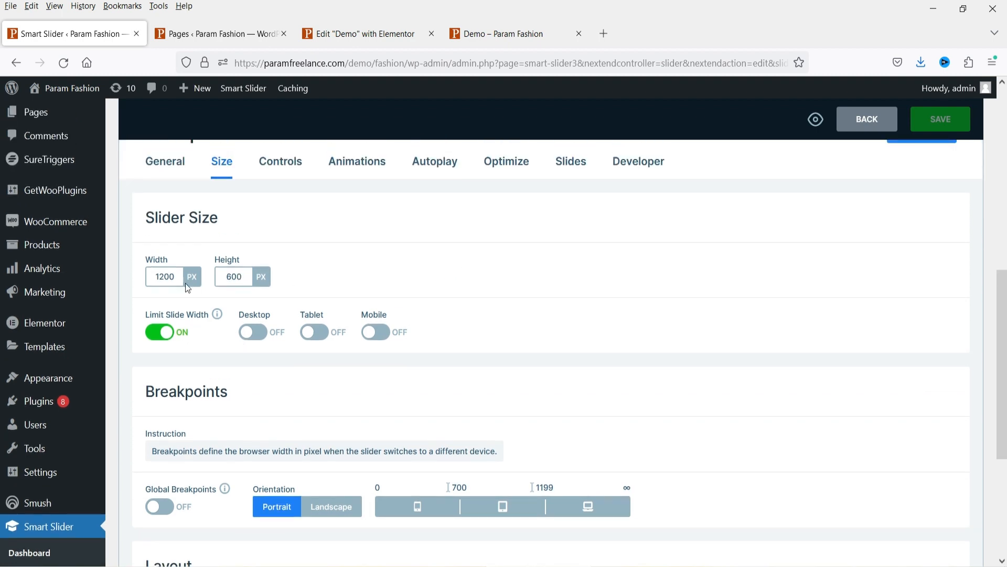
pyautogui.click(232, 276)
pyautogui.write('8')
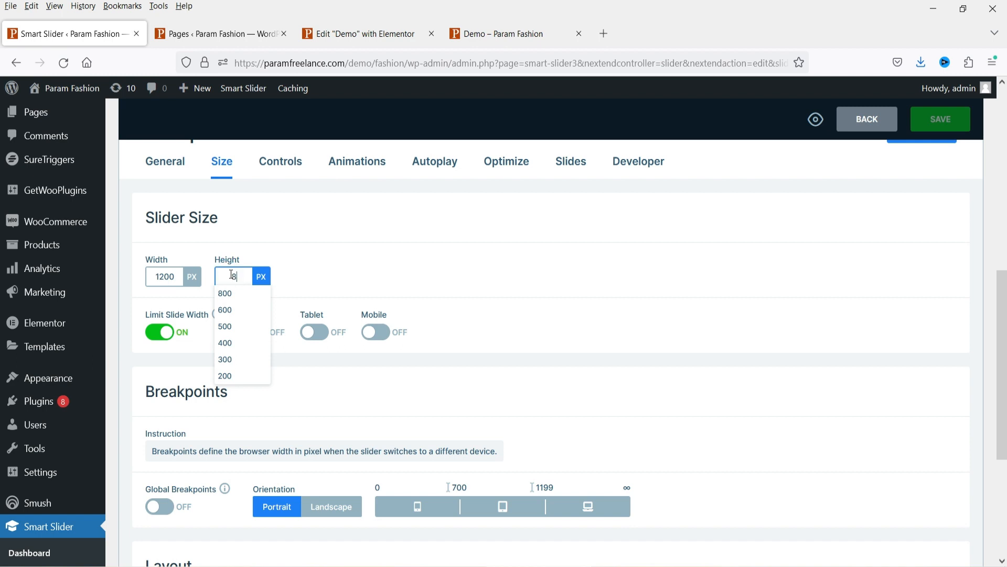
pyautogui.click(279, 267)
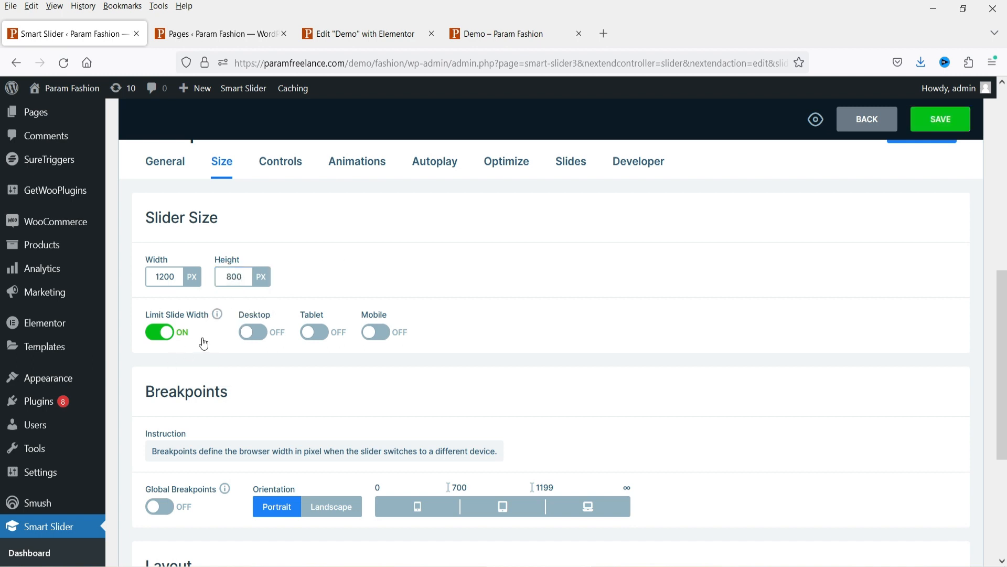
# Try the Desktop slide width limit, check its Max field, and turn the limit off again
pyautogui.click(258, 333)
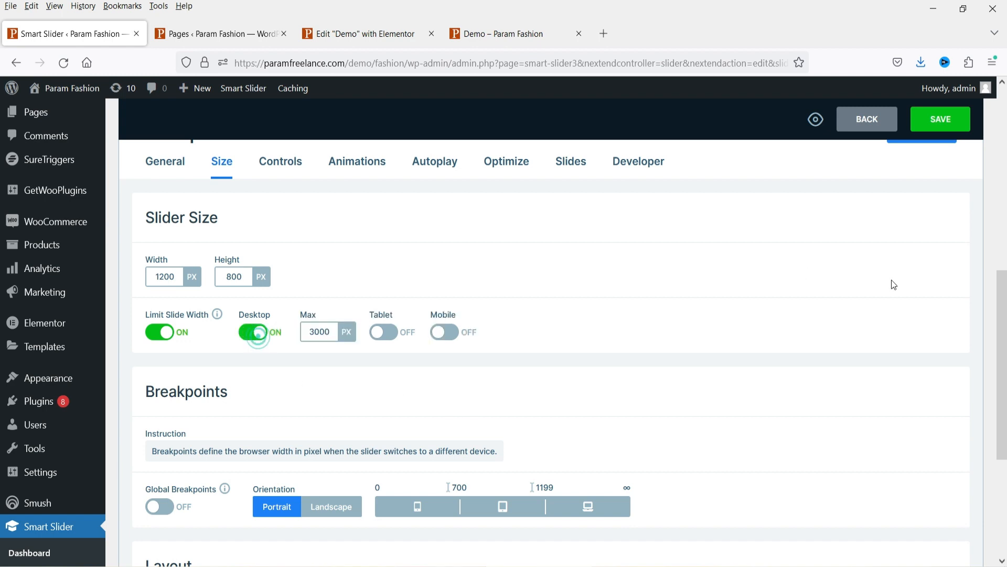
pyautogui.click(319, 331)
pyautogui.doubleClick(319, 331)
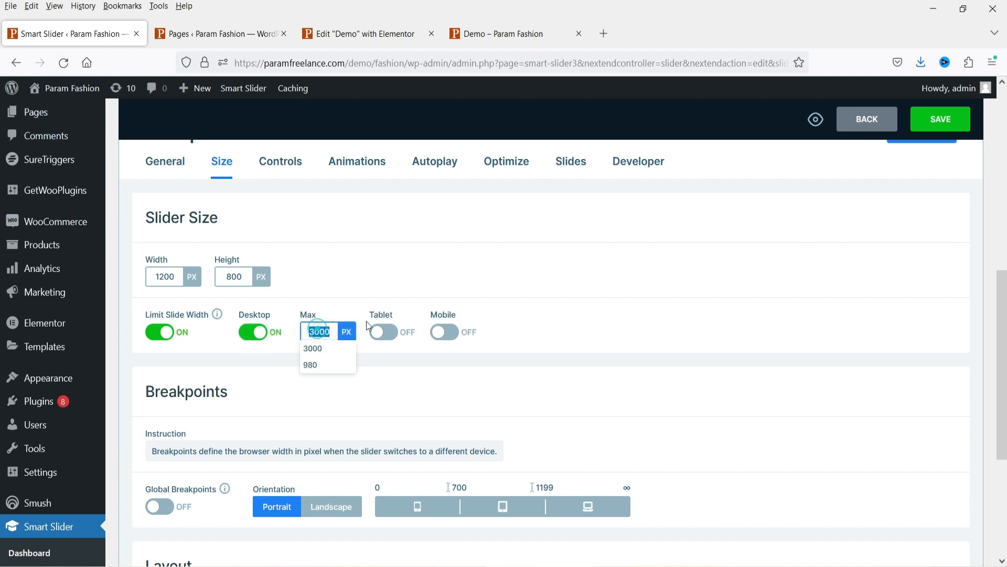
pyautogui.click(355, 306)
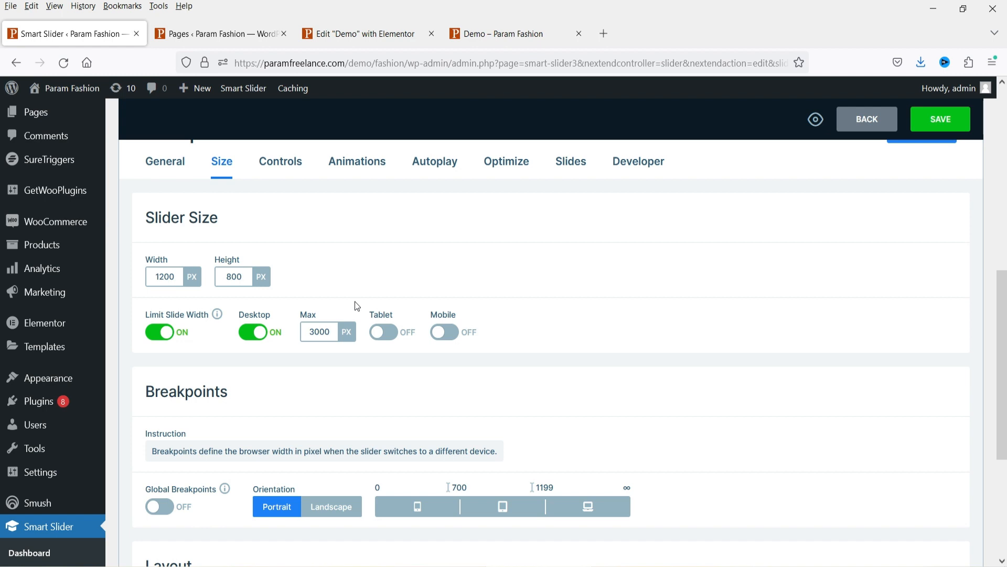
pyautogui.click(254, 331)
# Review the slider's Layout and Arrow control settings, comparing them with the arrows on the live Demo page
pyautogui.scroll(-4, 640, 243)
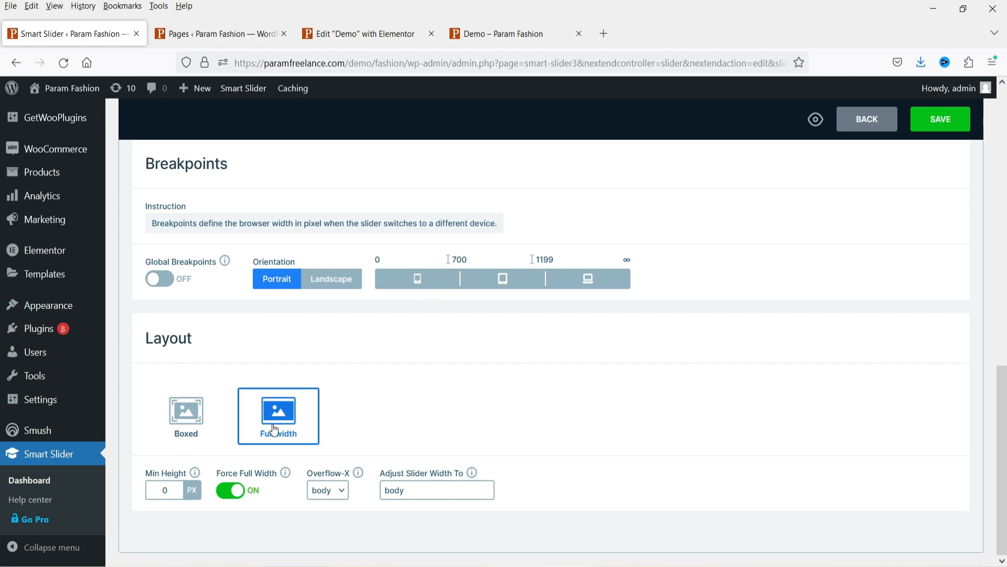
pyautogui.scroll(10, 517, 439)
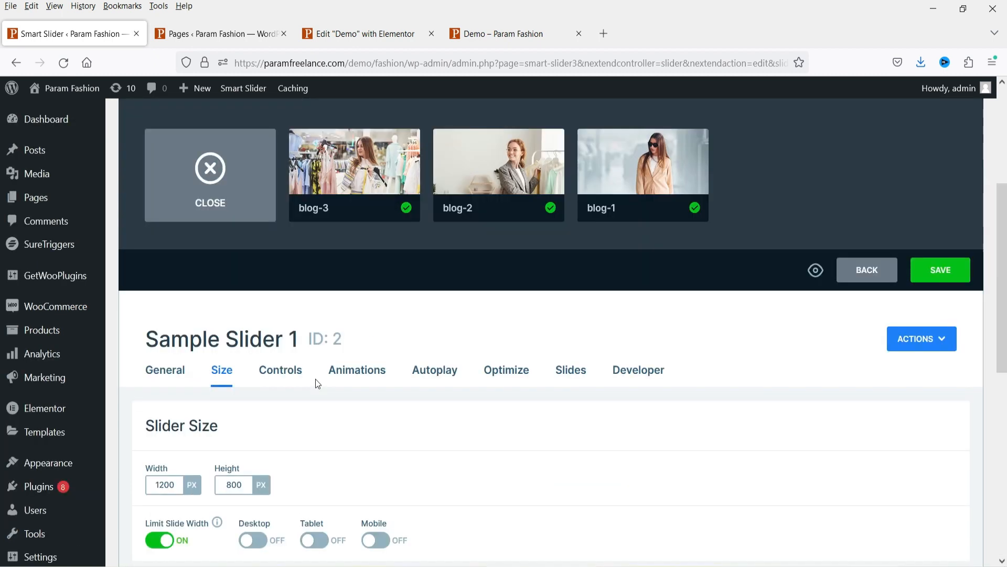
pyautogui.click(274, 369)
pyautogui.scroll(-5, 486, 304)
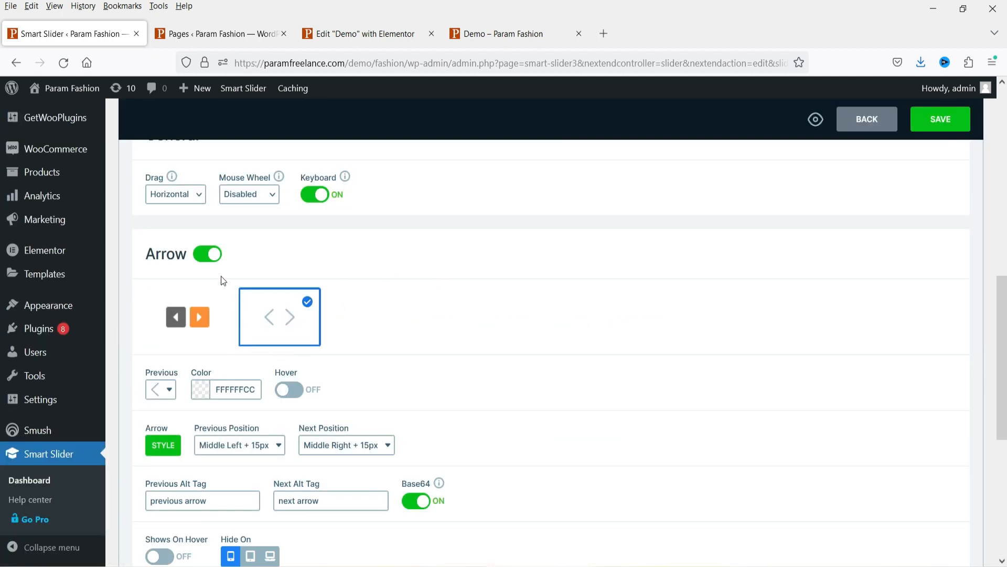
pyautogui.click(501, 34)
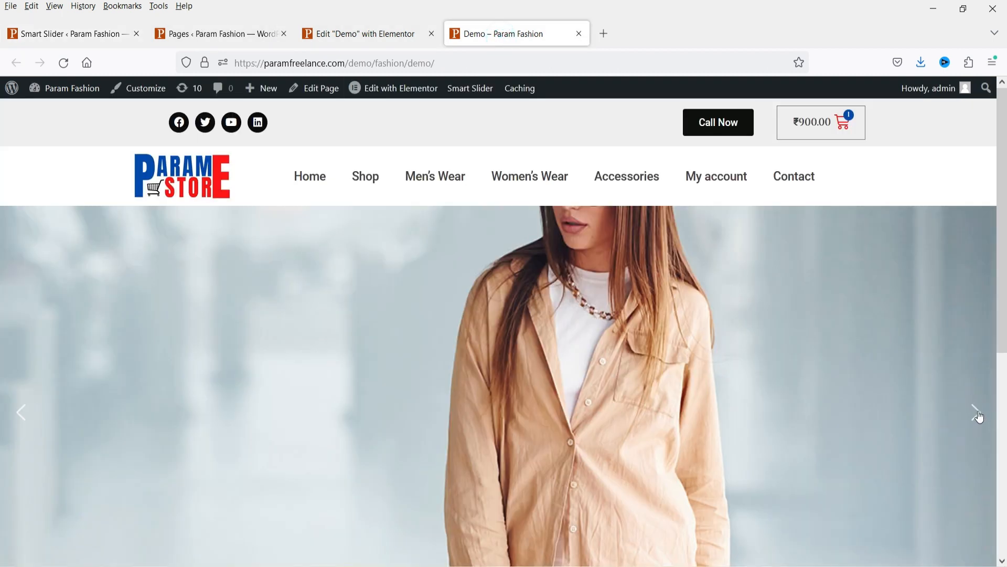
pyautogui.click(71, 34)
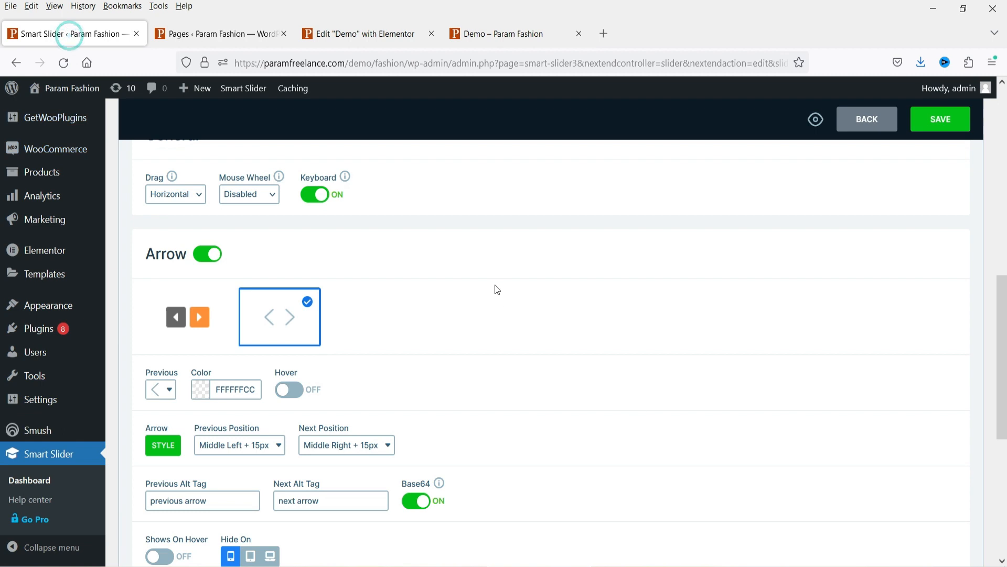
# Select the boxed arrow style for the slider's Arrow control and set the arrow color to BB4A28FF
pyautogui.click(204, 328)
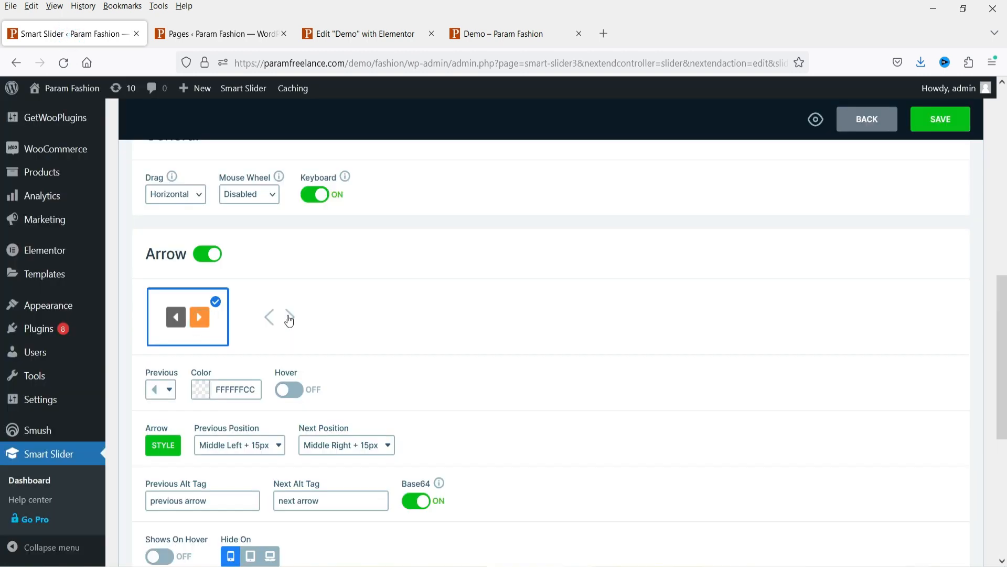
pyautogui.scroll(-4, 411, 318)
pyautogui.scroll(2, 315, 331)
pyautogui.click(199, 243)
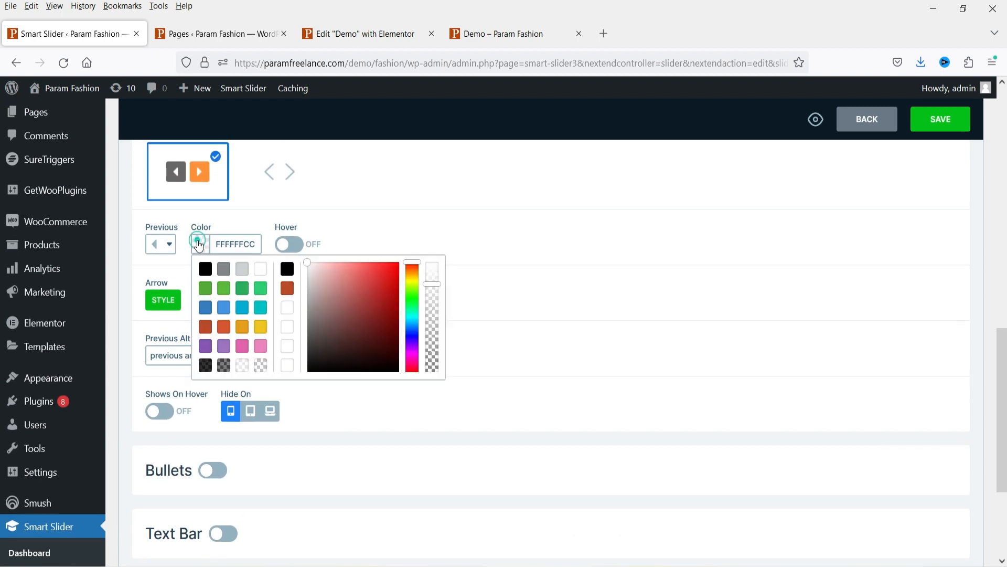
pyautogui.click(205, 326)
pyautogui.click(199, 242)
# Turn on the arrows' Hover option with Hover Color BB4A28FF, and set the arrows to hide on mobile only
pyautogui.click(288, 244)
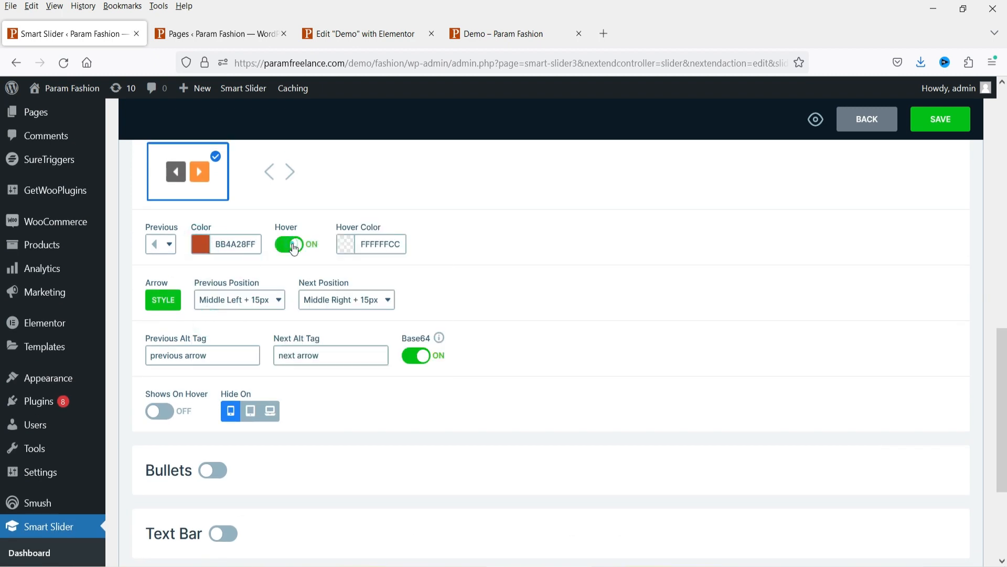
pyautogui.click(346, 244)
pyautogui.click(350, 328)
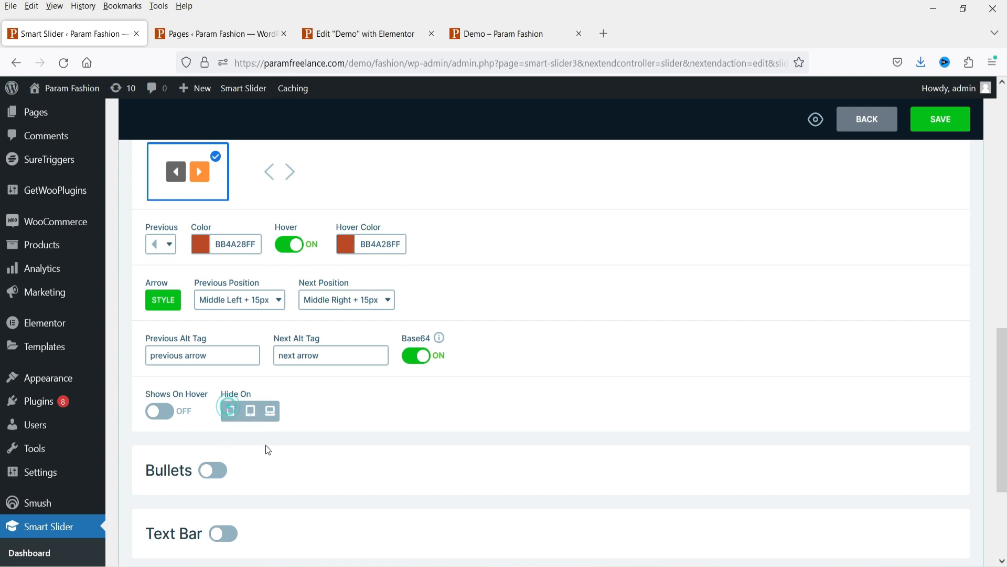
pyautogui.click(249, 415)
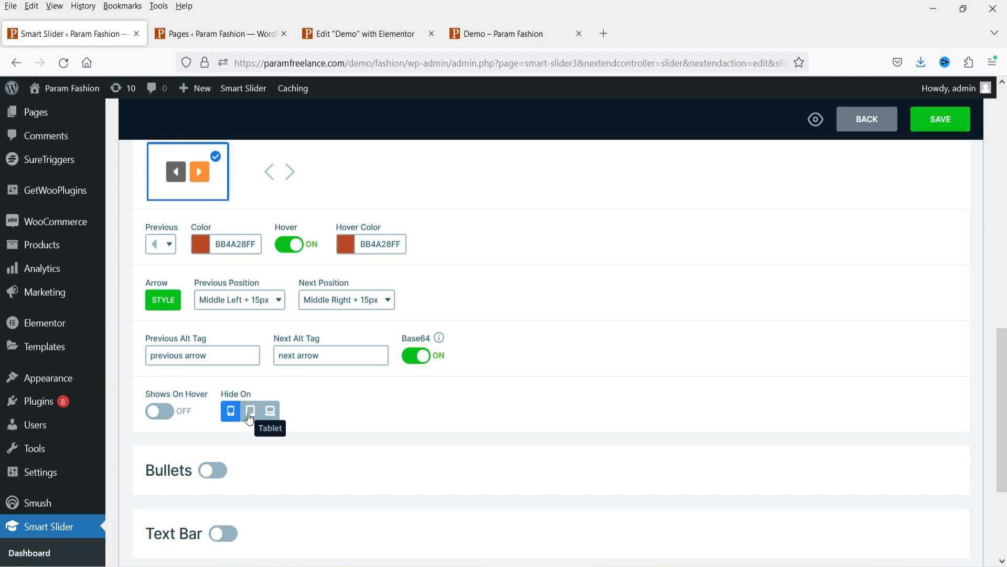
# Turn on the Bullets control and look at the bottom edge of the slider on the live Demo page
pyautogui.scroll(-3, 294, 334)
pyautogui.click(209, 326)
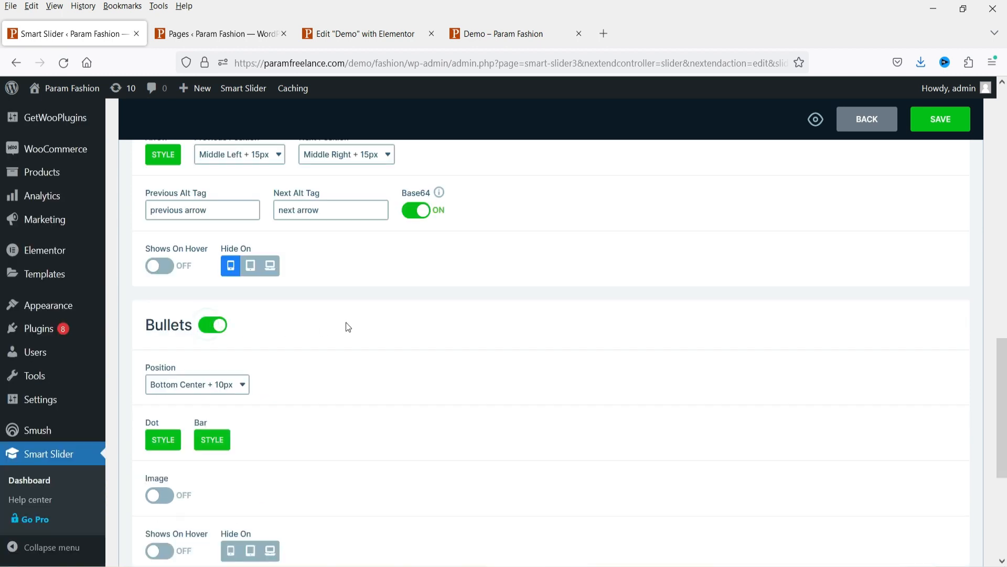
pyautogui.click(481, 35)
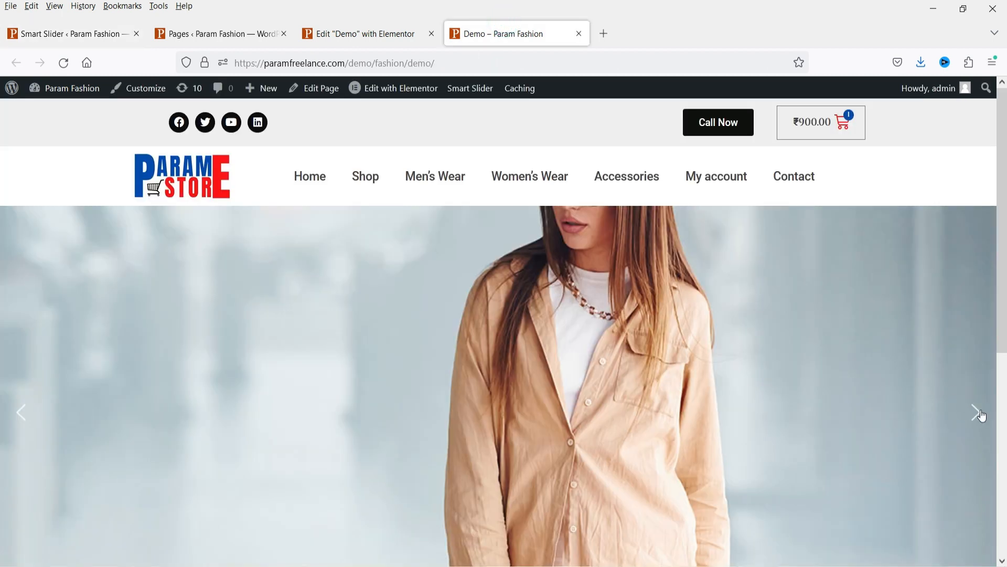
pyautogui.scroll(-5, 863, 307)
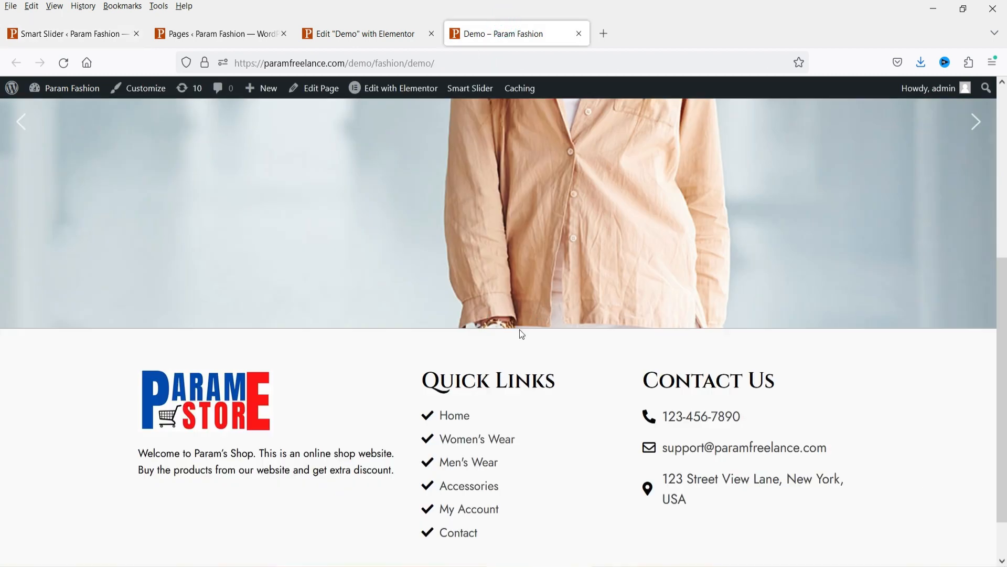
pyautogui.click(29, 24)
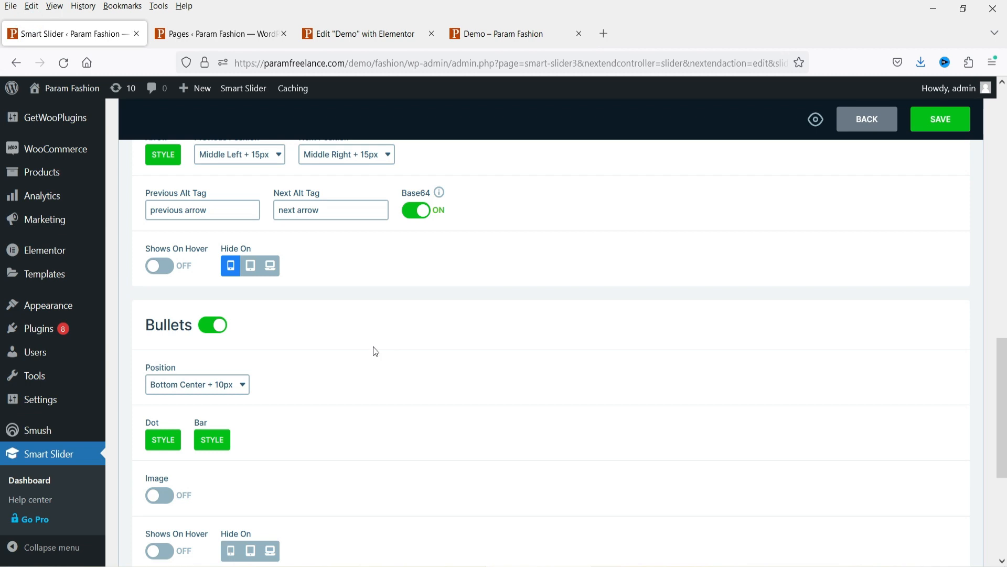
# Turn on the bullets' Image and Shows On Hover options and save the slider
pyautogui.scroll(-4, 362, 338)
pyautogui.scroll(3, 347, 323)
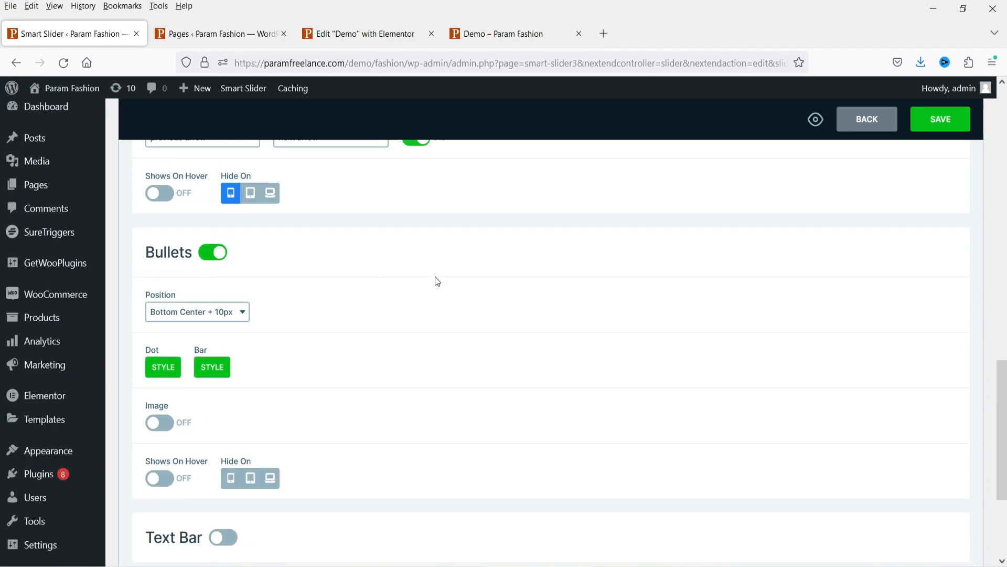
pyautogui.scroll(-3, 428, 279)
pyautogui.scroll(3, 294, 281)
pyautogui.scroll(-3, 371, 333)
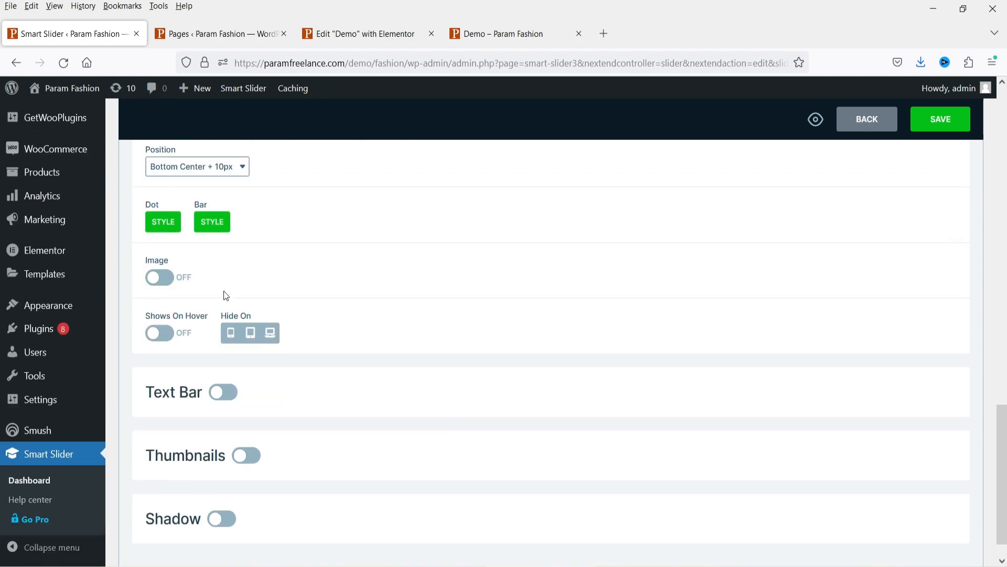
pyautogui.click(175, 280)
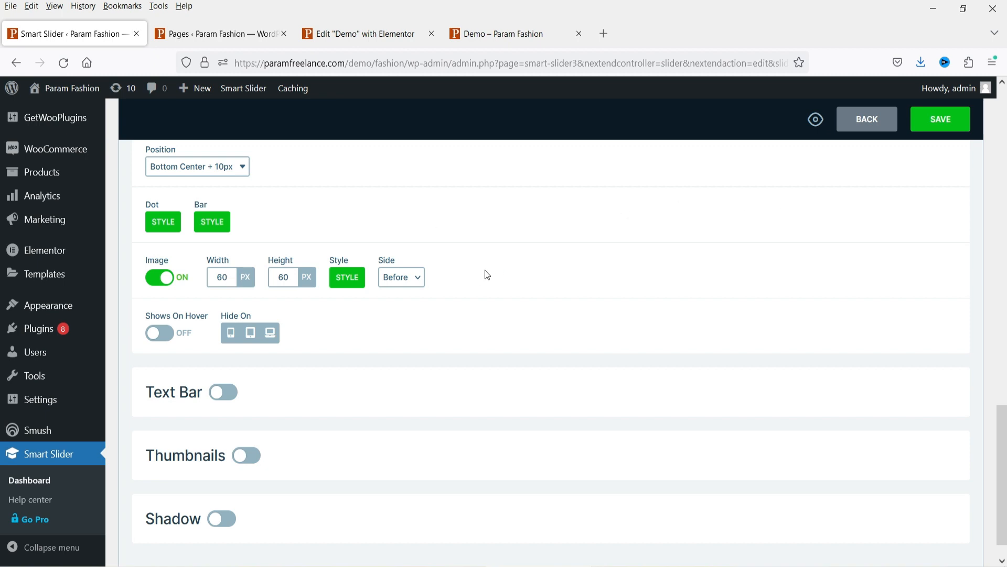
pyautogui.click(159, 333)
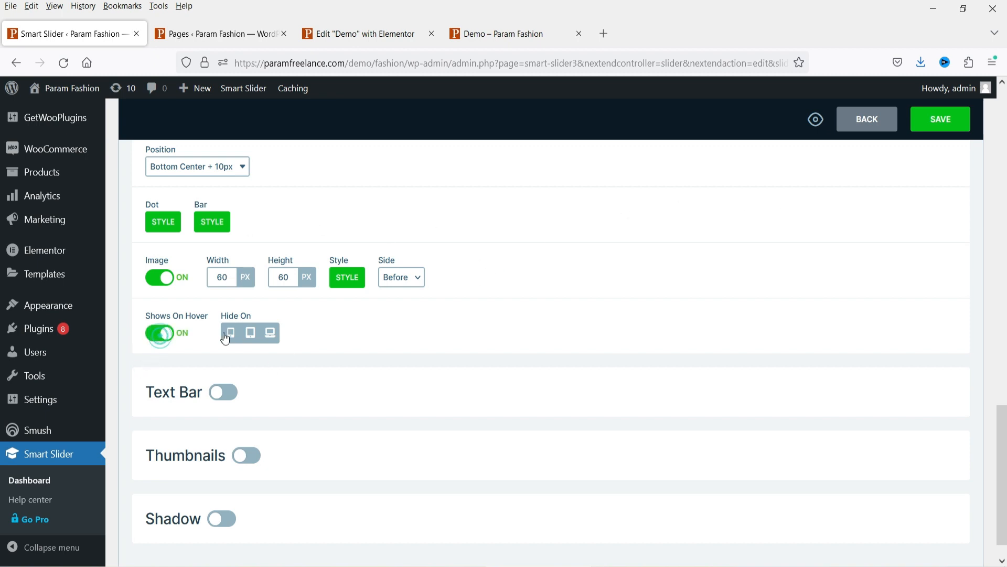
pyautogui.click(943, 128)
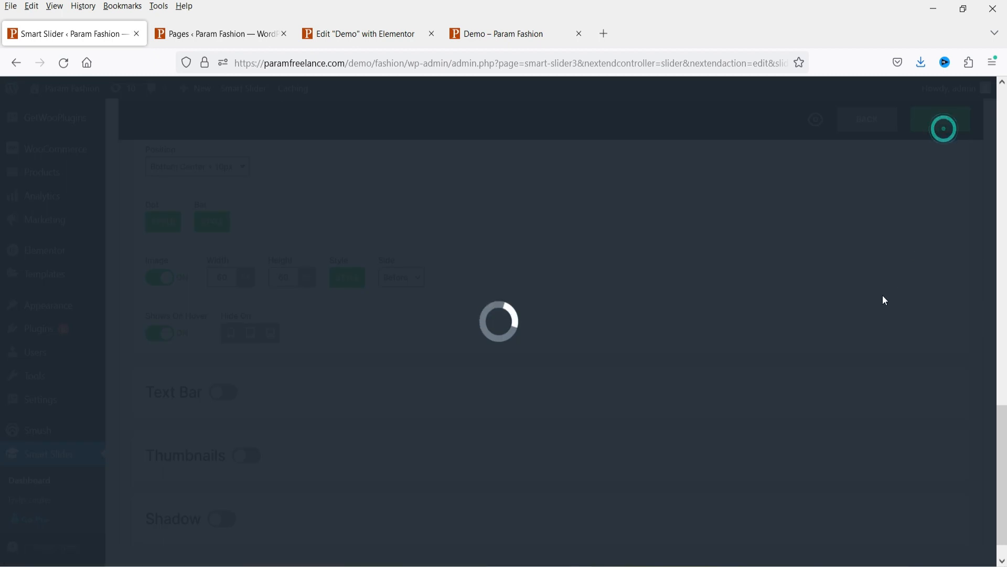
# Check the new arrows and the bullets with their image previews on the live Demo page by switching slides
pyautogui.click(494, 37)
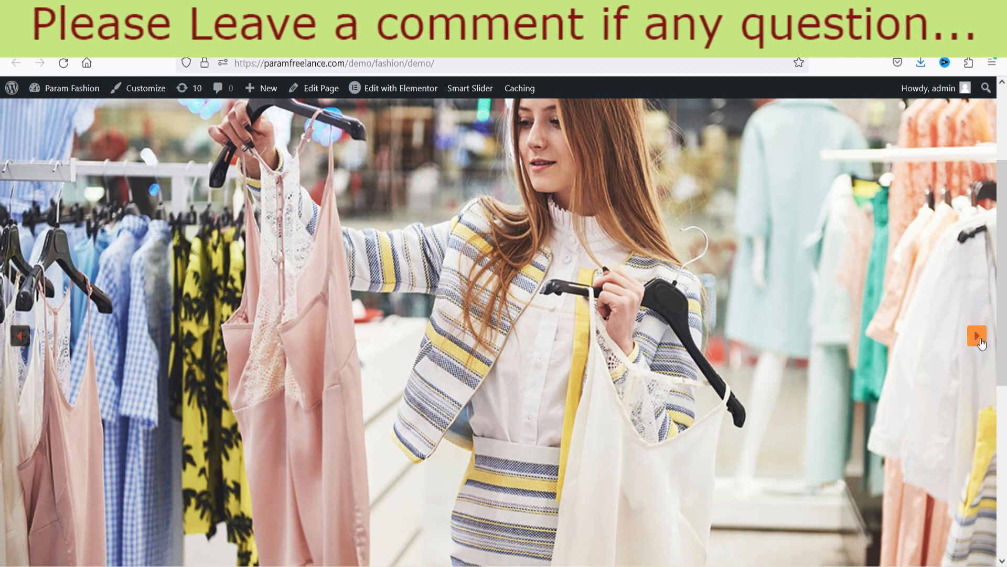
pyautogui.click(977, 336)
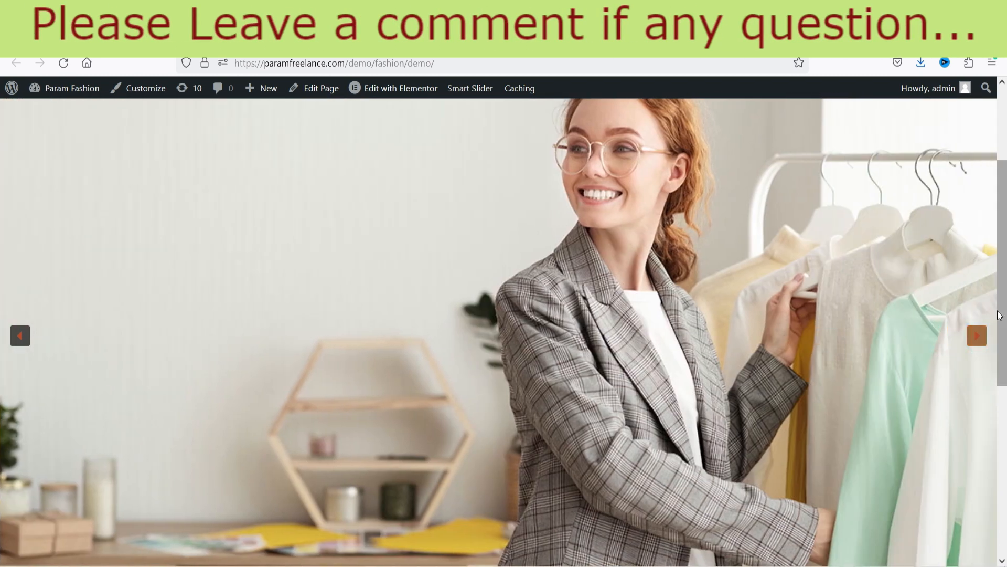
pyautogui.scroll(-4, 927, 302)
pyautogui.click(487, 379)
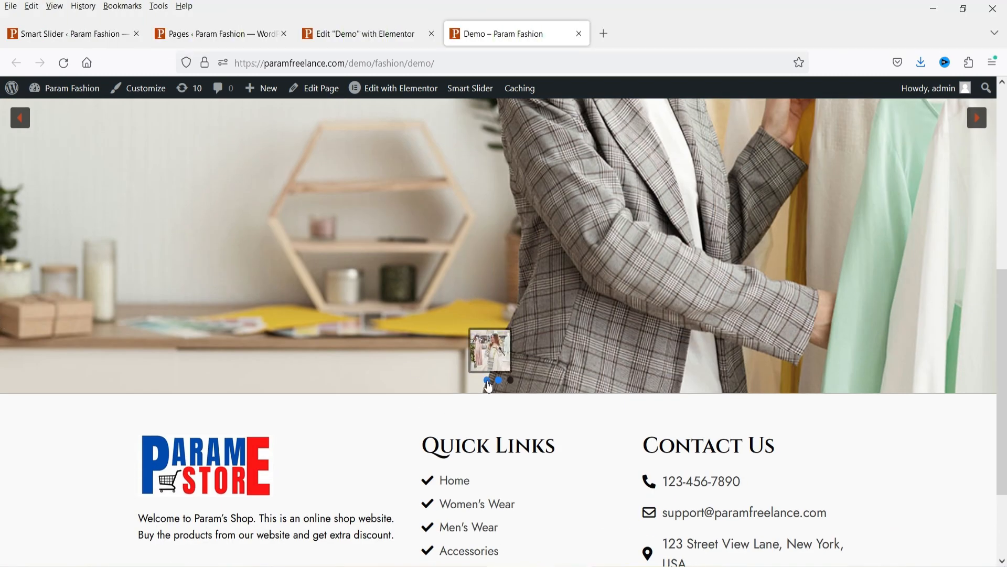
pyautogui.scroll(3, 492, 385)
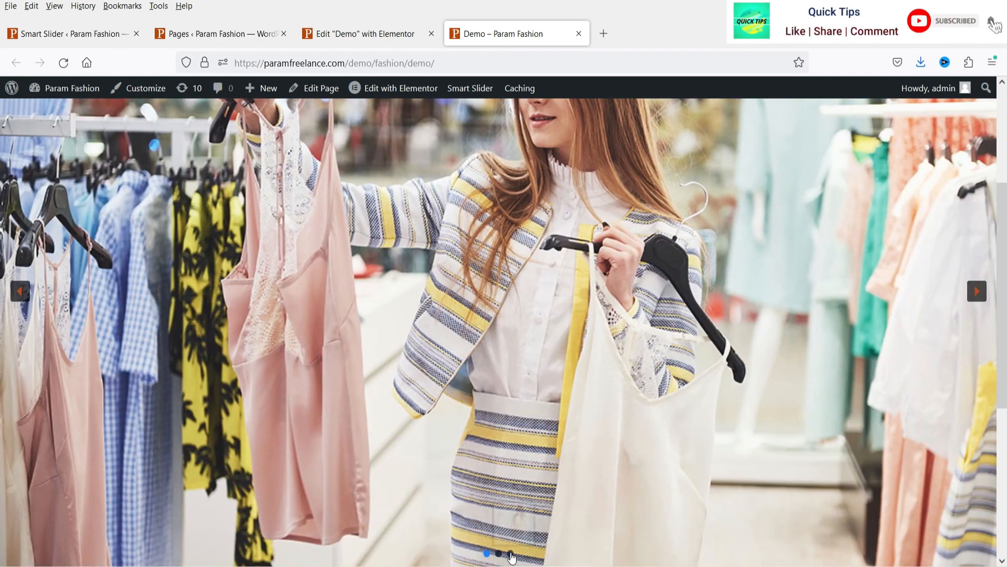
# Return to the slider settings and turn off the bullets' Image and Shows On Hover options
pyautogui.click(40, 34)
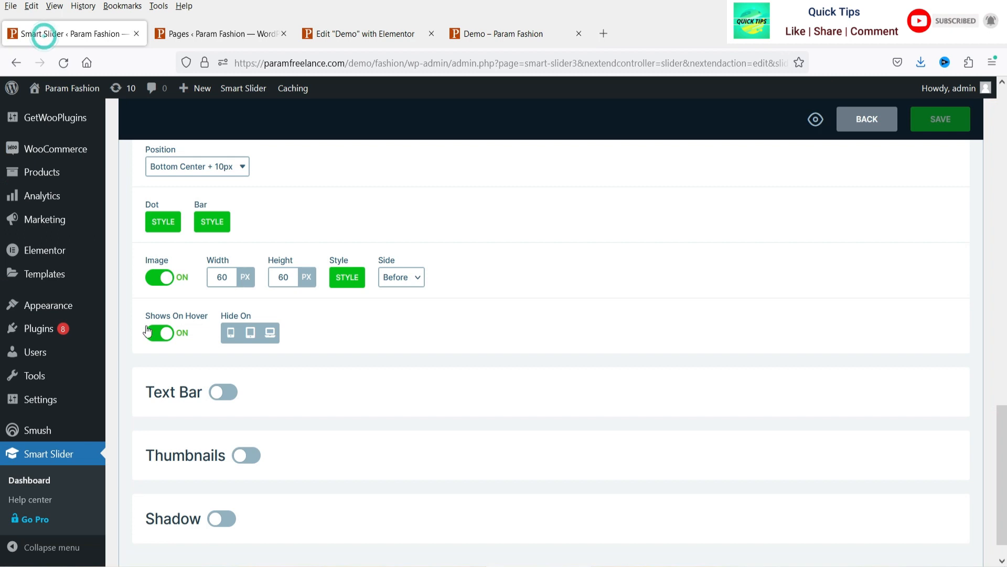
pyautogui.scroll(3, 165, 269)
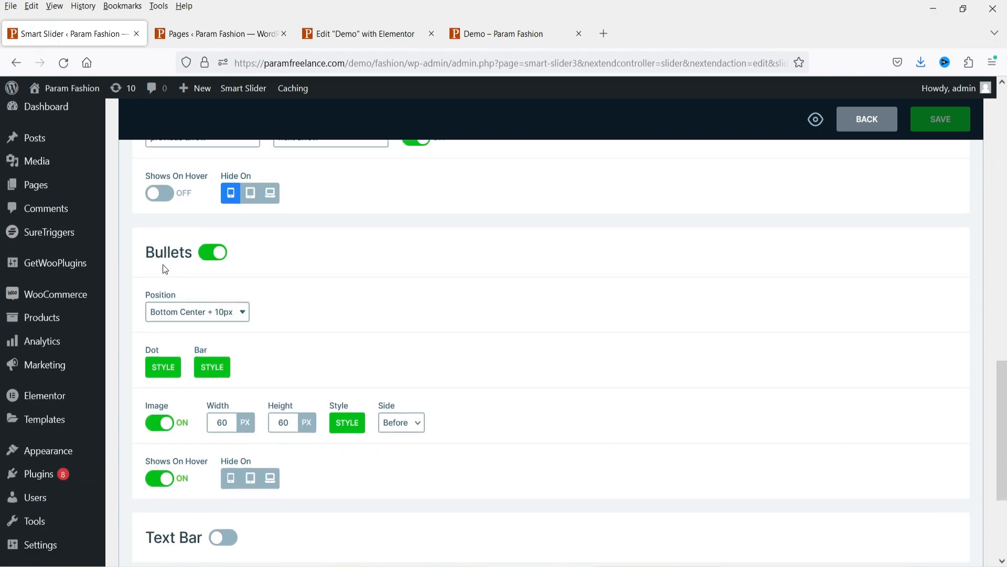
pyautogui.click(161, 424)
pyautogui.scroll(-3, 400, 349)
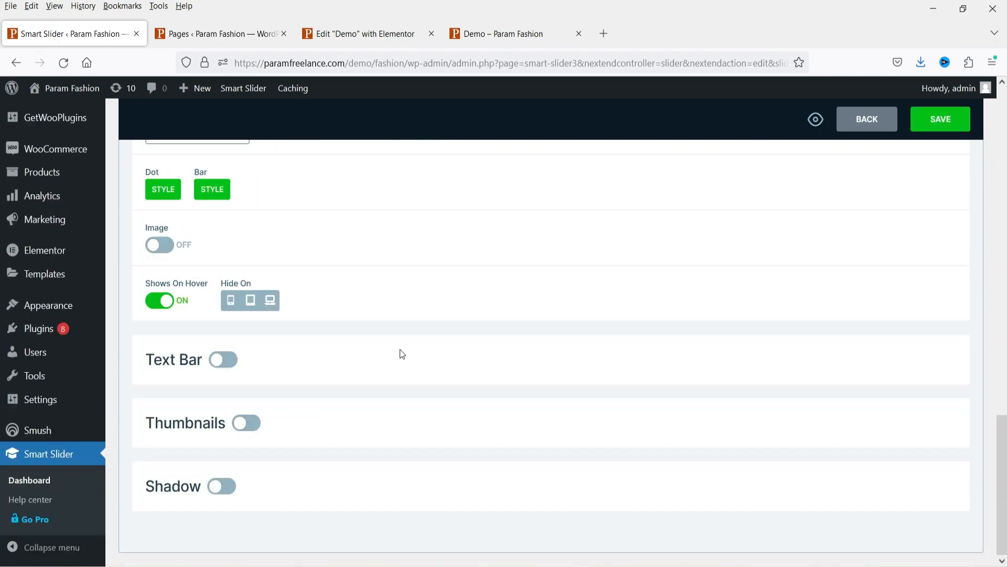
# Turn on the Text Bar control with the First Slide style and save the slider
pyautogui.click(232, 358)
pyautogui.scroll(-2, 371, 323)
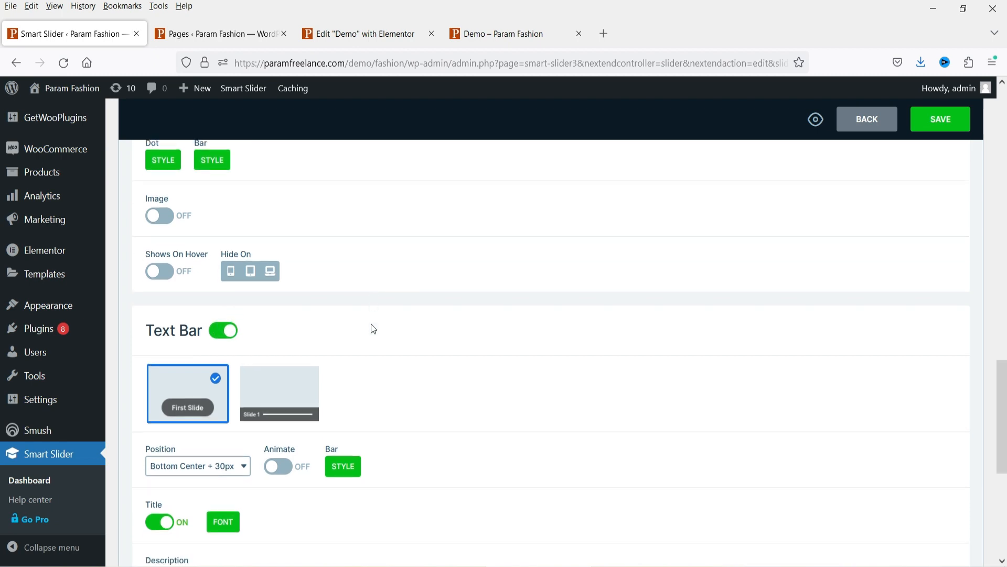
pyautogui.click(929, 123)
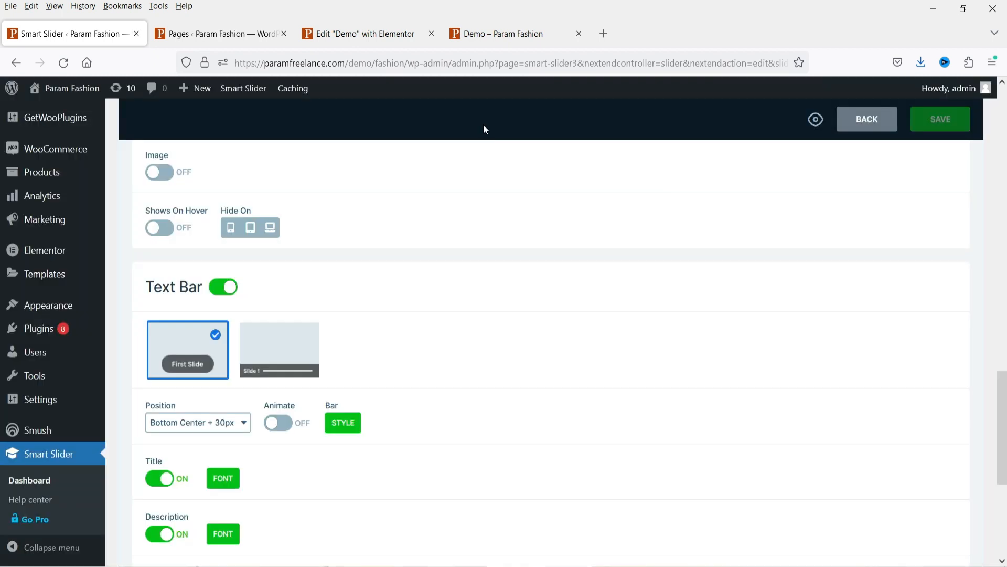
# Reload the live Demo page and go through the slides with the bullets to check the text bar
pyautogui.click(491, 36)
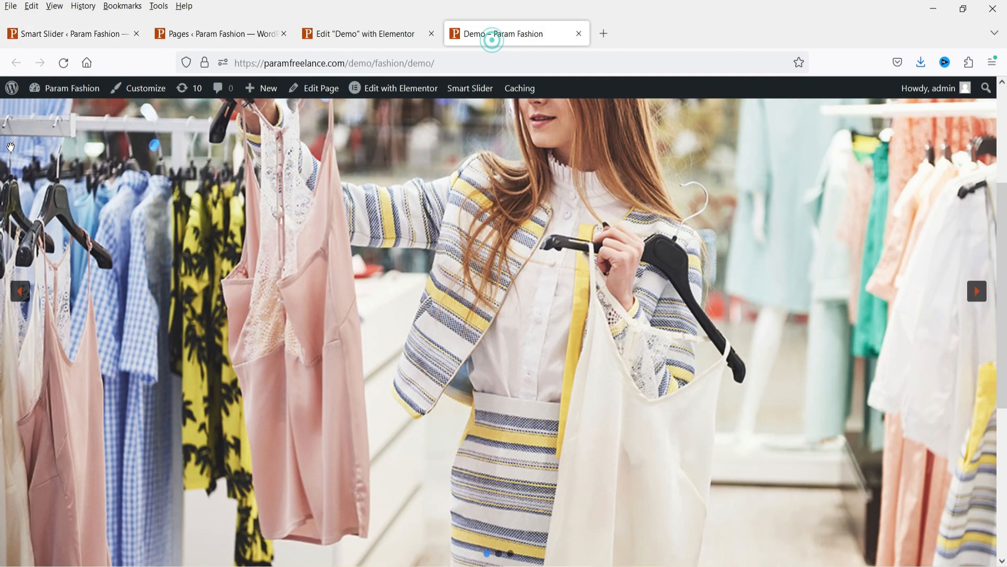
pyautogui.click(60, 58)
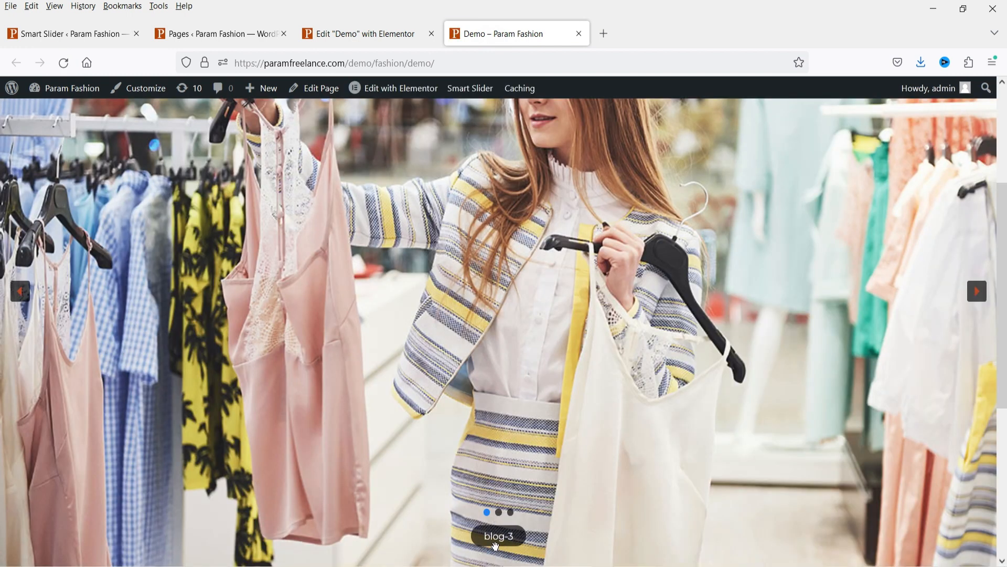
pyautogui.click(500, 513)
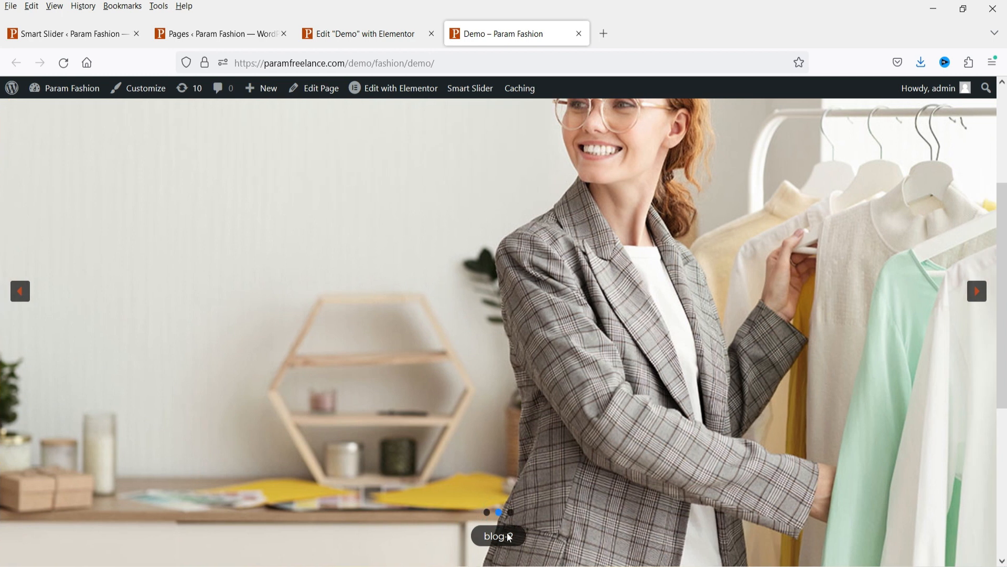
pyautogui.click(512, 512)
# Turn on Slide Count in the slider's Text Bar settings and save the slider
pyautogui.click(53, 32)
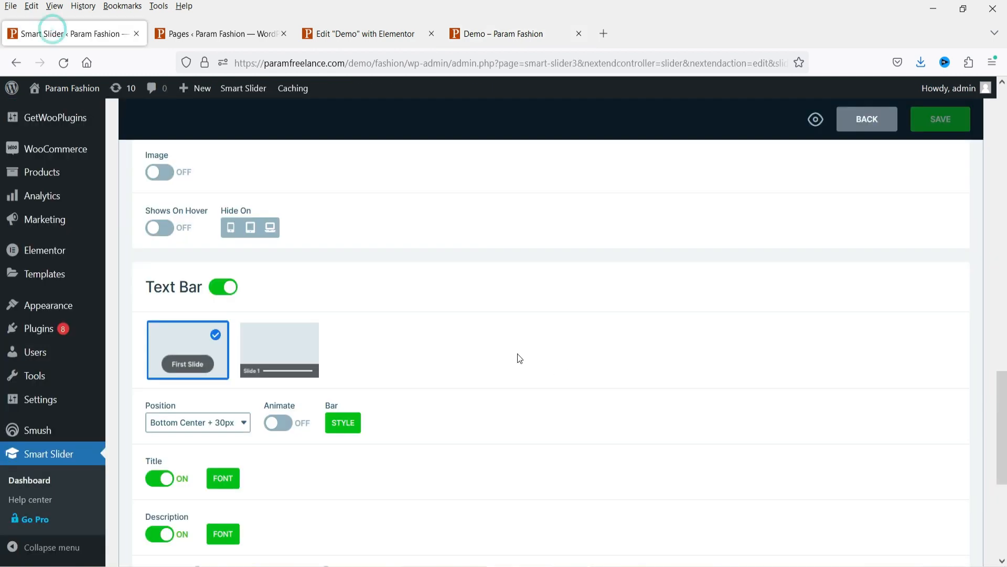
pyautogui.scroll(-4, 503, 358)
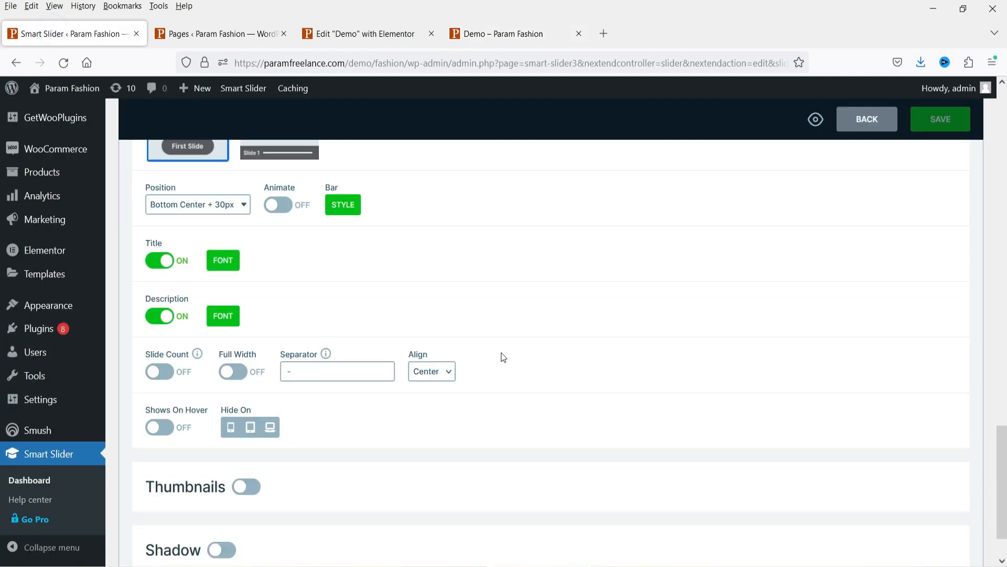
pyautogui.click(169, 376)
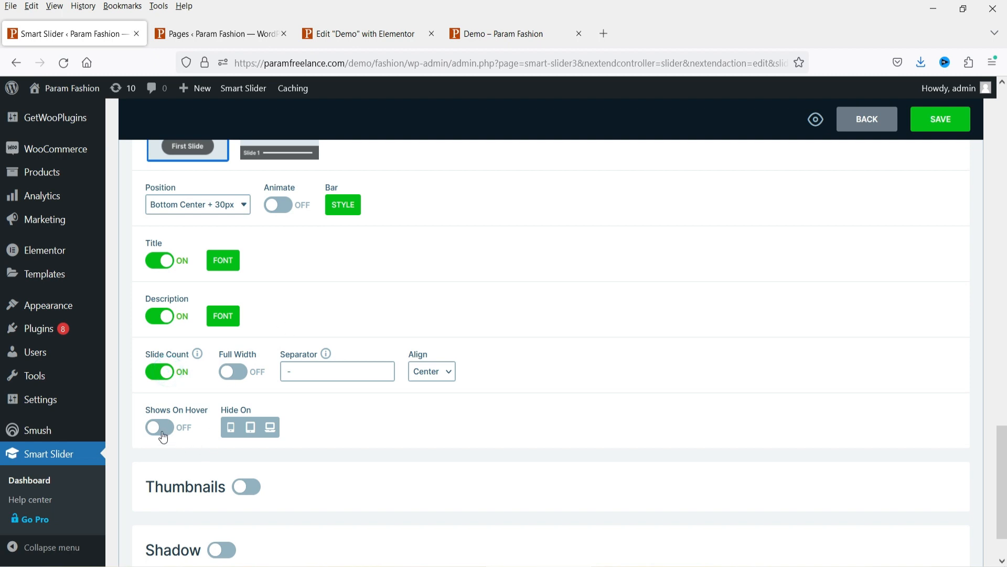
pyautogui.click(939, 120)
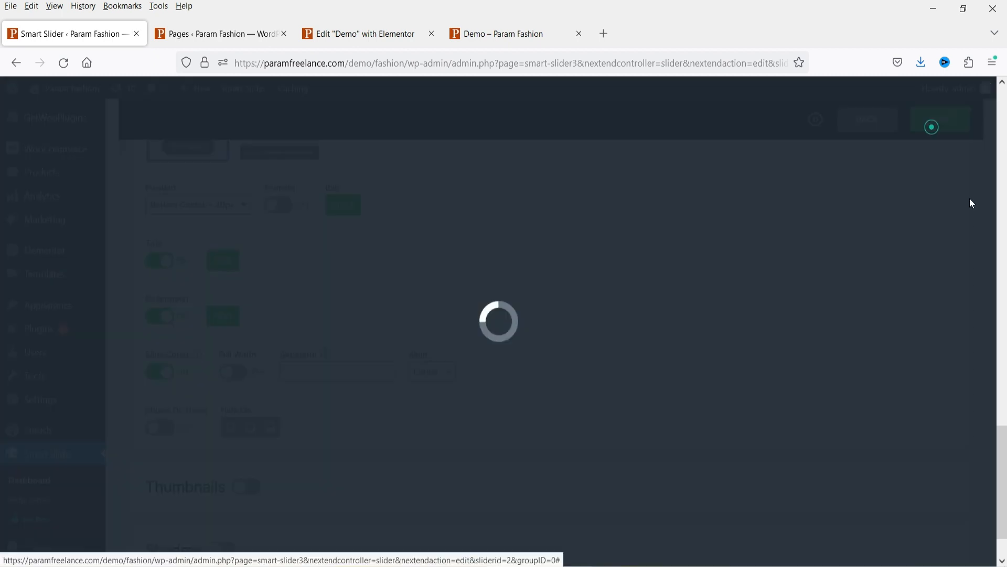
# Reload the live Demo page and go through the slides with the bullets to check the slide count
pyautogui.click(497, 34)
pyautogui.click(66, 65)
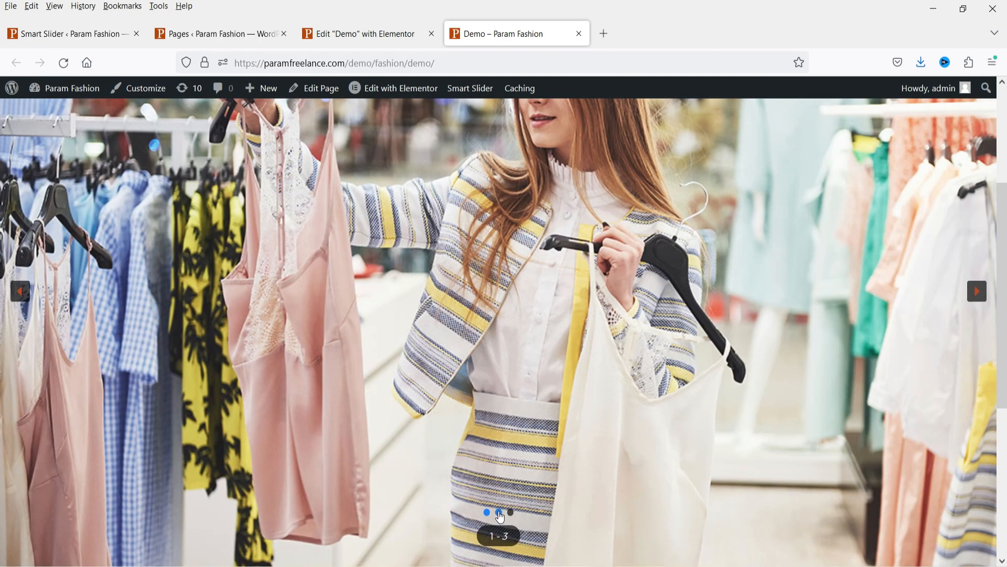
pyautogui.click(499, 514)
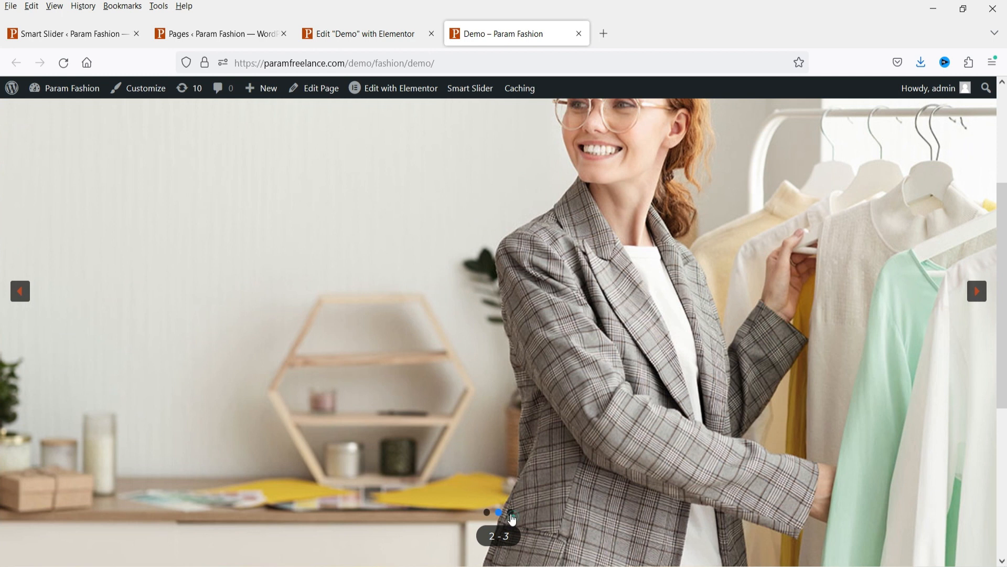
pyautogui.click(512, 514)
# Return to the slider settings, turn off the Text Bar control and turn on Thumbnails
pyautogui.click(37, 41)
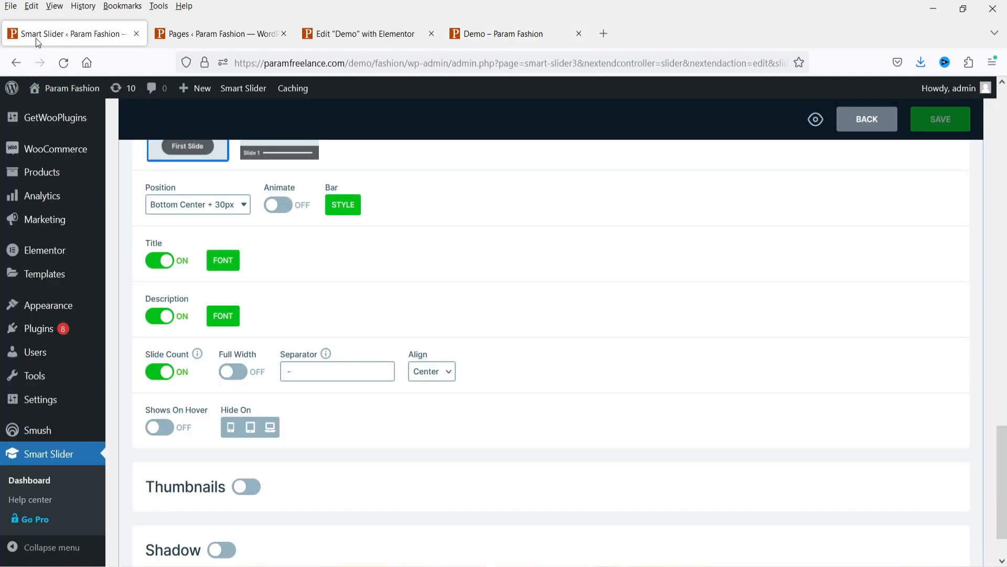
pyautogui.scroll(3, 351, 283)
pyautogui.click(222, 216)
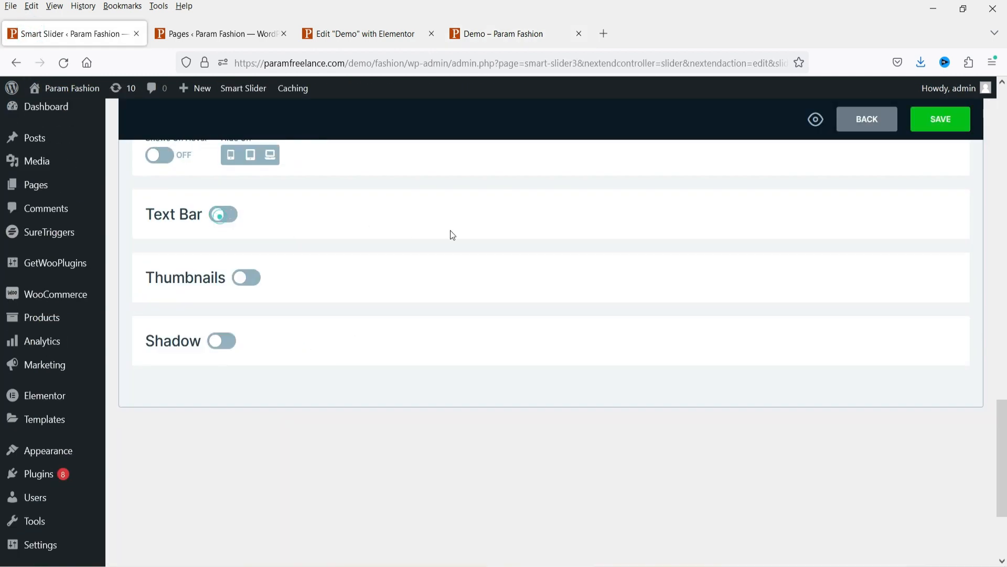
pyautogui.click(255, 277)
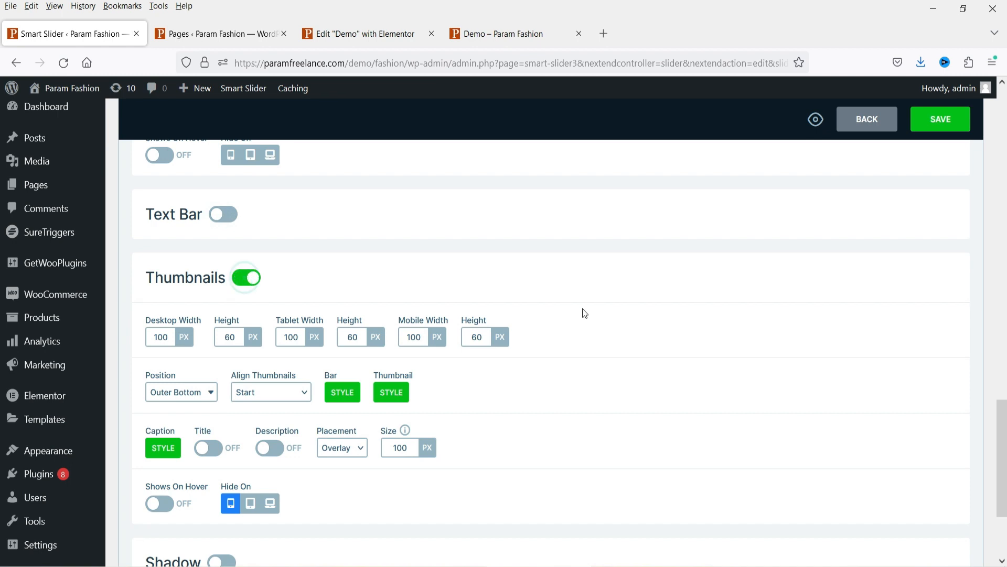
# Save the slider with Thumbnails turned on and reload the live Demo page to check the thumbnail strip
pyautogui.scroll(-3, 582, 313)
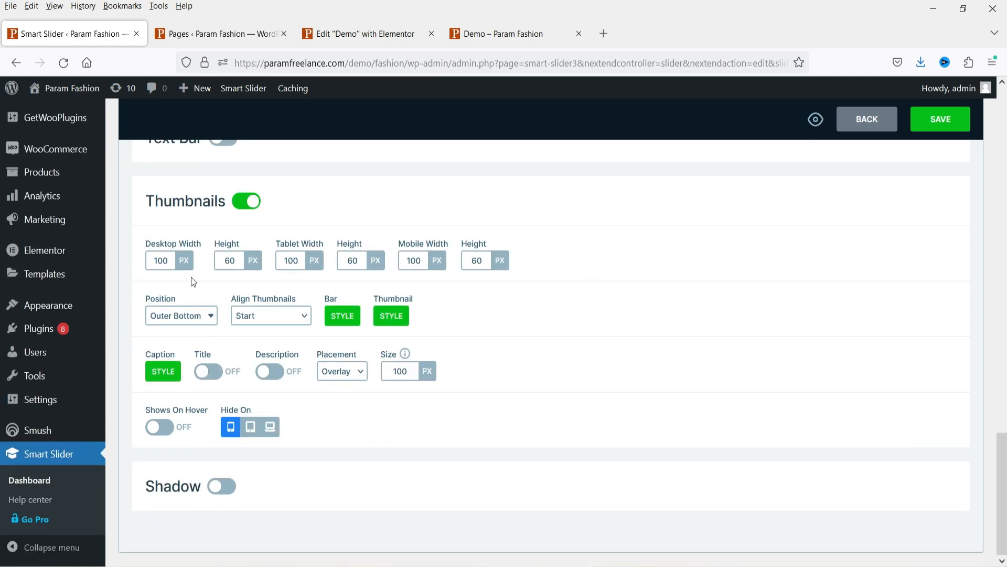
pyautogui.click(941, 119)
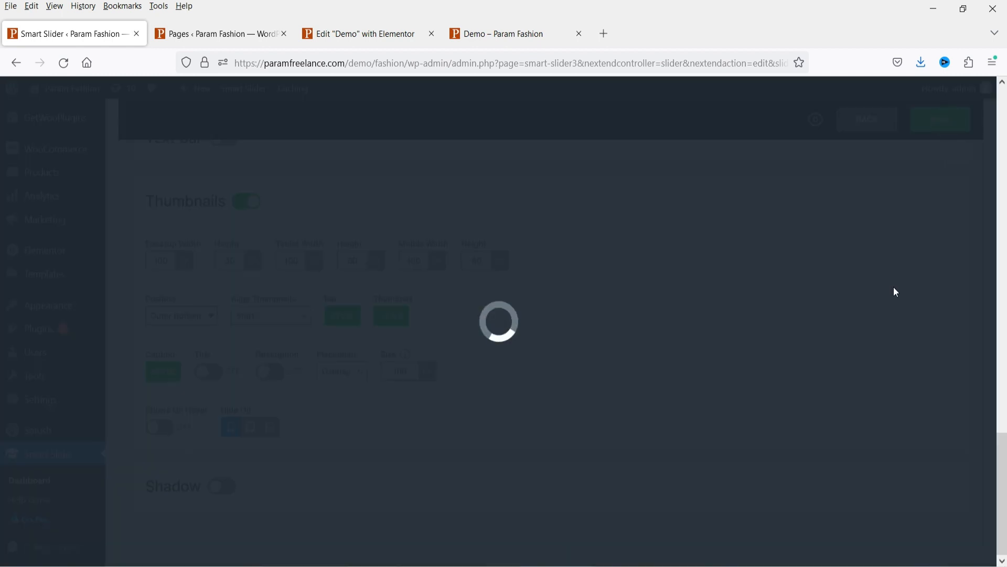
pyautogui.click(505, 33)
pyautogui.click(64, 63)
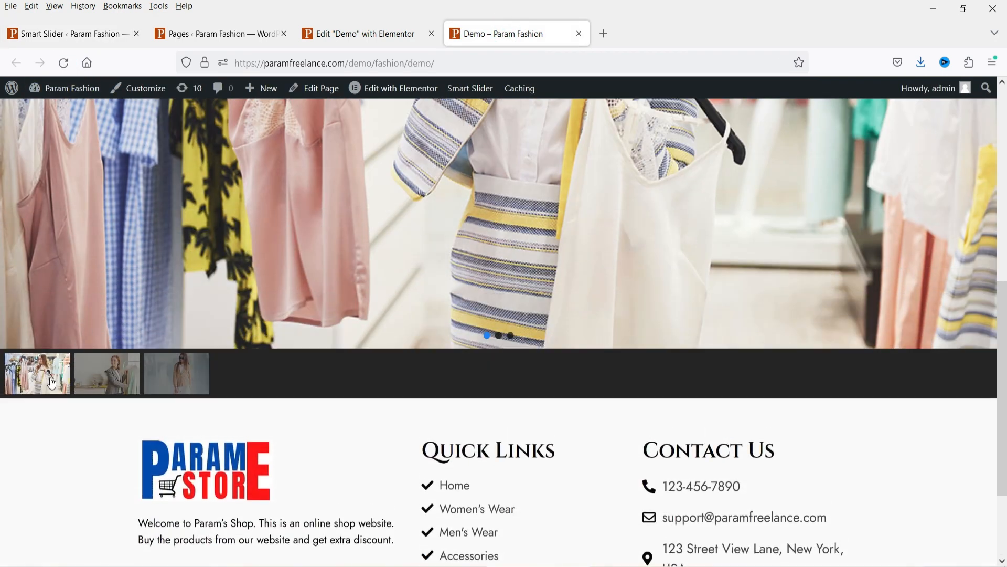
pyautogui.scroll(4, 350, 326)
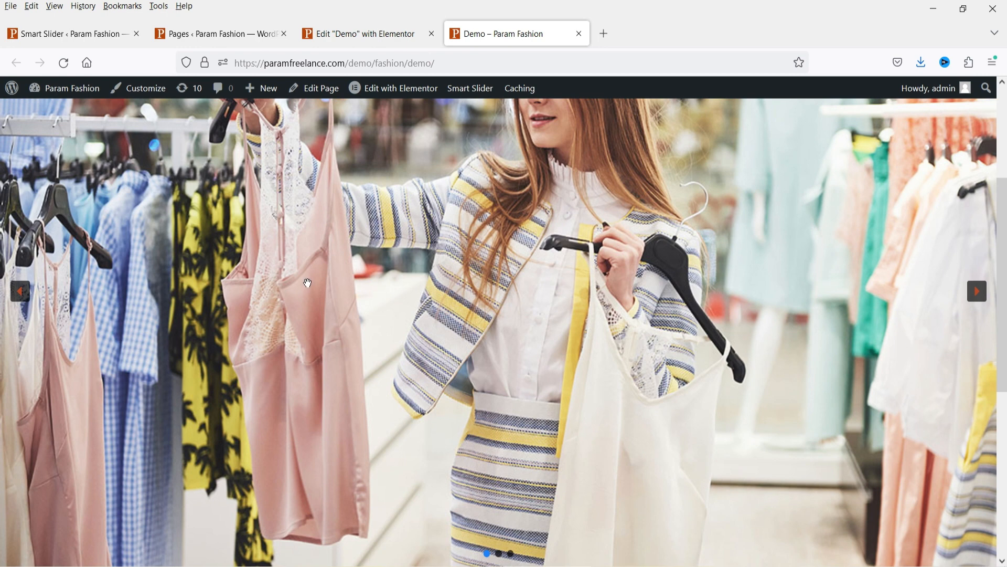
pyautogui.scroll(2, 308, 284)
# Return to the slider settings, set Main Animation to Vertical in the Animations settings and save the slider
pyautogui.scroll(-6, 299, 284)
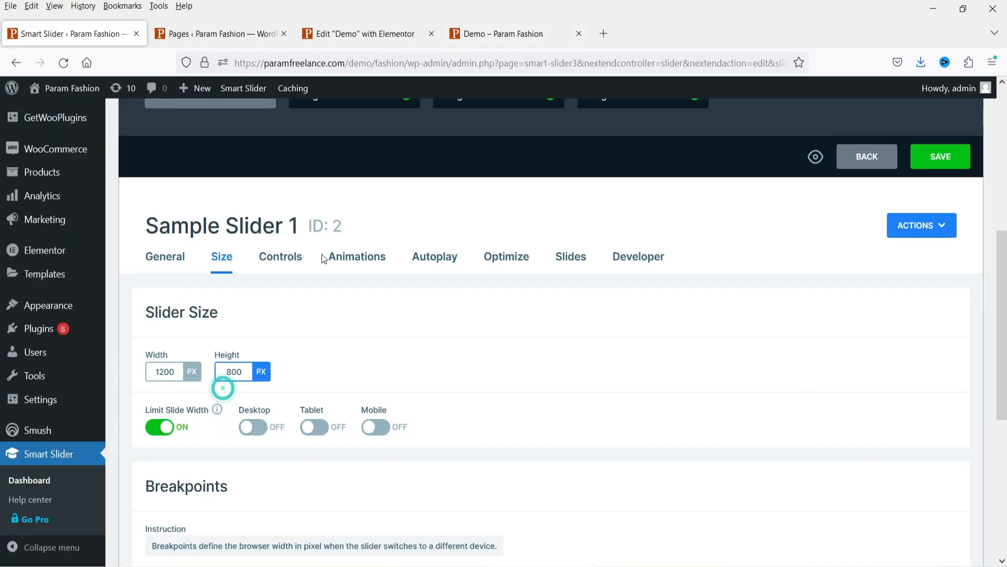
pyautogui.click(341, 256)
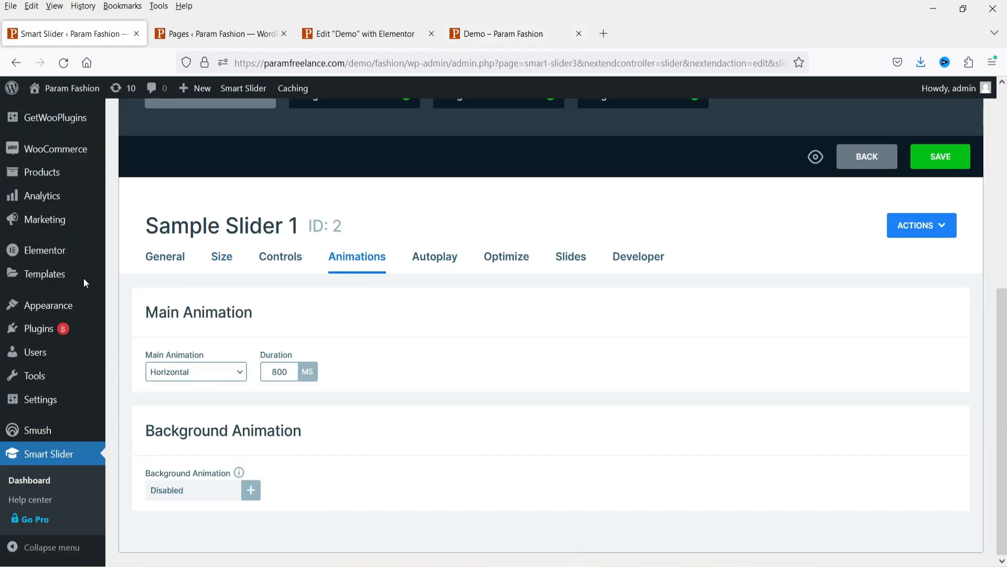
pyautogui.click(187, 370)
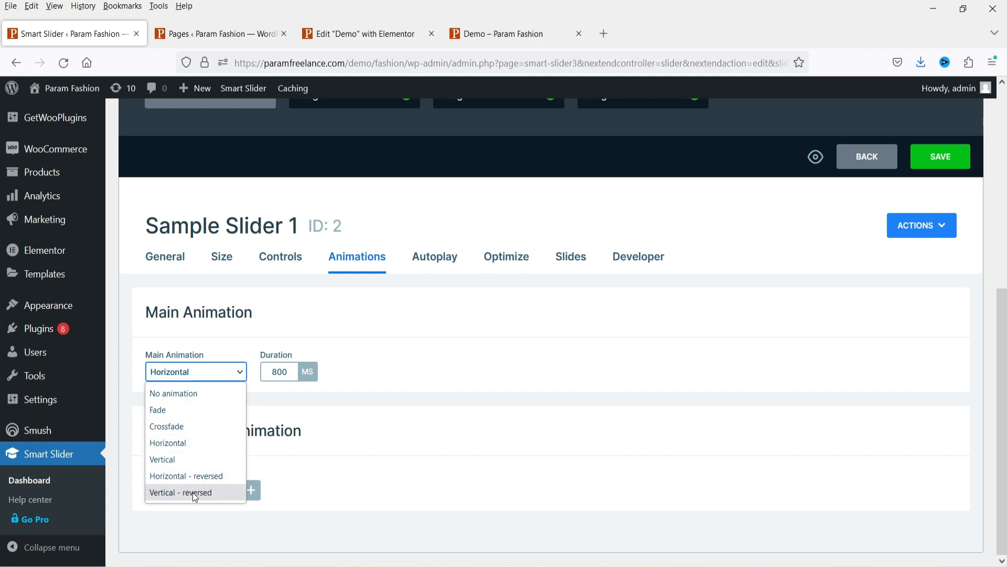
pyautogui.click(214, 464)
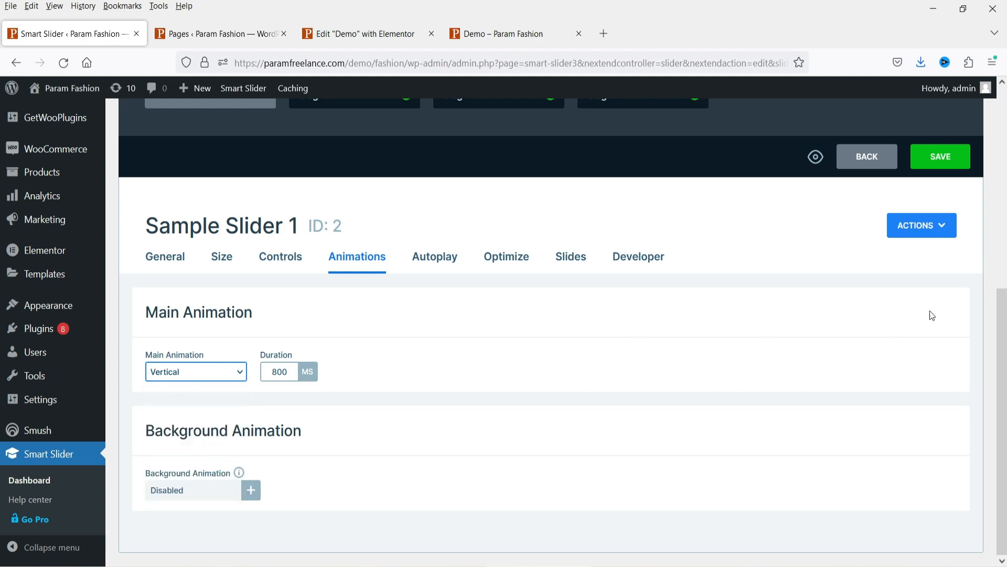
pyautogui.click(935, 157)
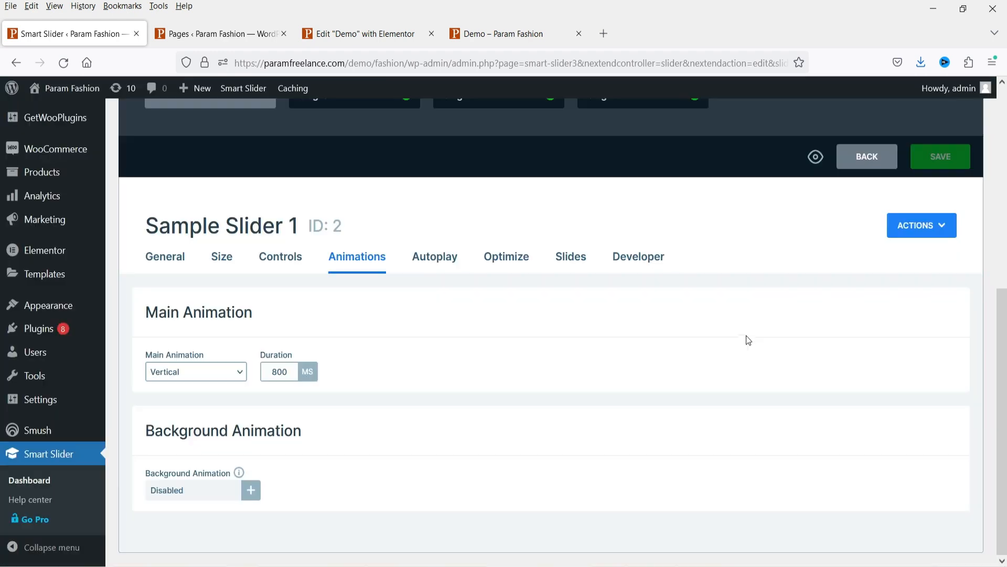
# Reload the live Demo page and go through the slides with the next arrow to check the vertical animation
pyautogui.click(506, 33)
pyautogui.press('F5')
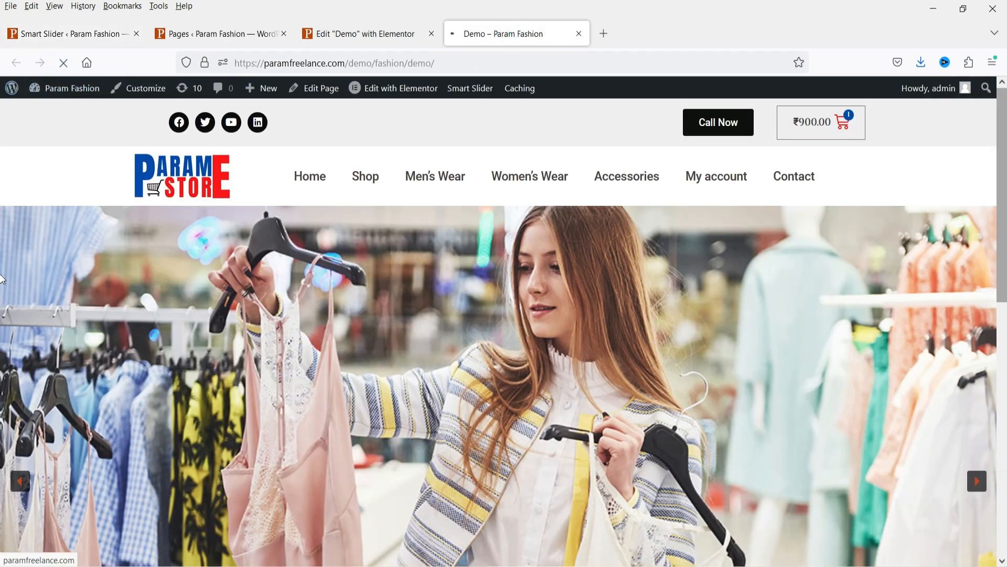
pyautogui.click(976, 479)
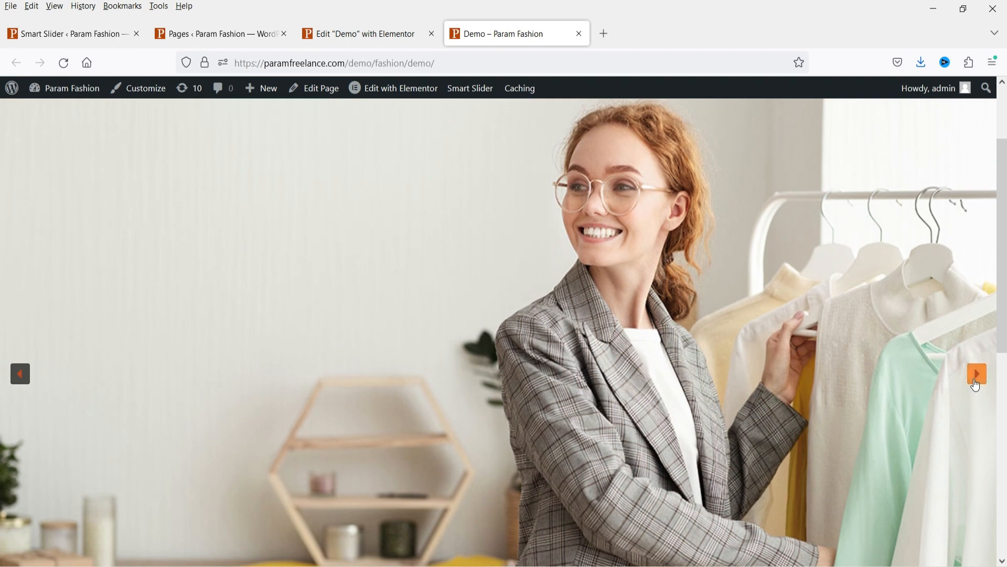
pyautogui.click(975, 376)
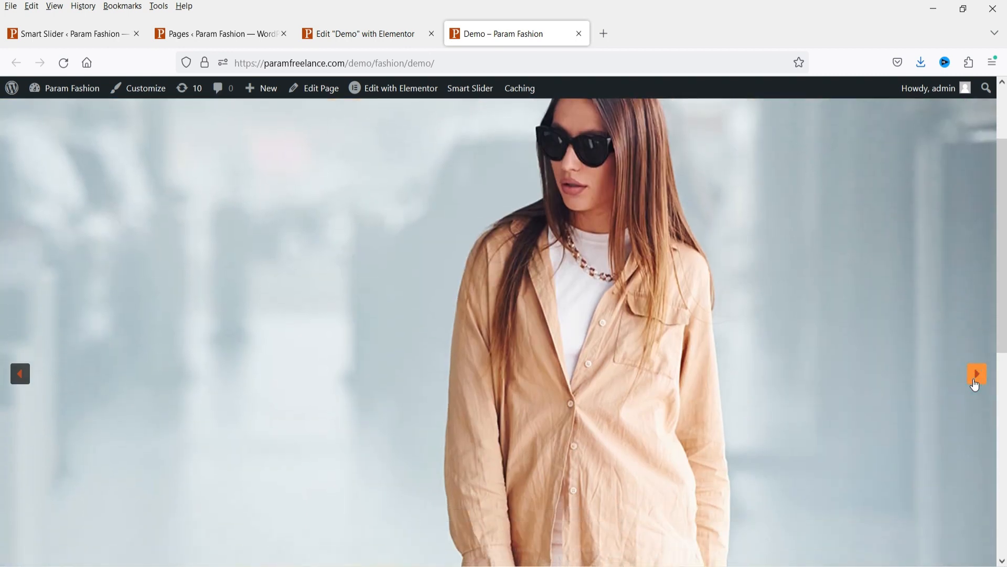
pyautogui.click(975, 383)
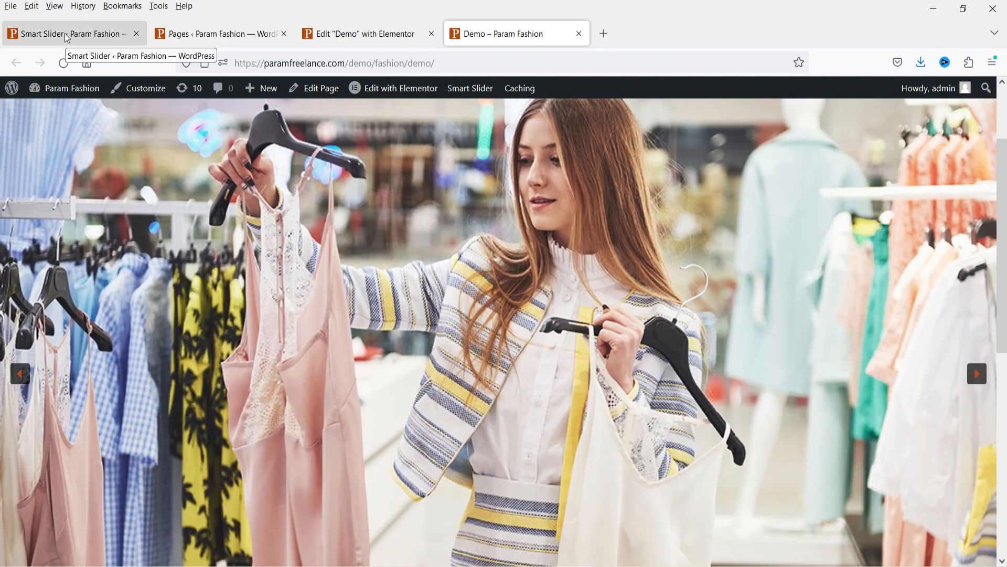
# Return to the slider settings, set the Main Animation to Crossfade and save the slider
pyautogui.click(64, 33)
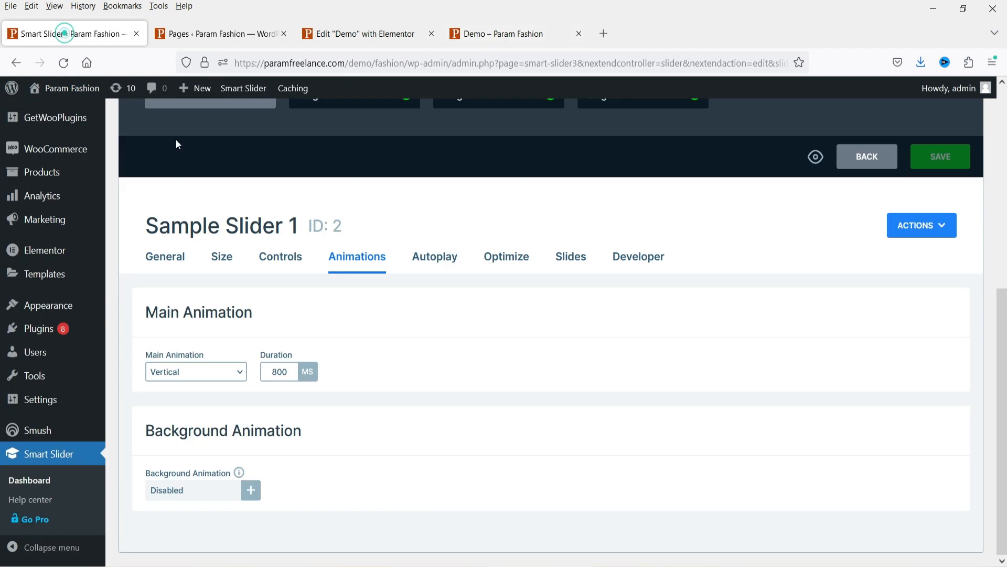
pyautogui.click(160, 373)
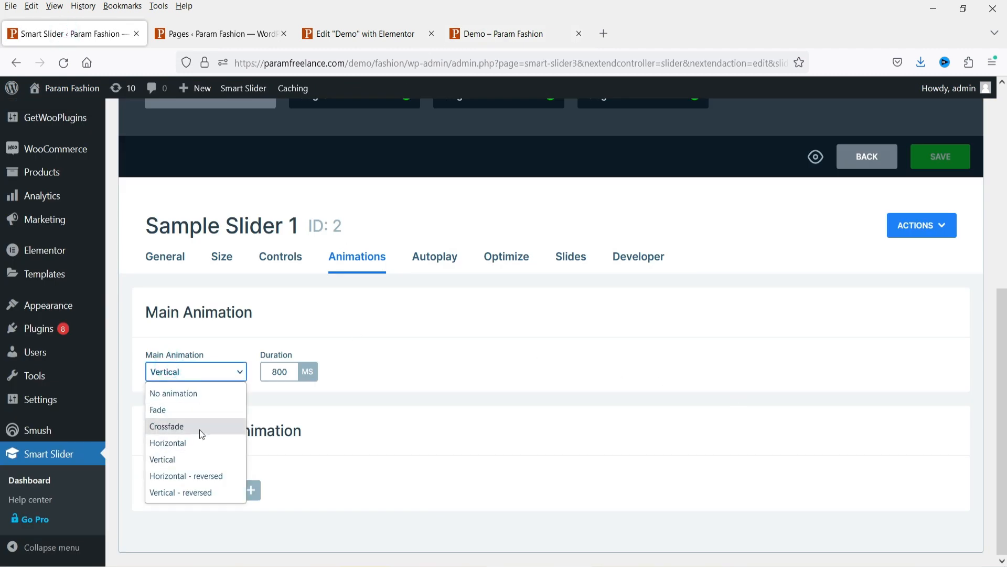
pyautogui.click(201, 432)
pyautogui.click(936, 155)
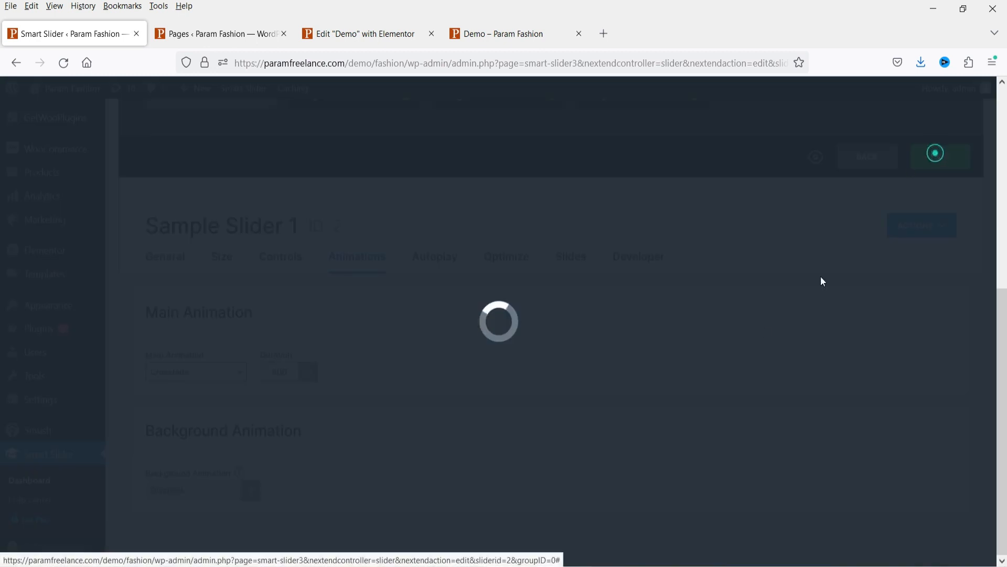
# Reload the live Demo page and go through the slides with the next arrow to check the crossfade animation
pyautogui.click(501, 34)
pyautogui.click(64, 63)
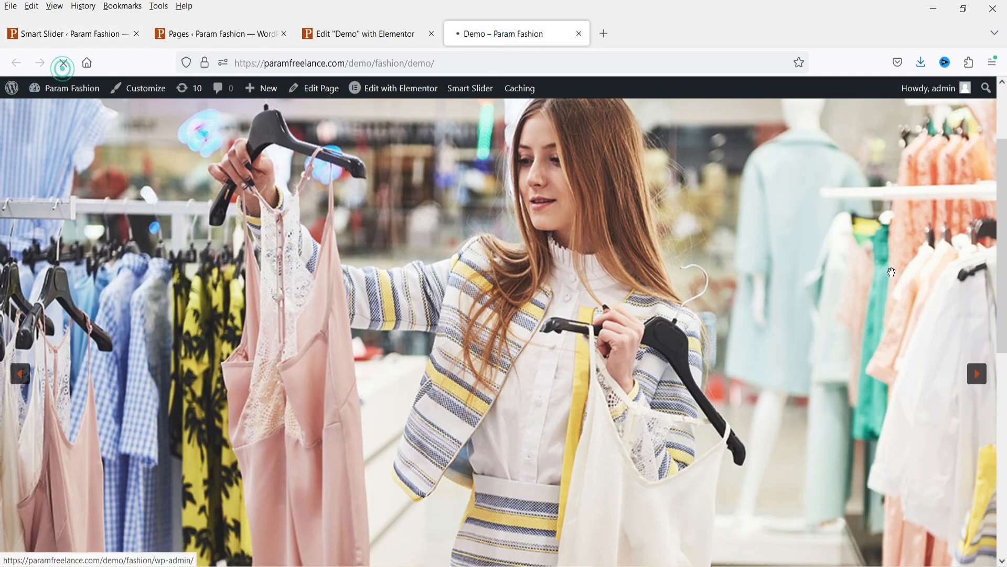
pyautogui.click(980, 378)
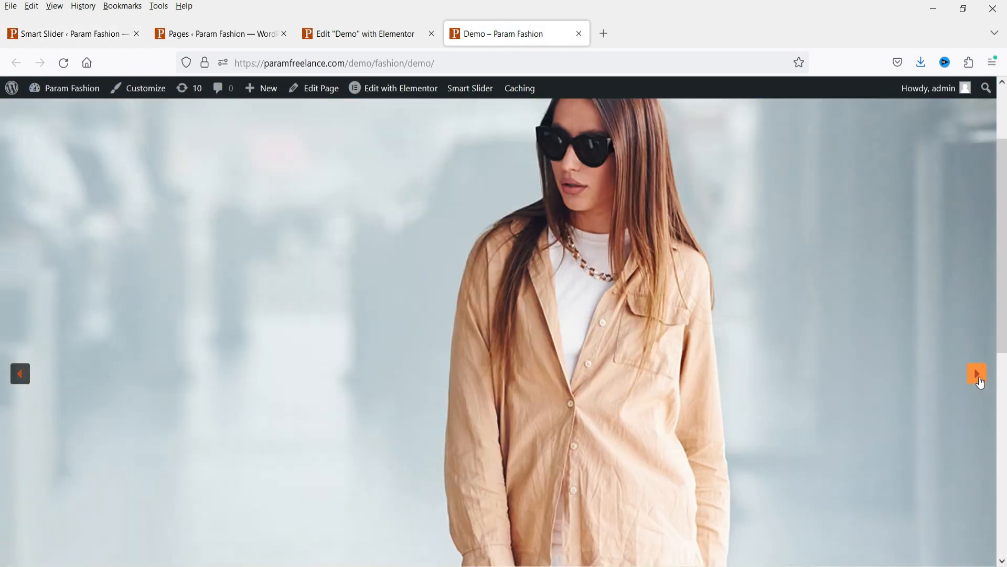
pyautogui.click(980, 383)
# Return to the slider settings, set the Main Animation back to Horizontal and save the slider
pyautogui.click(48, 36)
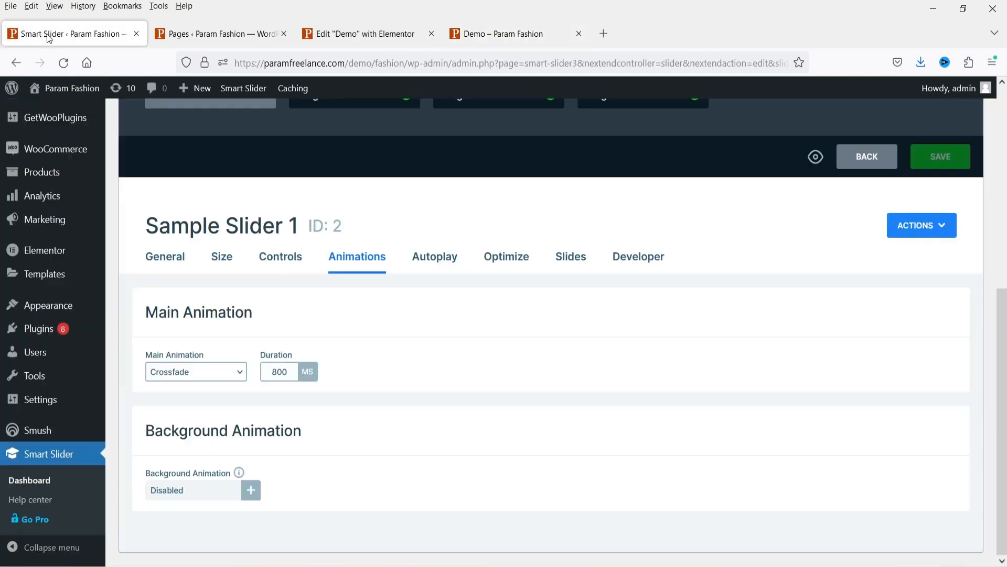
pyautogui.click(220, 372)
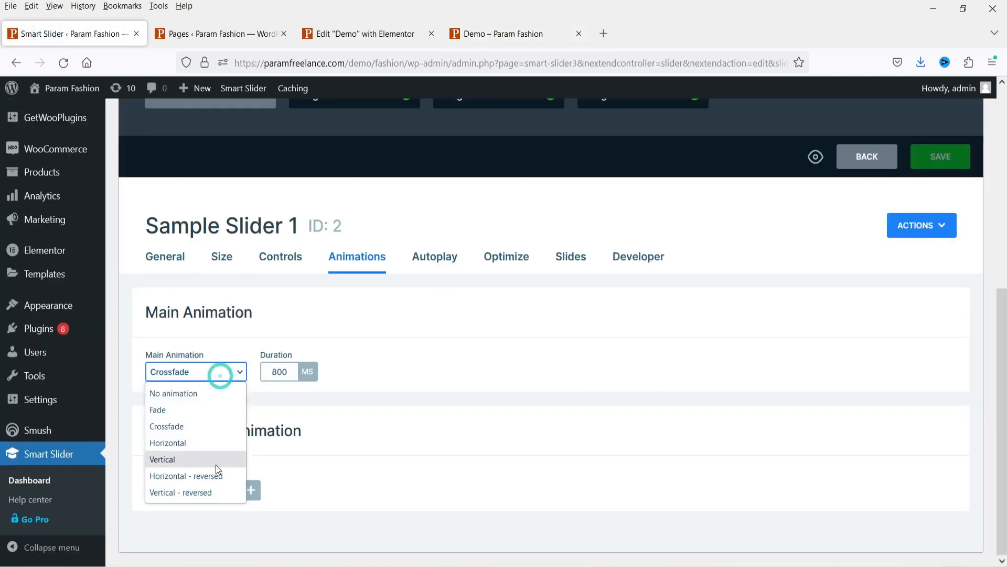
pyautogui.click(212, 442)
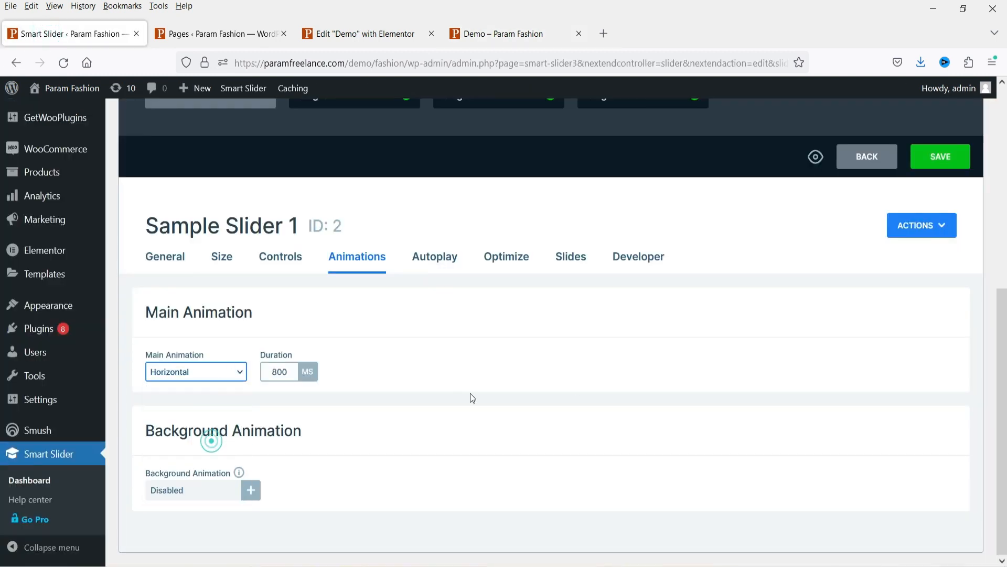
pyautogui.click(940, 156)
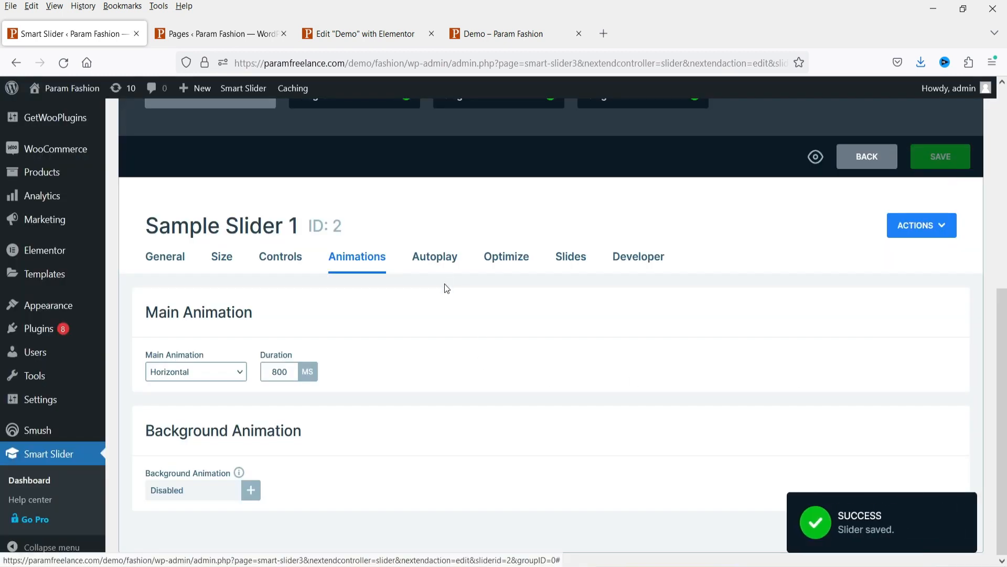
# Turn on Autoplay in the slider's Autoplay settings, keeping the default slide duration and resume options
pyautogui.click(449, 272)
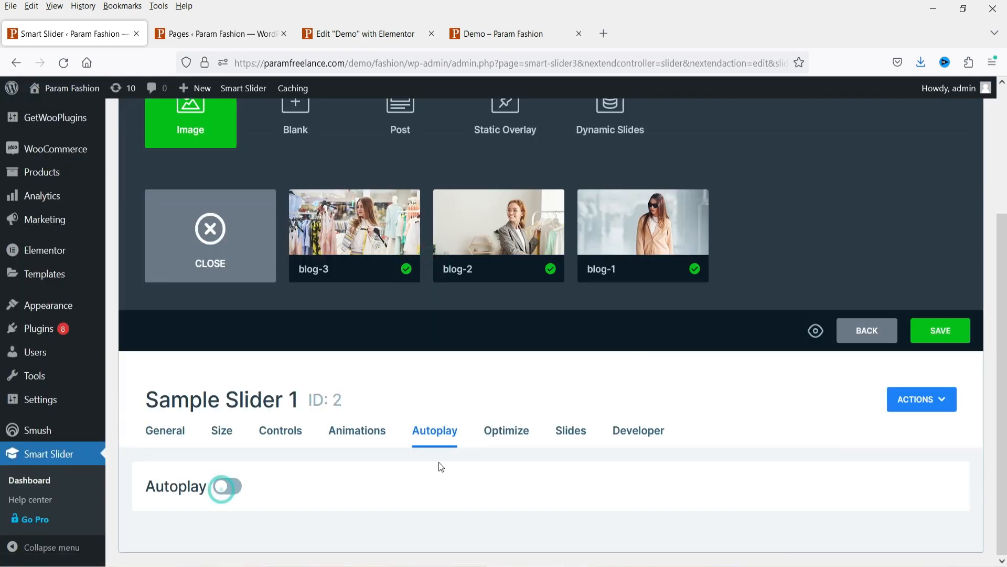
pyautogui.click(221, 496)
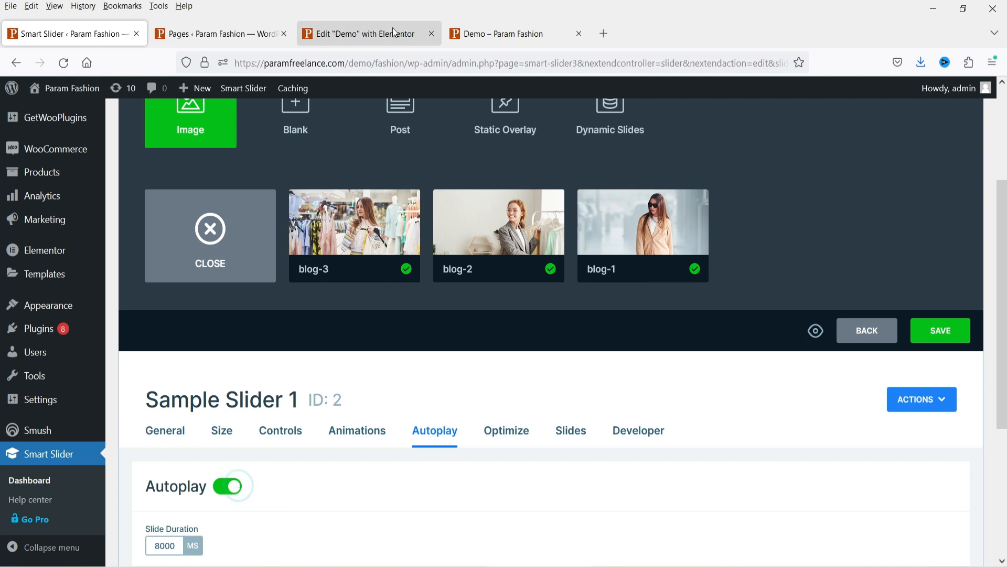
pyautogui.scroll(-4, 461, 194)
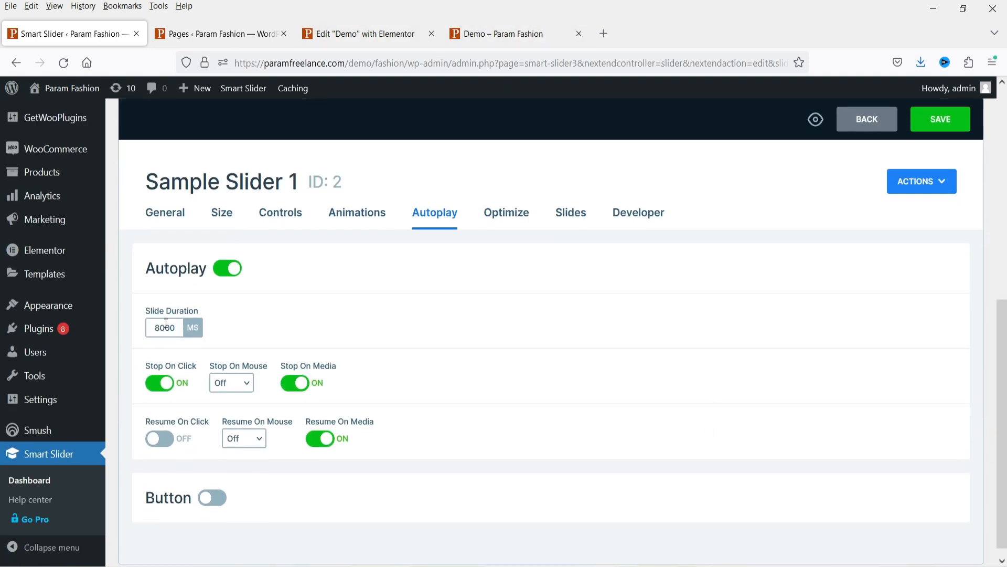
pyautogui.click(161, 322)
pyautogui.click(357, 321)
pyautogui.click(165, 444)
pyautogui.click(172, 451)
# Turn on the Button control in the Autoplay settings and save the slider
pyautogui.scroll(-1, 618, 339)
pyautogui.click(213, 492)
pyautogui.scroll(-3, 501, 381)
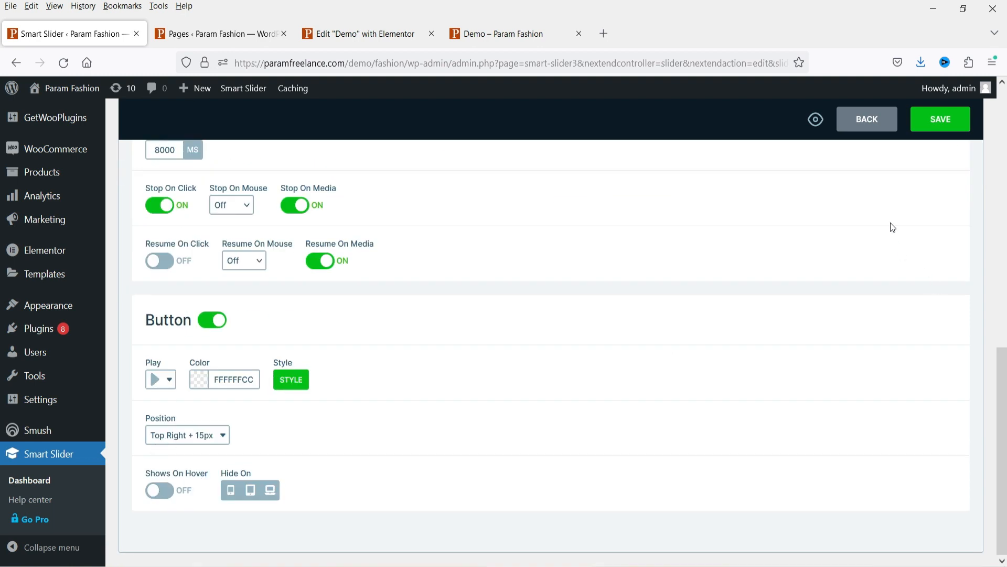
pyautogui.click(964, 125)
# Reload the live Demo page to check autoplay and its play/pause button, advancing the slides with the next arrow
pyautogui.click(523, 38)
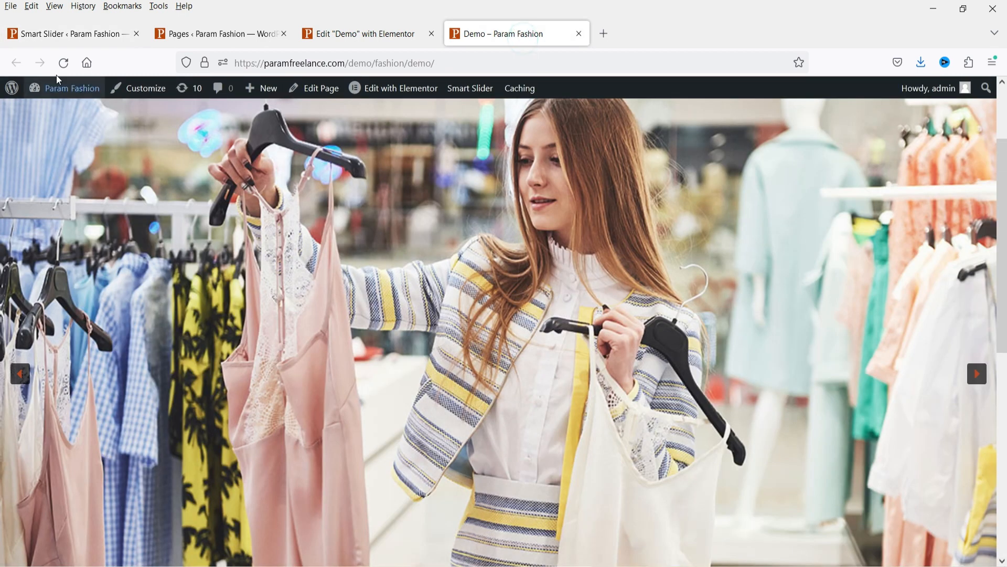
pyautogui.click(64, 62)
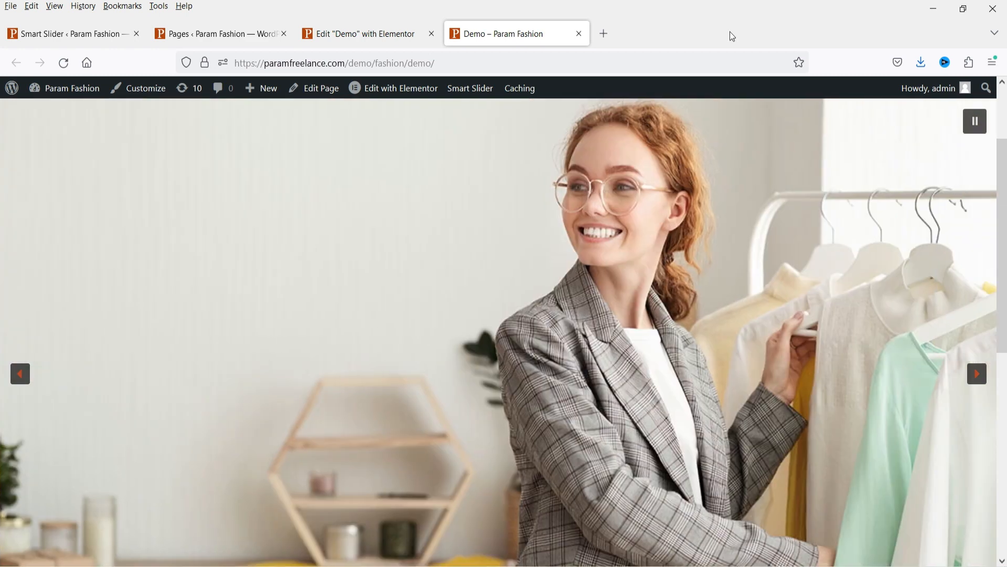
pyautogui.click(976, 374)
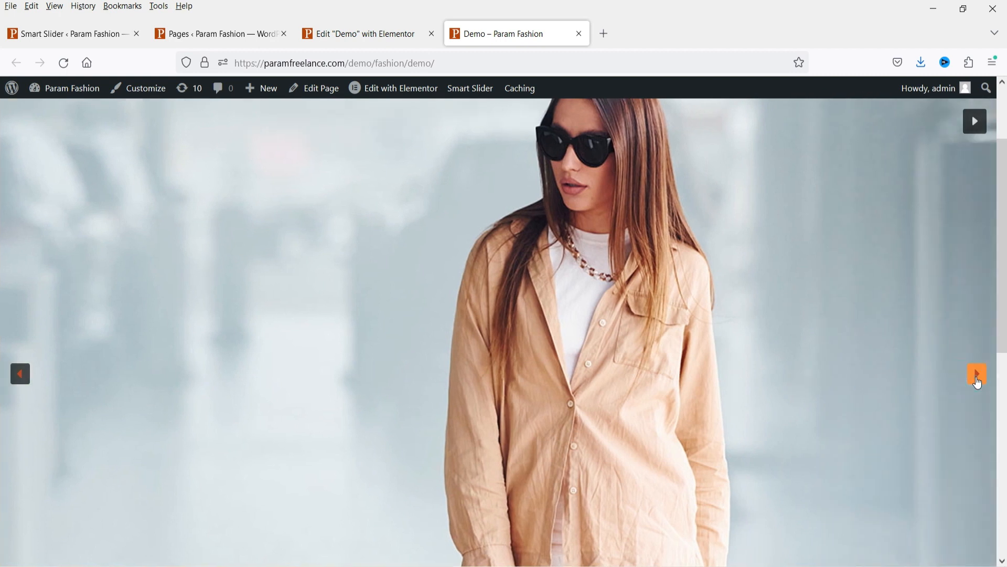
pyautogui.click(977, 376)
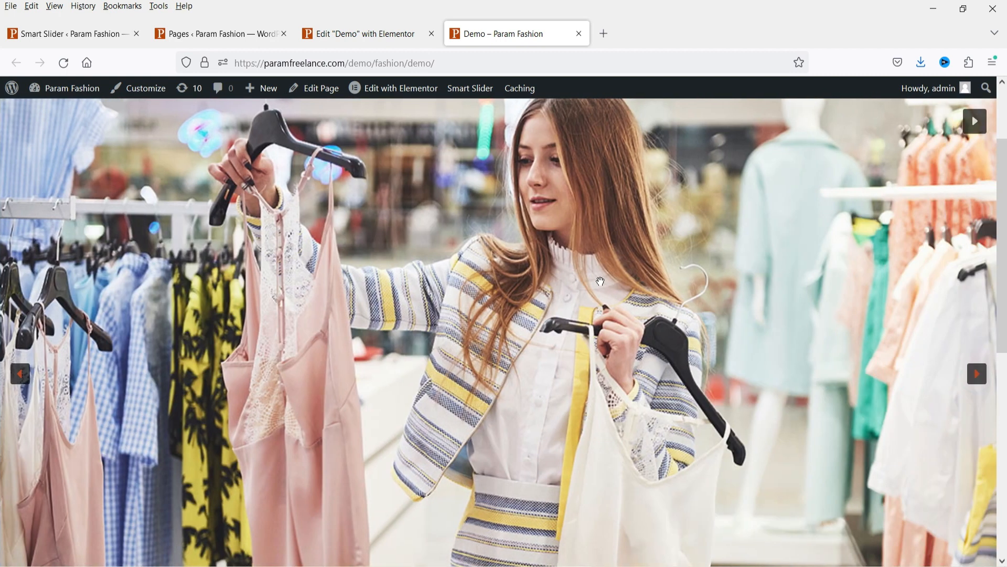
# Return to the slider settings and review the Optimize settings, including the Loading Type options
pyautogui.click(49, 35)
pyautogui.scroll(5, 492, 338)
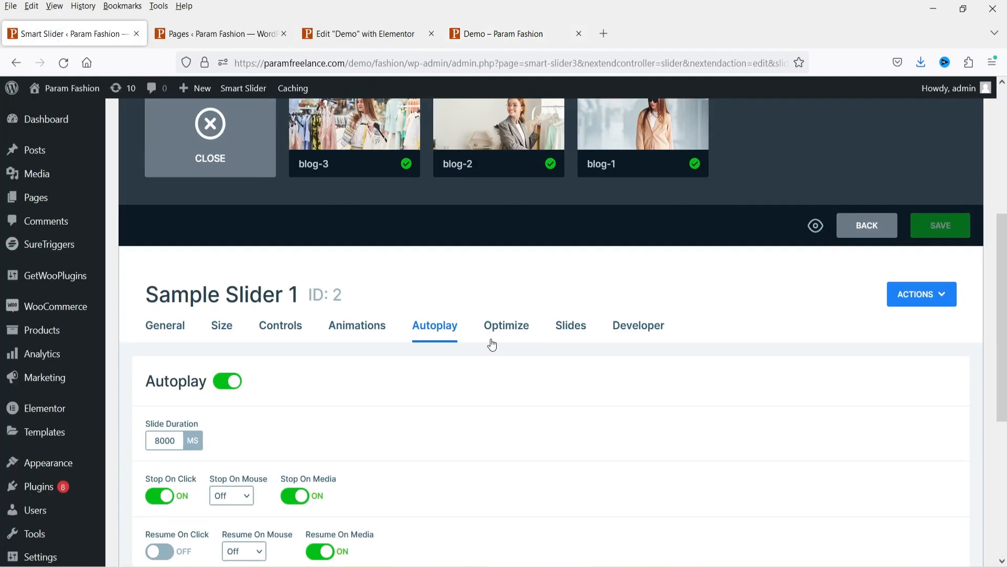
pyautogui.click(512, 329)
pyautogui.scroll(-3, 585, 342)
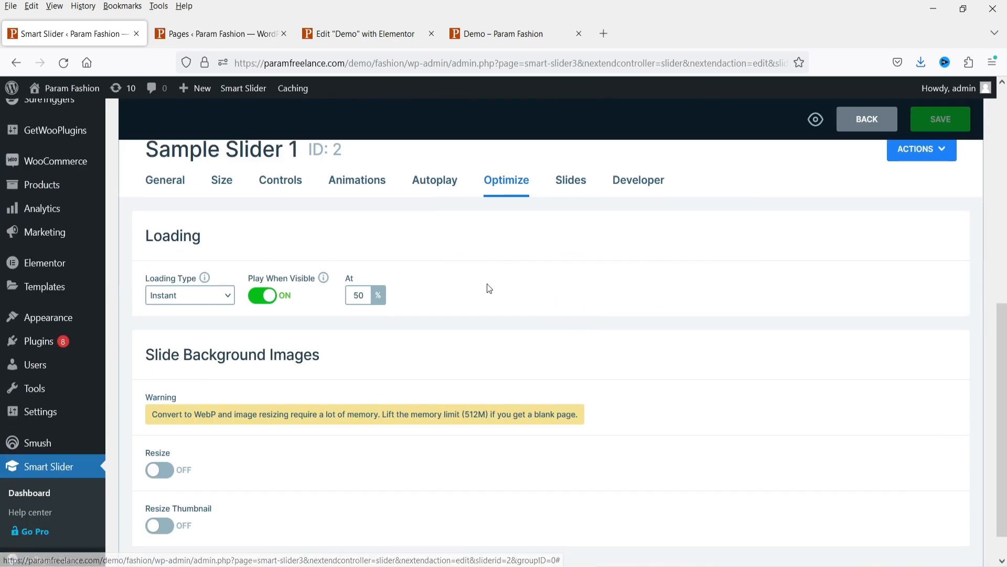
pyautogui.click(199, 295)
pyautogui.click(201, 296)
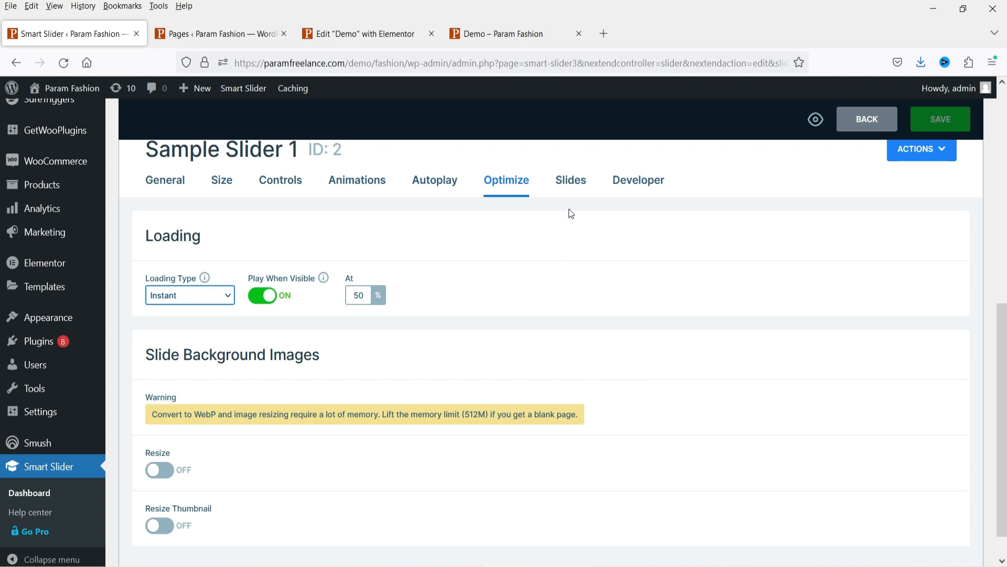
# Review the slider's Slides settings, including the background image fill options, and the Developer settings, then return to the General settings
pyautogui.click(571, 180)
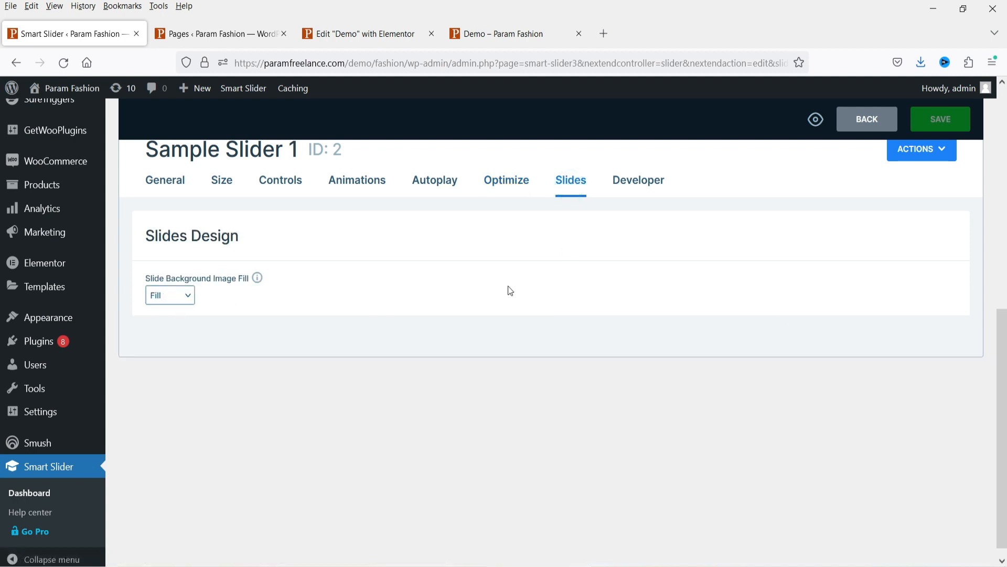
pyautogui.click(190, 299)
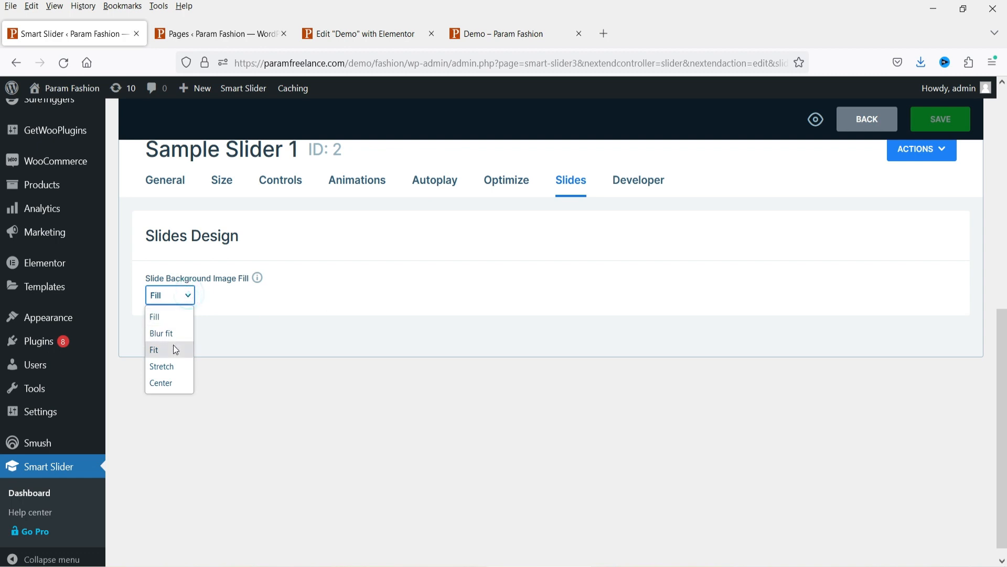
pyautogui.click(656, 178)
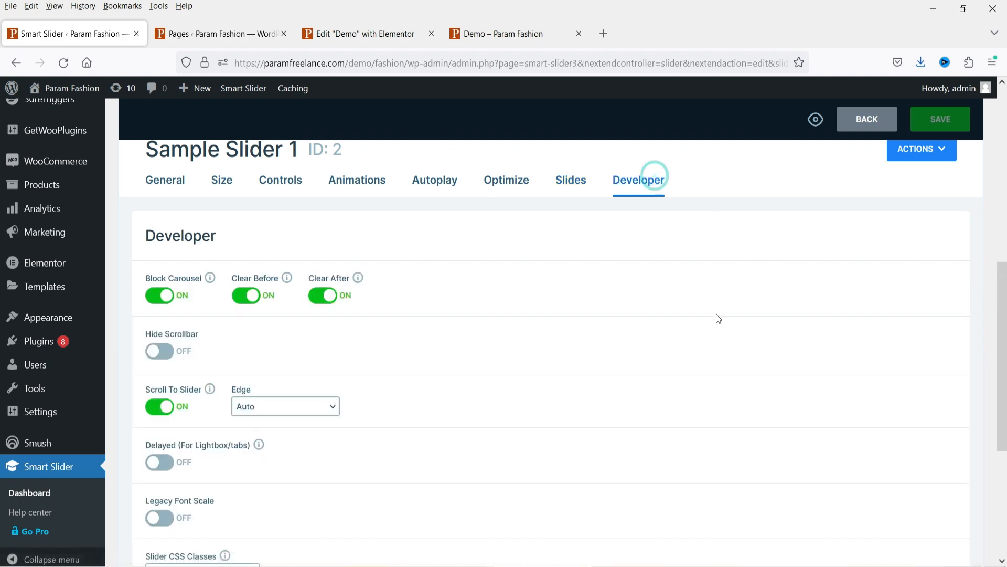
pyautogui.scroll(5, 718, 317)
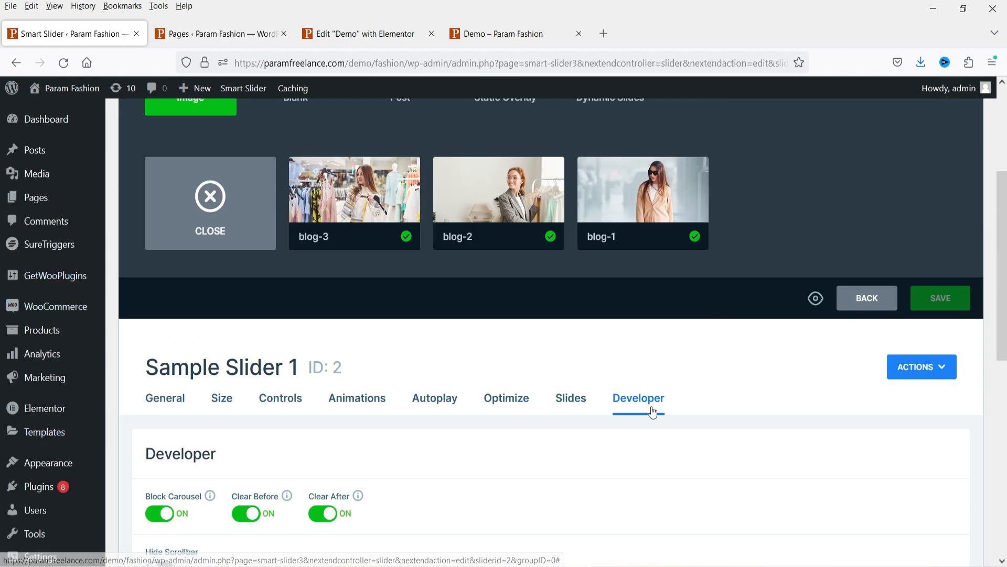
pyautogui.click(164, 398)
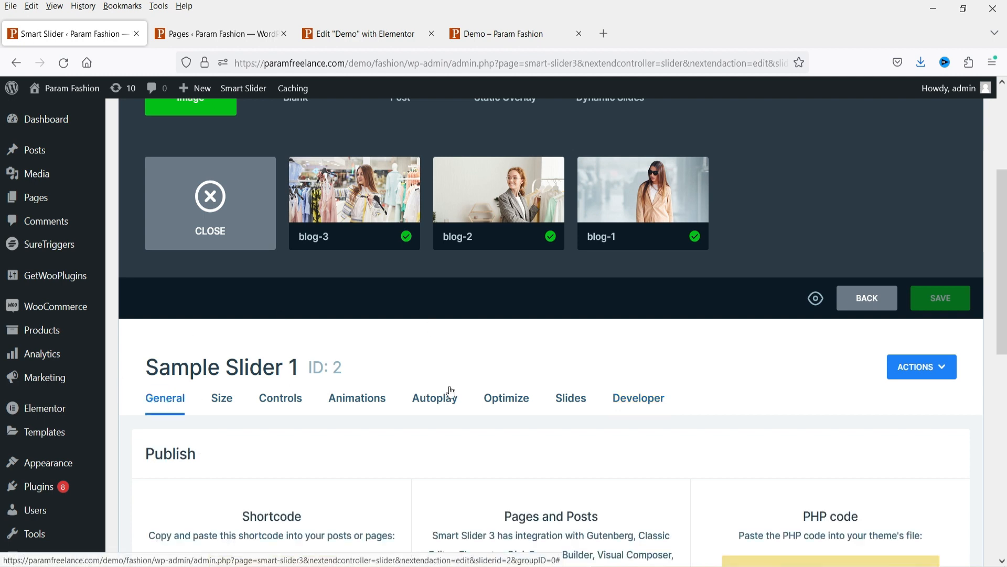
pyautogui.scroll(2, 527, 411)
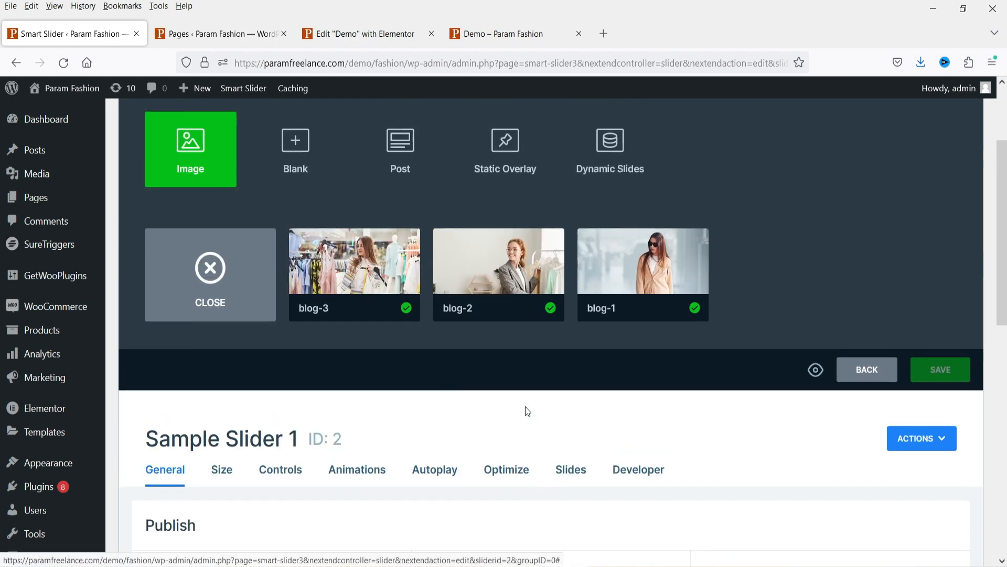
# Open the blog-1 slide for editing and move its settings window away from the middle of the slide image
pyautogui.moveTo(377, 274)
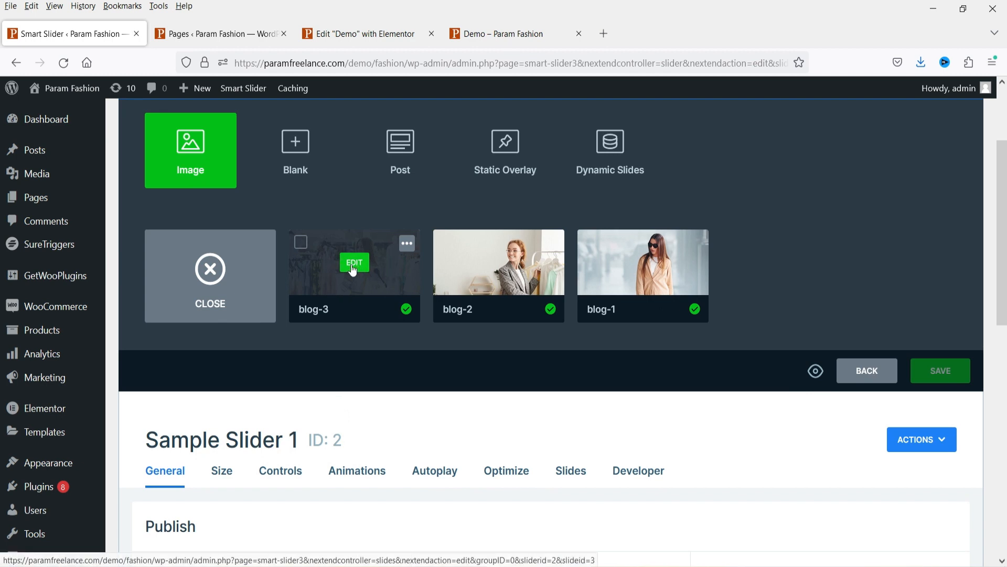
pyautogui.moveTo(644, 267)
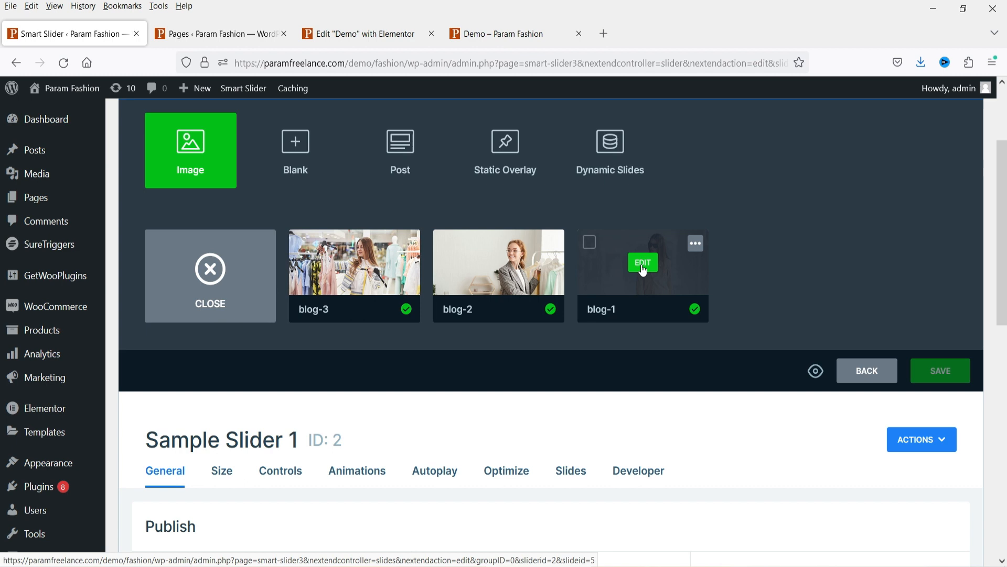
pyautogui.click(643, 269)
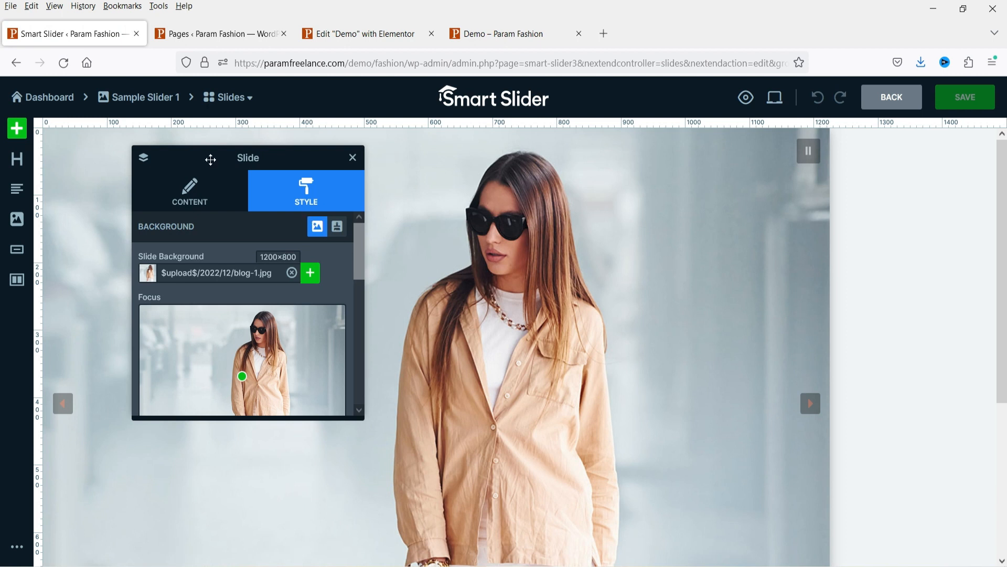
pyautogui.moveTo(211, 159); pyautogui.dragTo(931, 135)
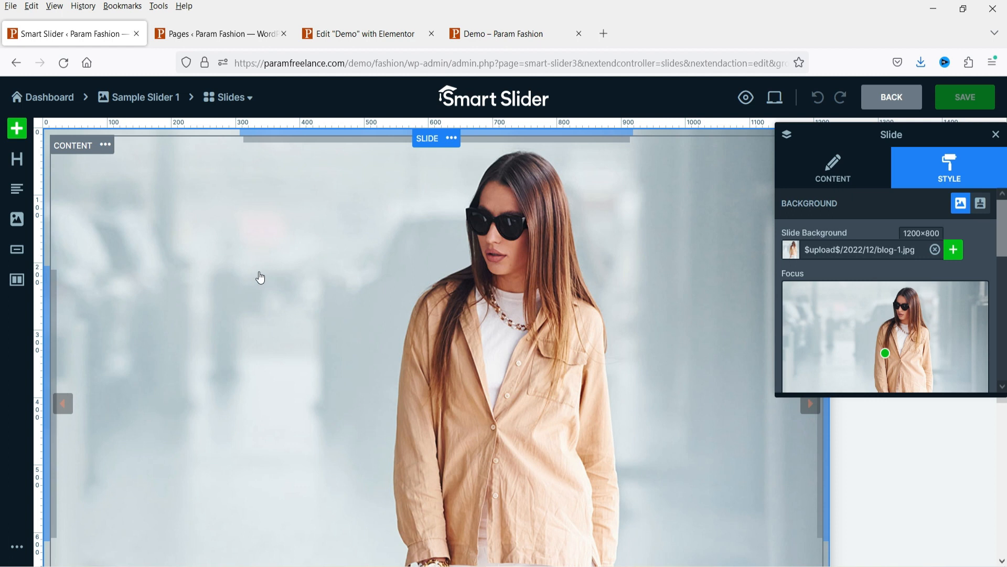
# Add a heading layer to the slide and set its text to "Param Freelance"
pyautogui.click(19, 166)
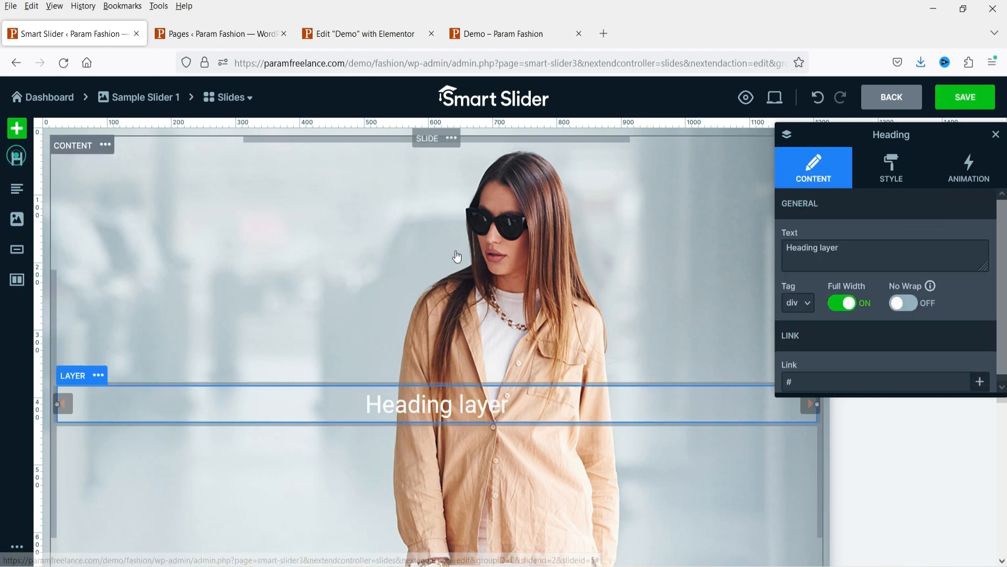
pyautogui.doubleClick(372, 410)
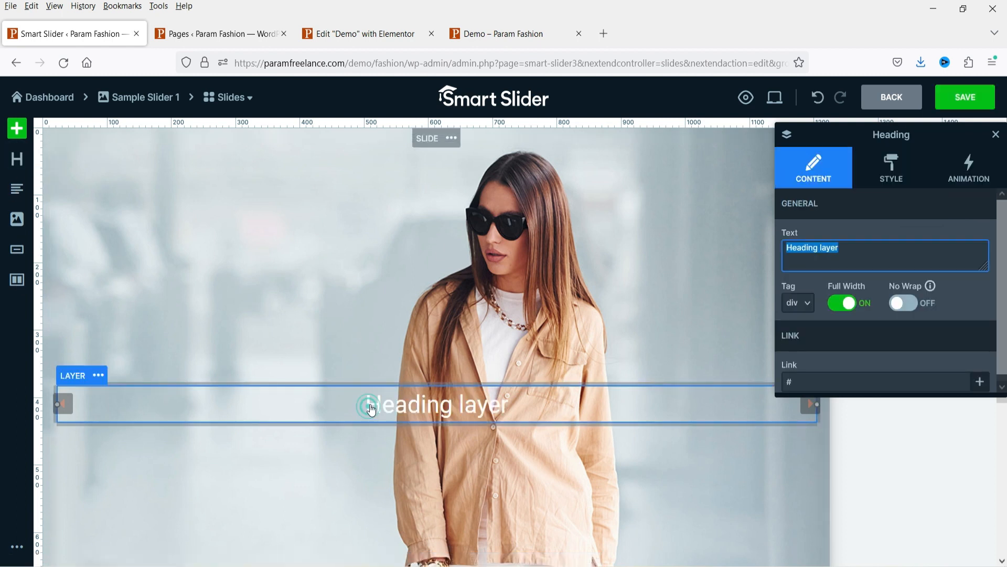
pyautogui.press('BackSpace')
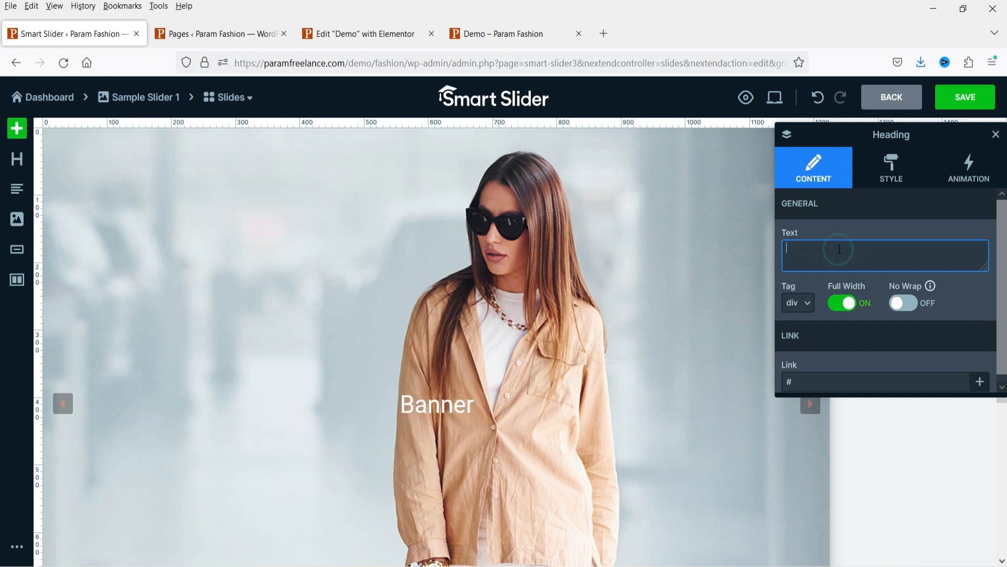
pyautogui.write('Param Freelance')
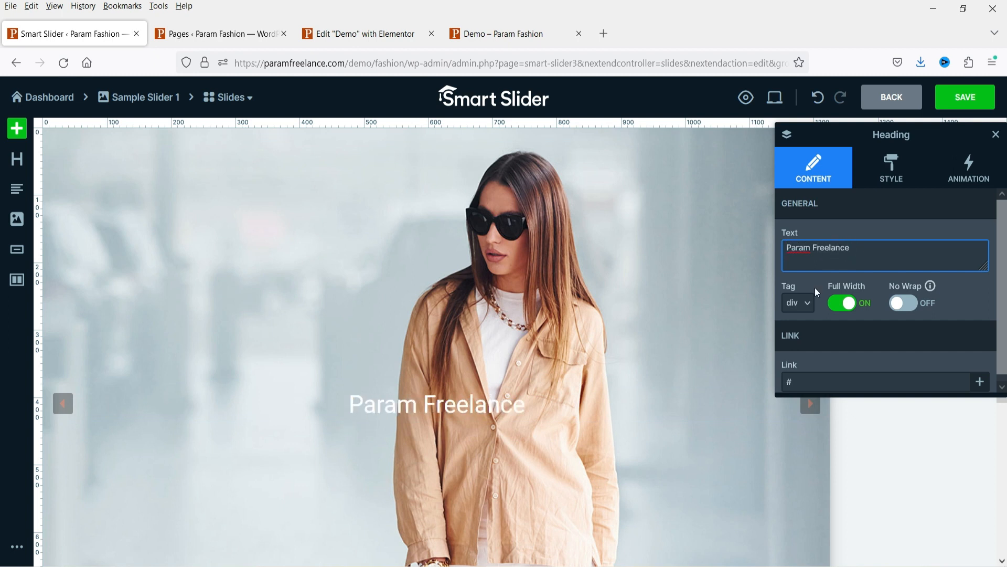
pyautogui.scroll(-1, 887, 307)
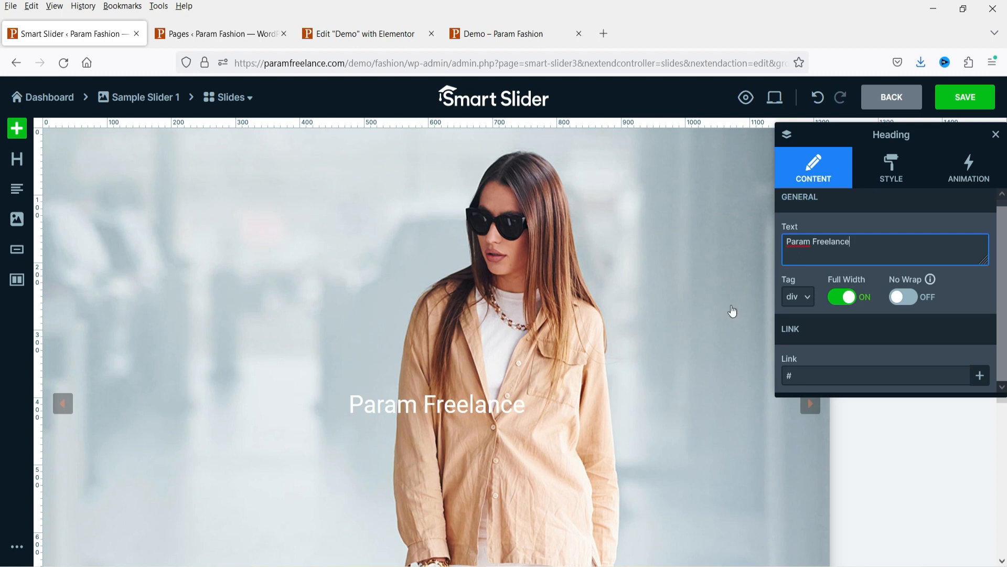
# Left-align the heading text and set its font size to 80 px
pyautogui.click(892, 167)
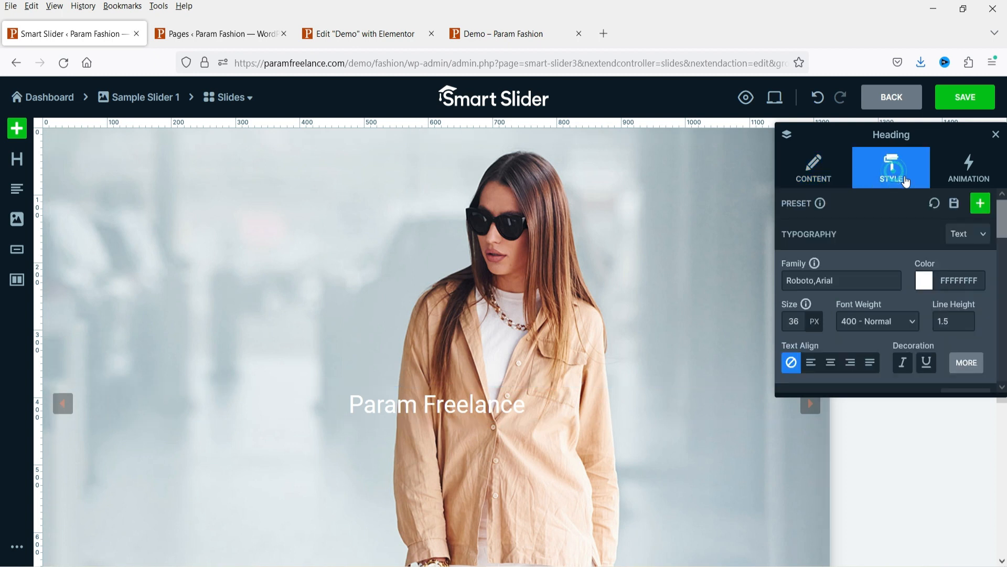
pyautogui.click(818, 367)
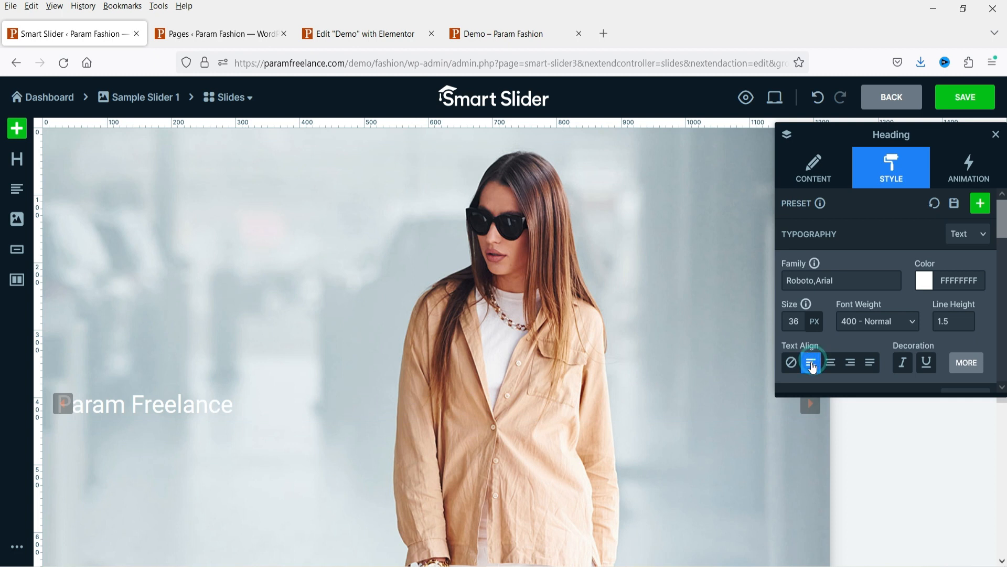
pyautogui.click(788, 318)
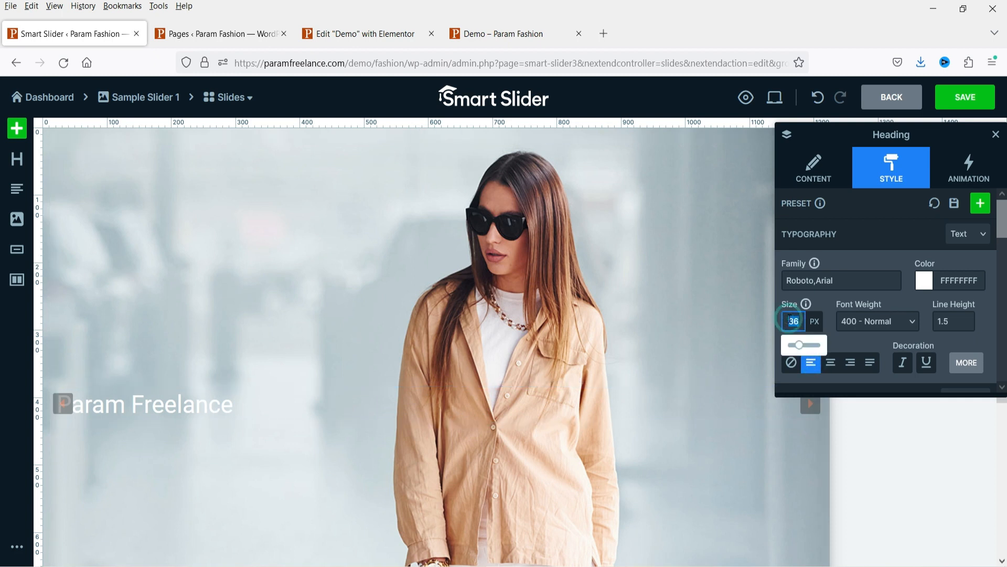
pyautogui.write('80')
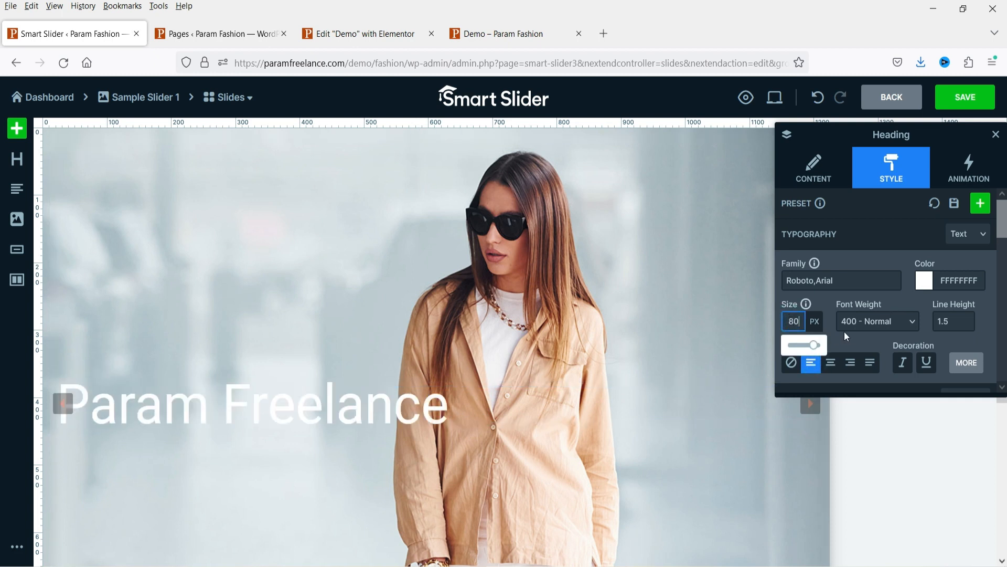
# Set the heading's text color to the orange-red BB4A28FF and its font weight to 500
pyautogui.click(923, 286)
pyautogui.click(762, 306)
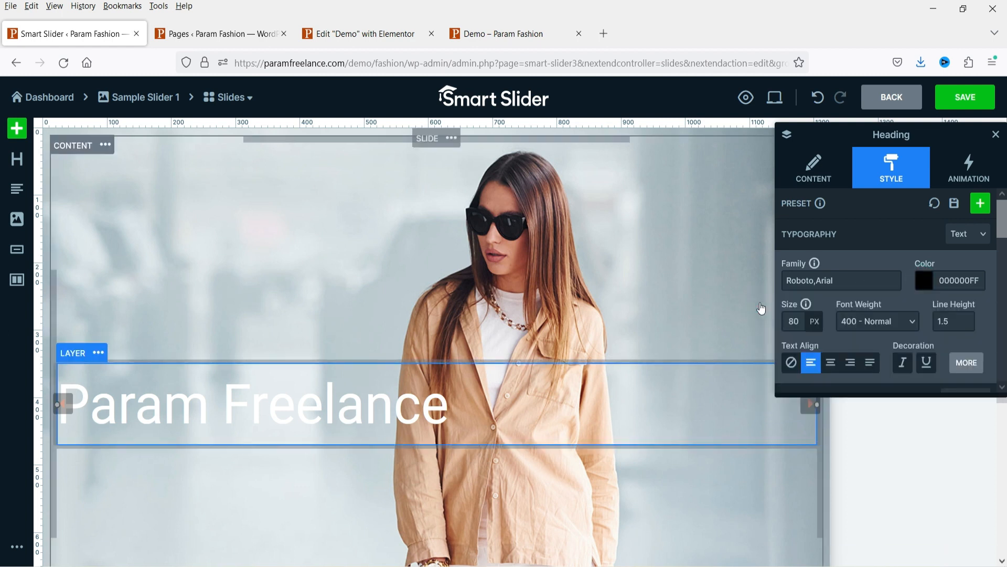
pyautogui.click(927, 288)
pyautogui.click(845, 344)
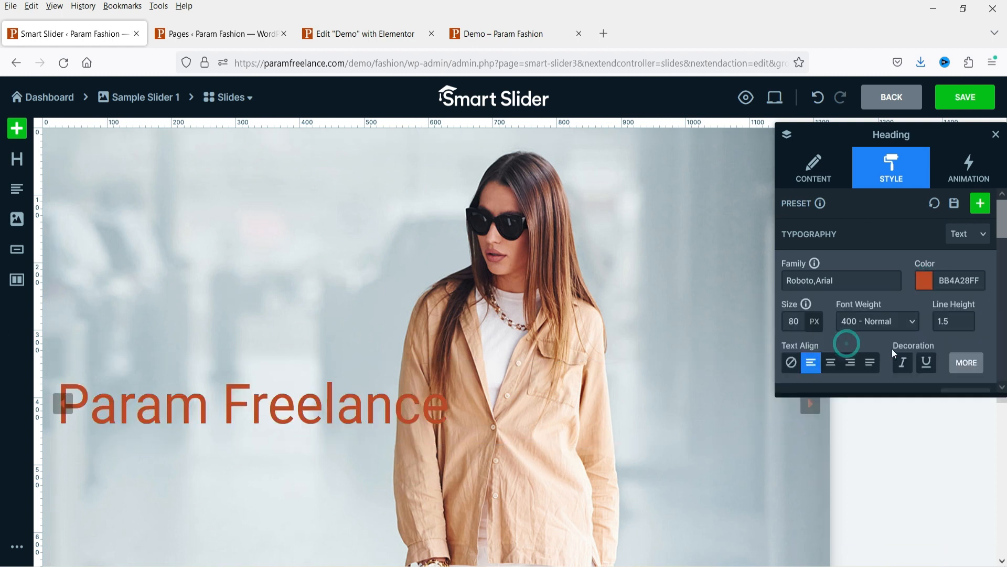
pyautogui.click(970, 244)
pyautogui.click(911, 284)
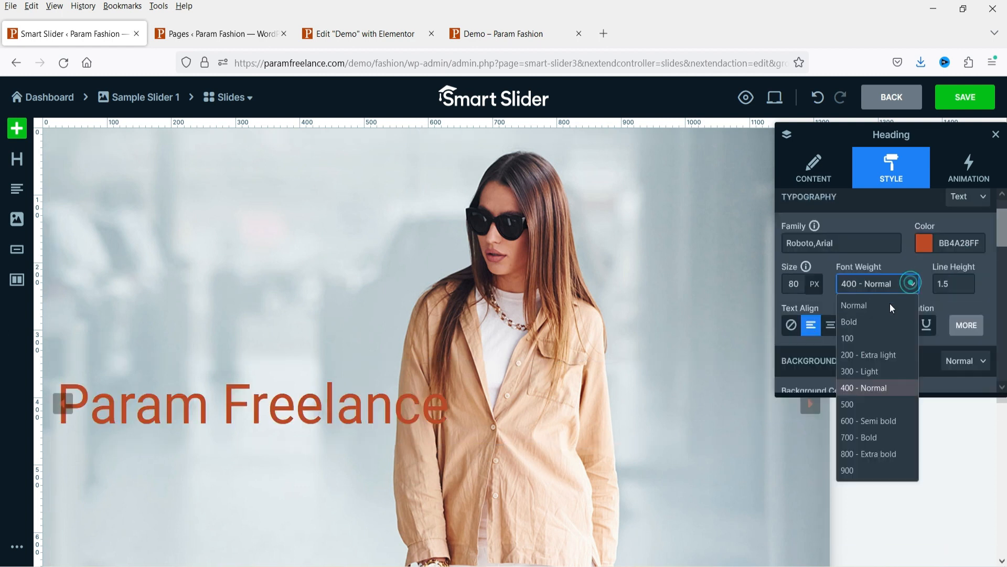
pyautogui.click(868, 436)
pyautogui.click(890, 284)
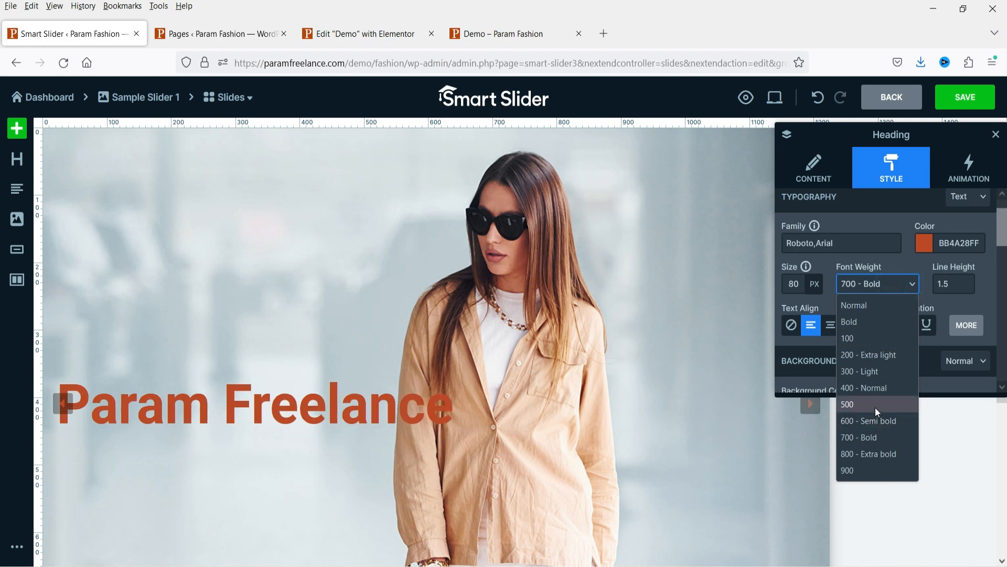
pyautogui.click(877, 405)
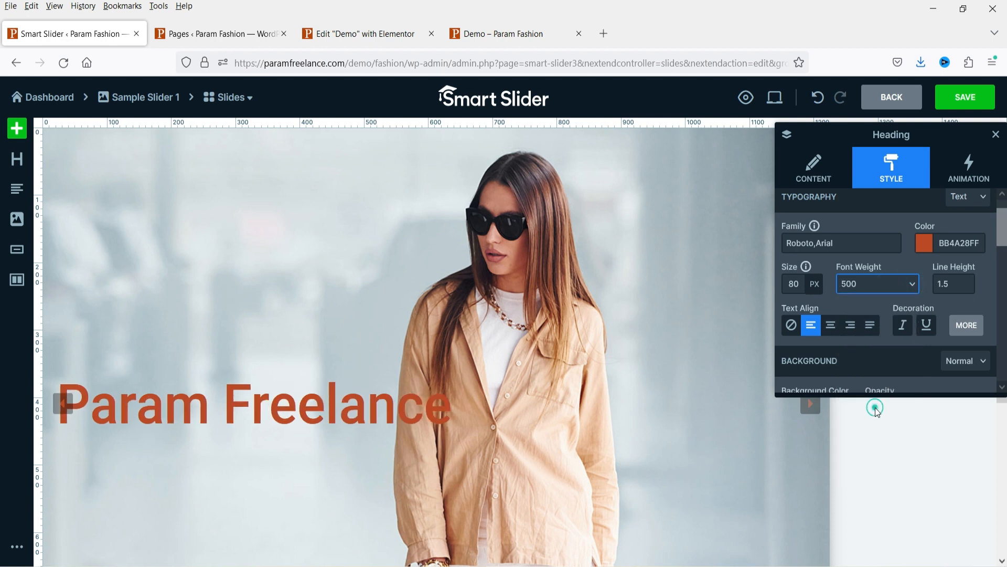
# Resize the heading layer on the slide to a maximum width of 1005 px
pyautogui.scroll(-5, 891, 294)
pyautogui.click(996, 134)
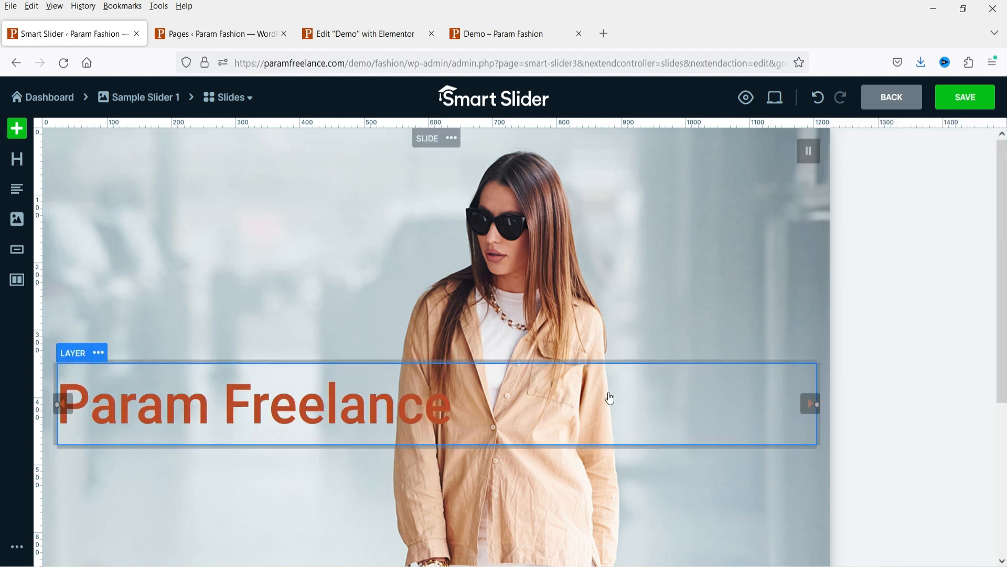
pyautogui.click(787, 435)
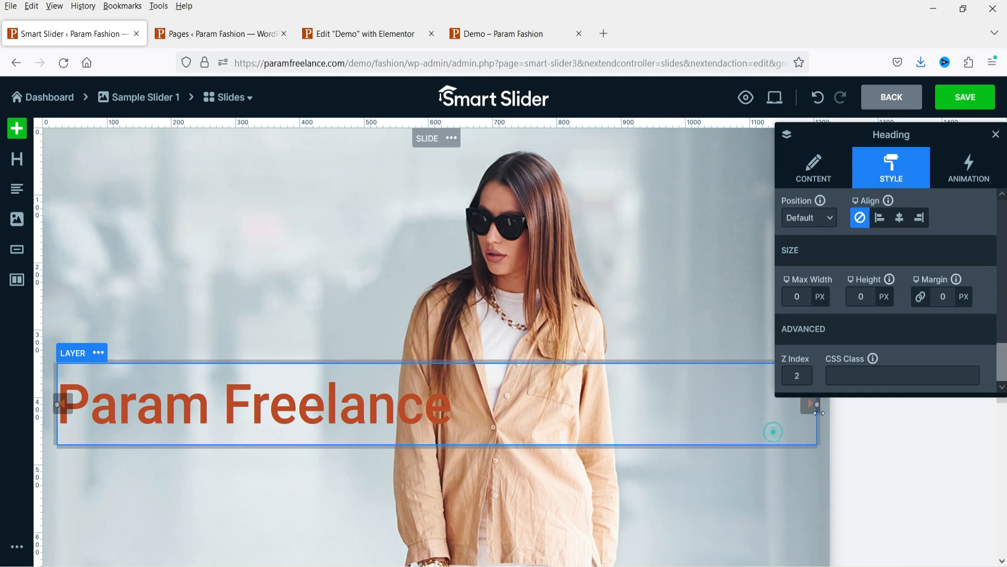
pyautogui.moveTo(816, 404); pyautogui.dragTo(644, 421)
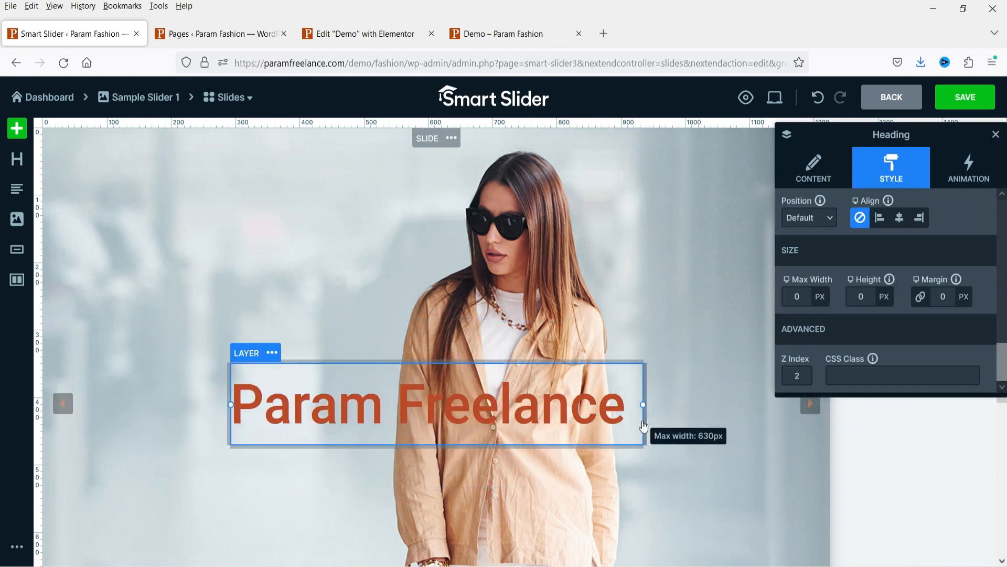
pyautogui.moveTo(255, 352); pyautogui.dragTo(144, 336)
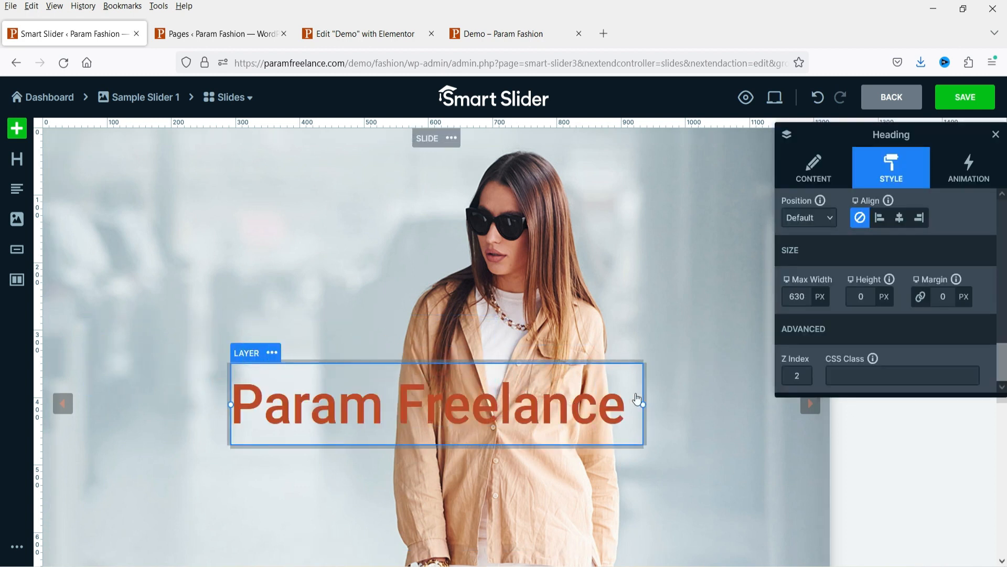
pyautogui.moveTo(644, 403); pyautogui.dragTo(766, 404)
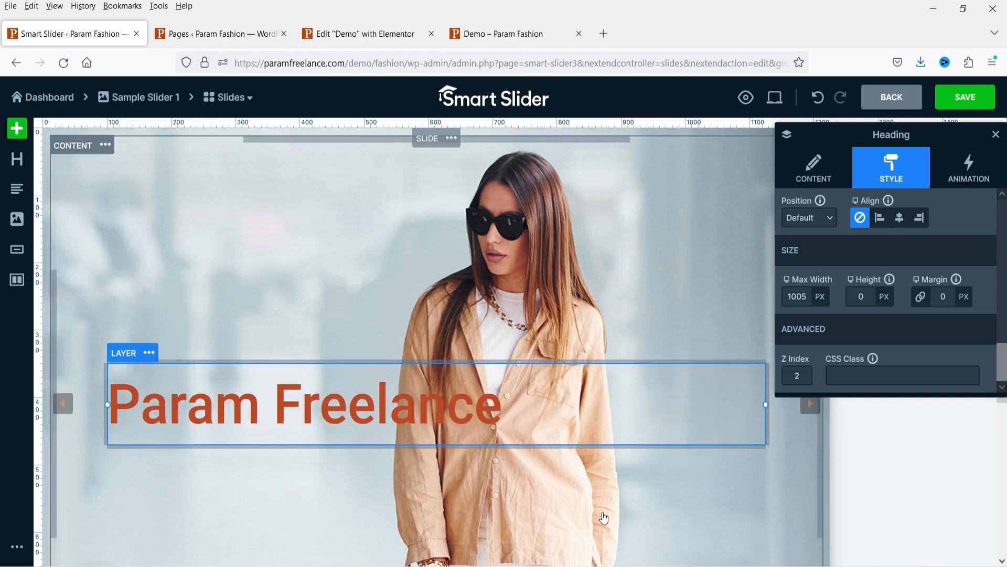
# Add a text layer below the heading and style it with a 20 px size, left alignment and a heavier font weight
pyautogui.click(14, 192)
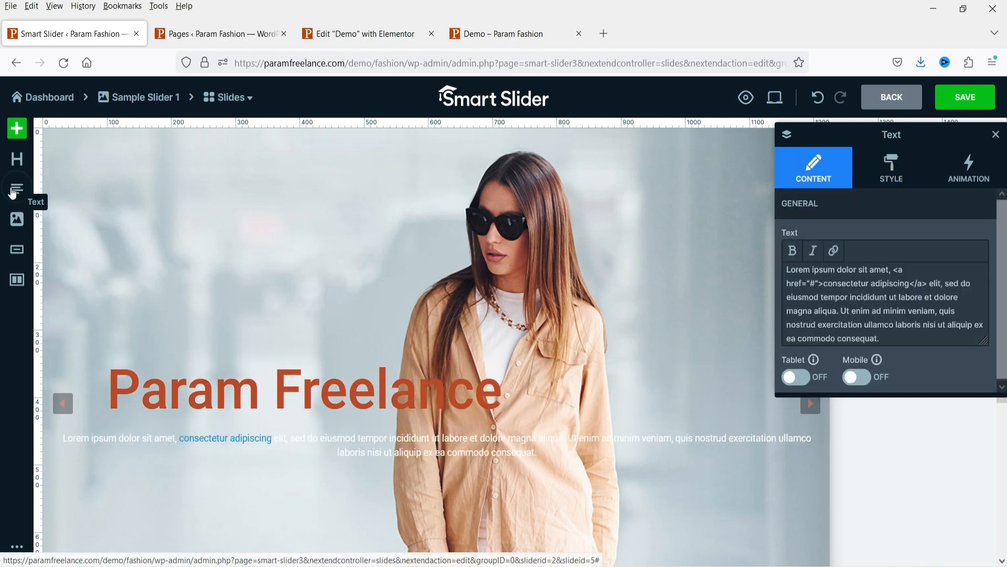
pyautogui.click(884, 160)
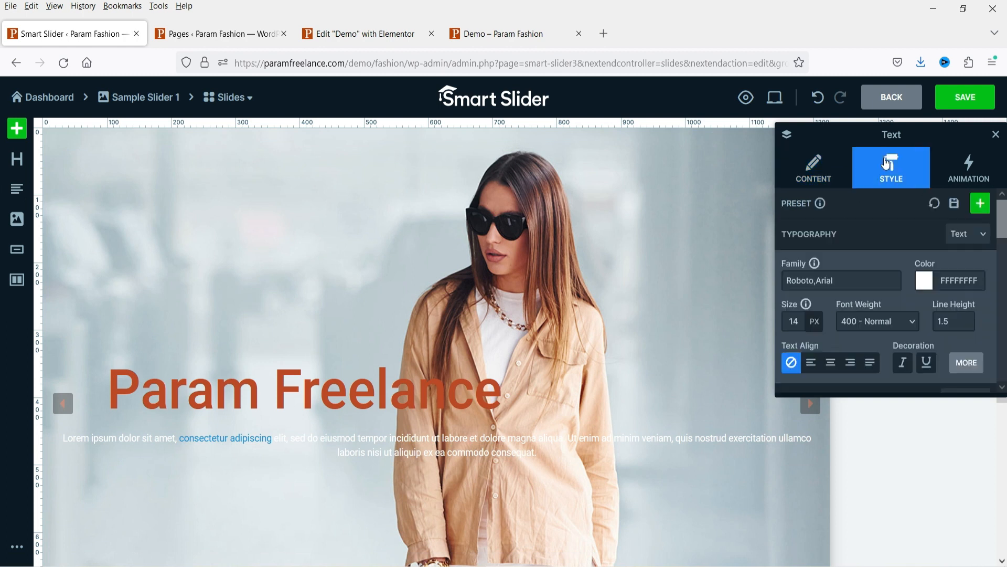
pyautogui.doubleClick(801, 320)
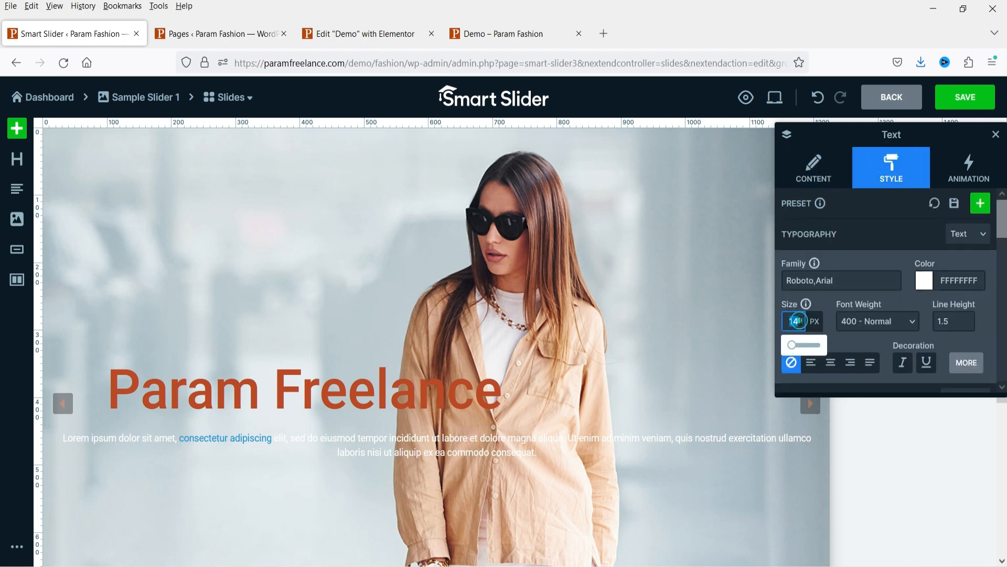
pyautogui.write('20')
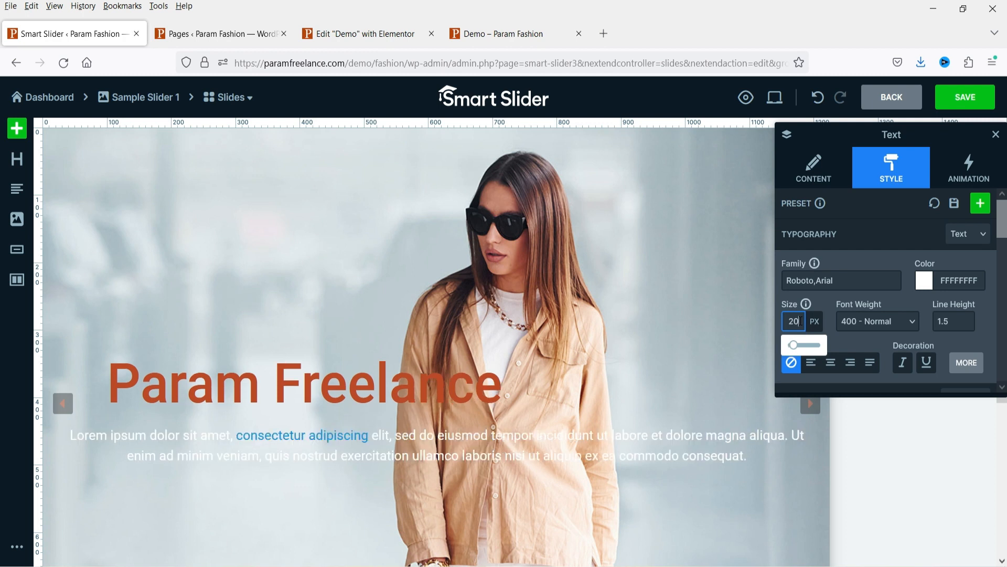
pyautogui.click(811, 362)
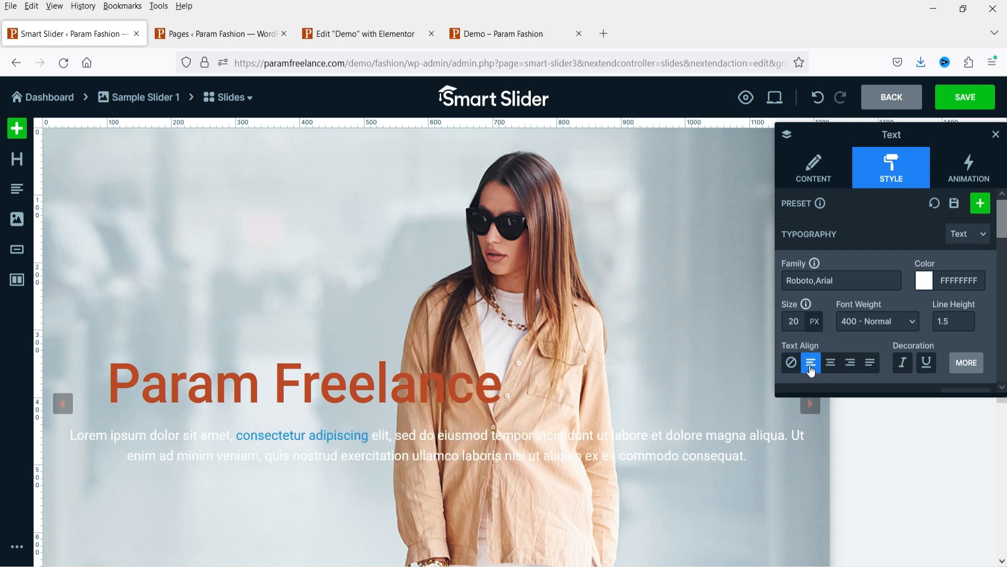
pyautogui.click(877, 321)
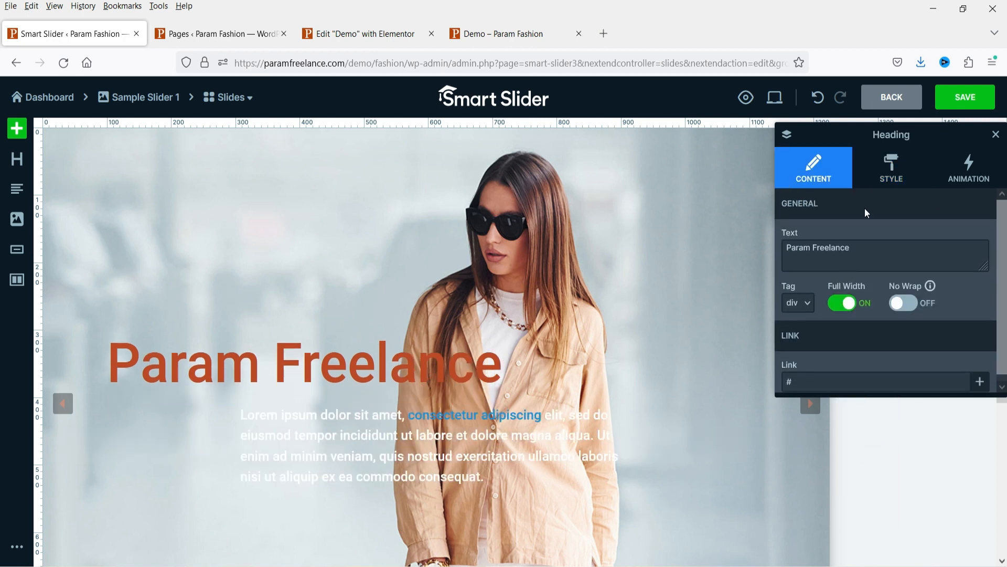
# Center-align the heading text and close its settings
pyautogui.click(891, 167)
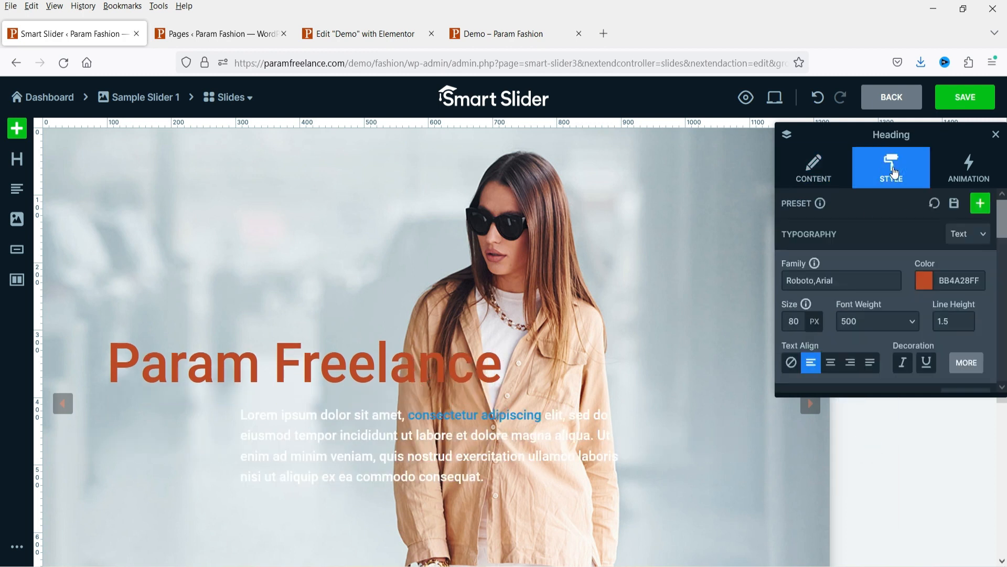
pyautogui.click(831, 362)
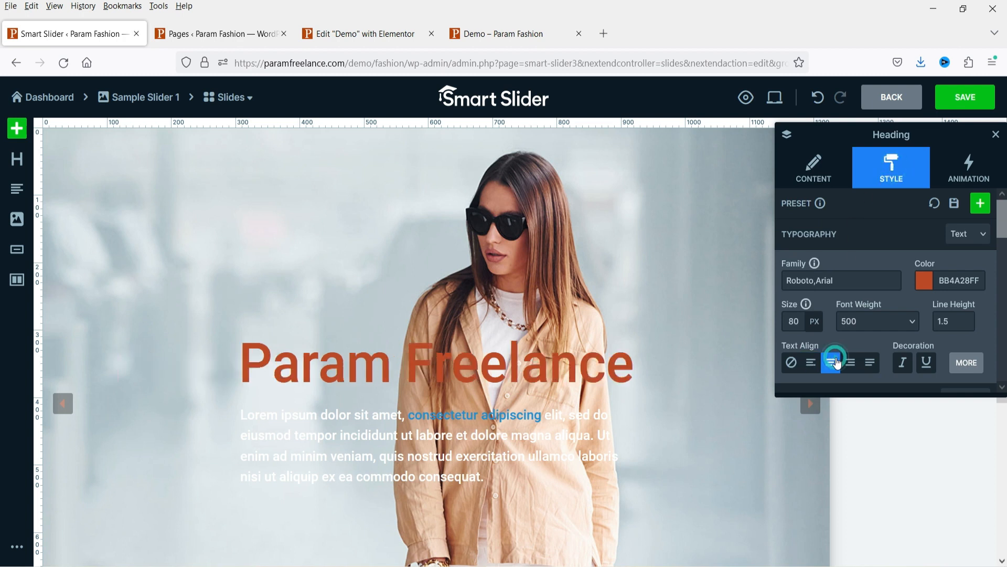
pyautogui.moveTo(826, 316)
pyautogui.click(995, 134)
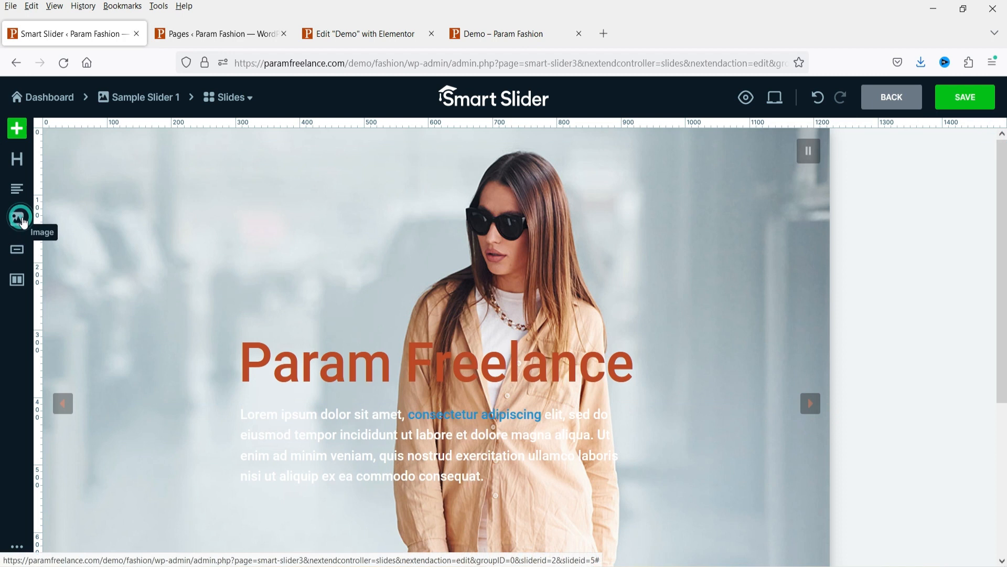
# Add a placeholder image layer to the slide and delete it again
pyautogui.click(17, 219)
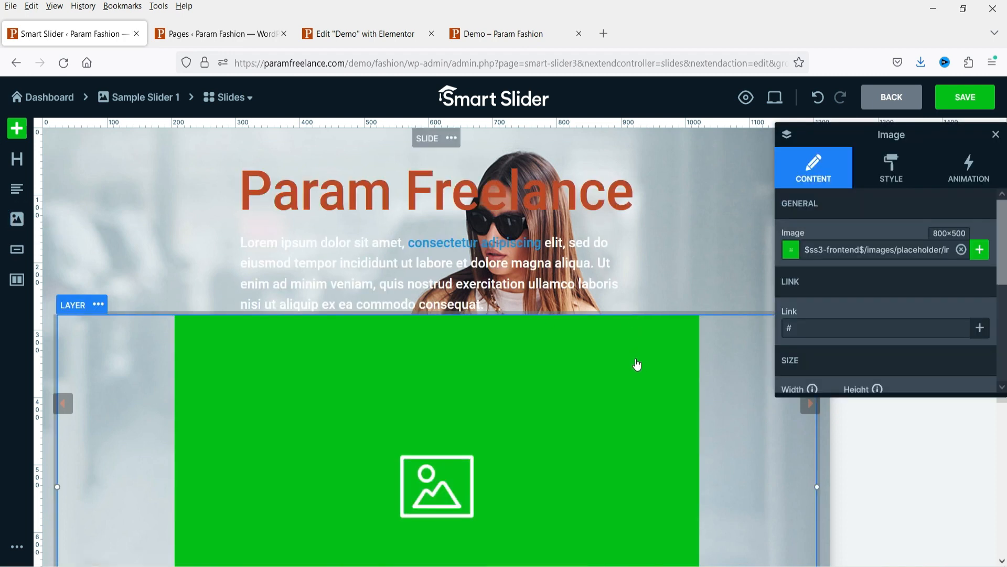
pyautogui.scroll(-3, 479, 357)
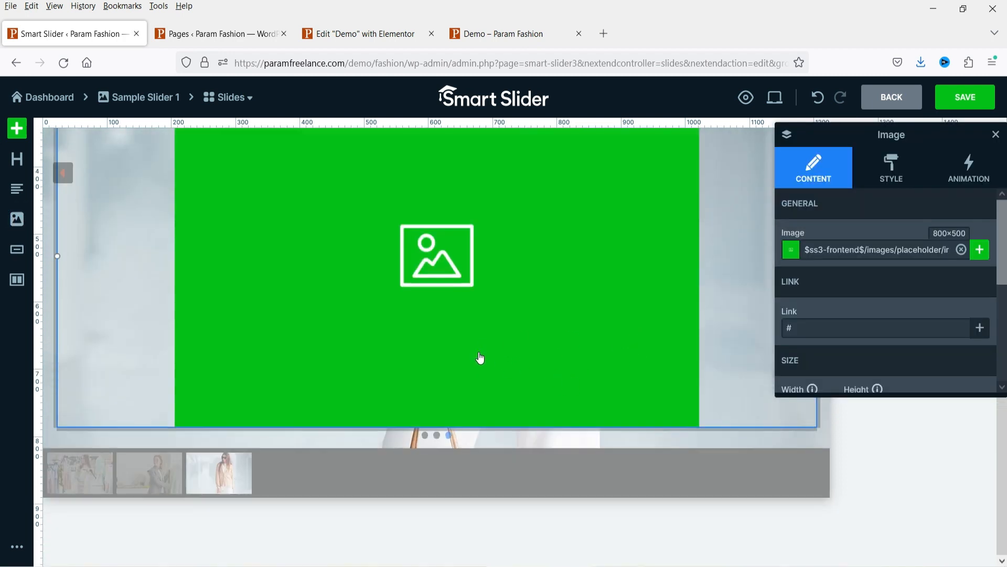
pyautogui.scroll(3, 479, 357)
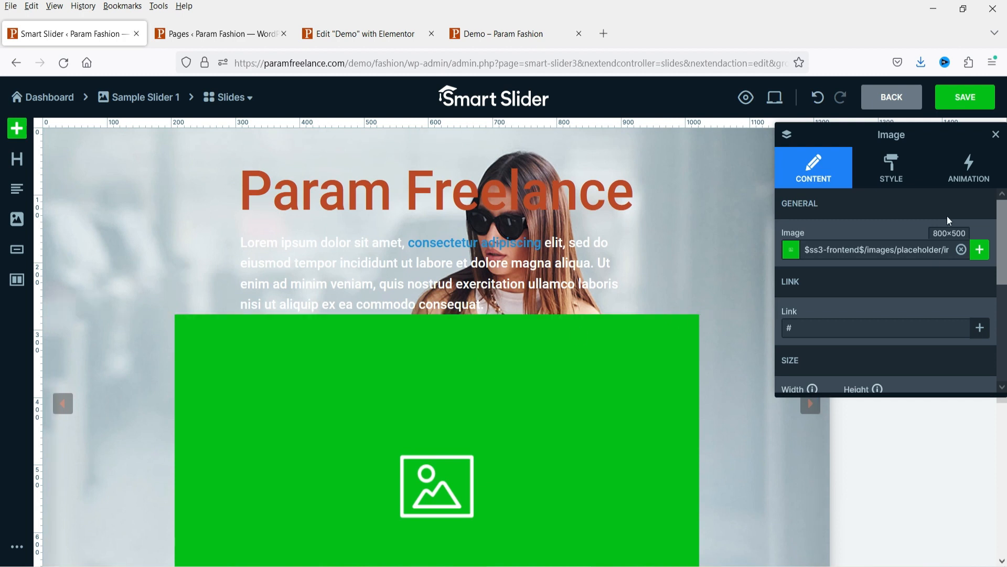
pyautogui.click(997, 136)
pyautogui.rightClick(736, 343)
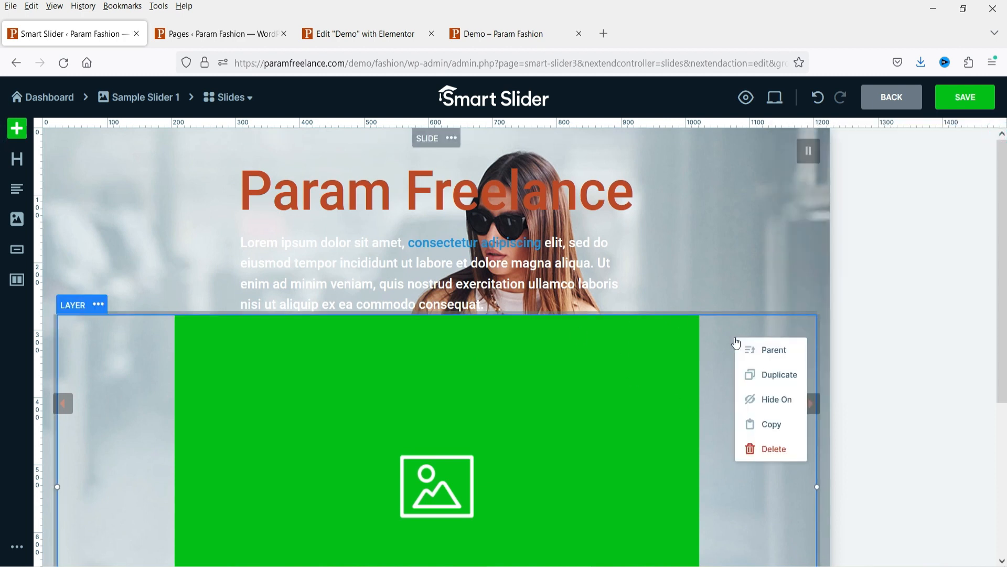
pyautogui.click(767, 451)
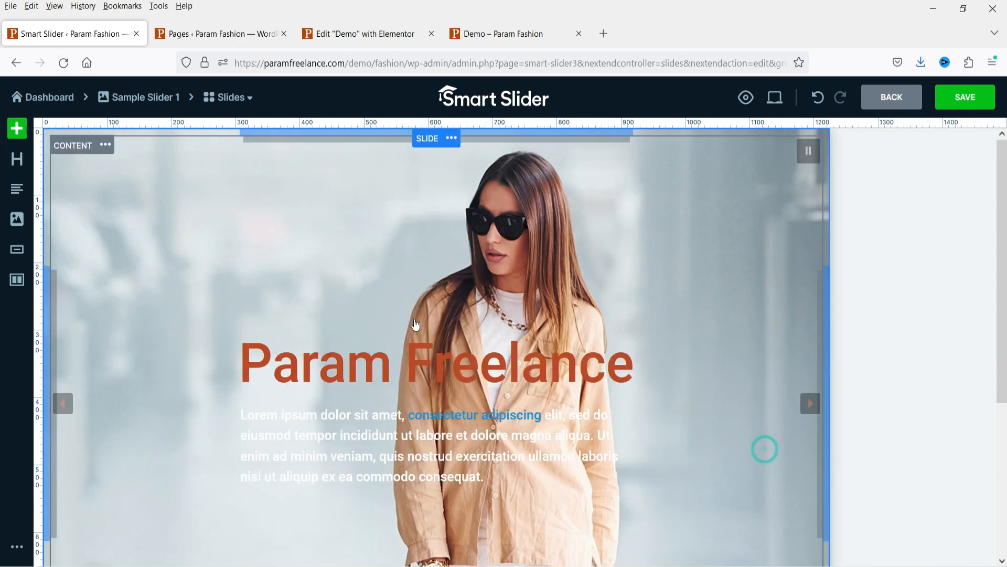
# Add a button layer below the paragraph text and label it "Read More"
pyautogui.click(21, 254)
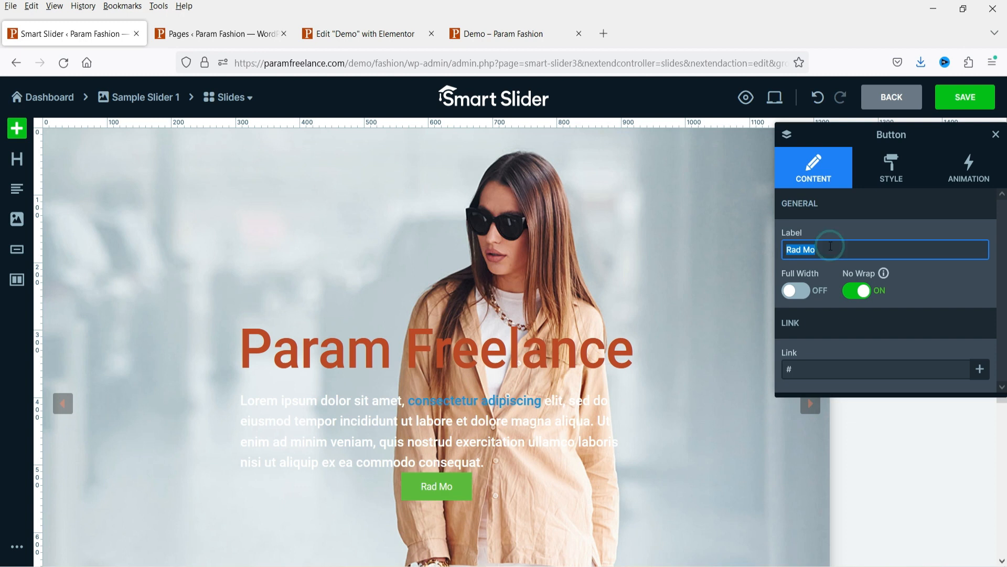
pyautogui.write('Re')
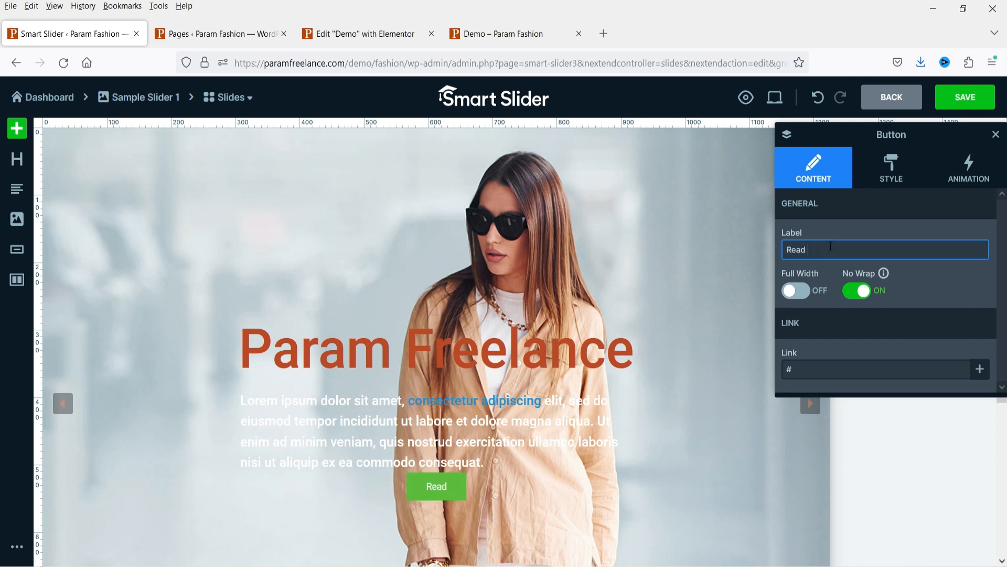
pyautogui.write('ad More')
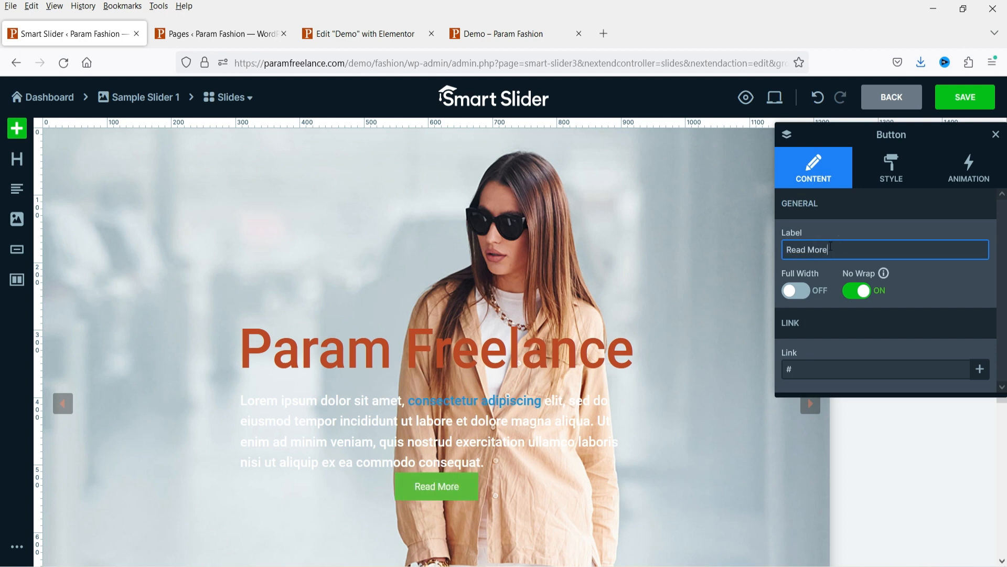
pyautogui.doubleClick(801, 366)
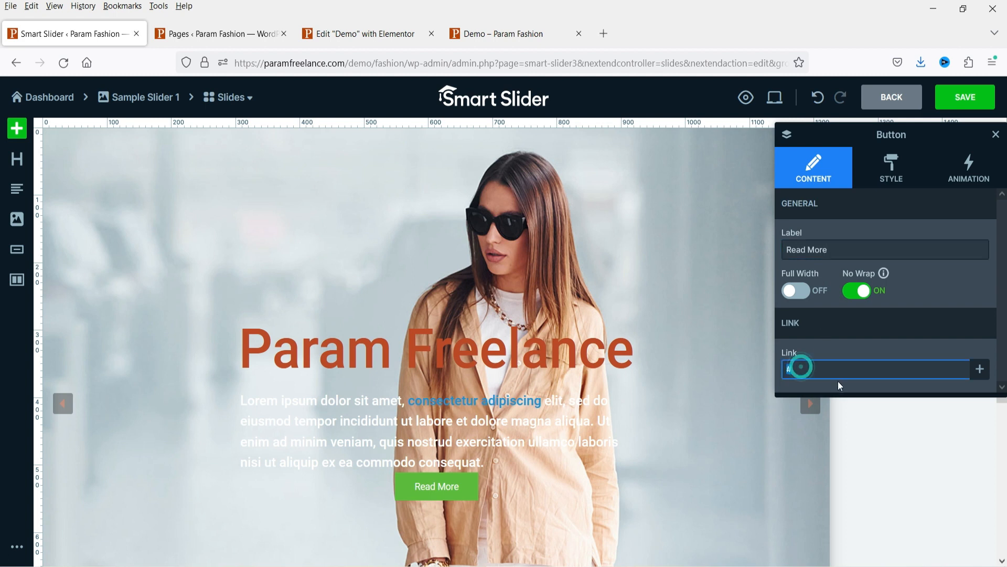
# Set the Read More button's font size to 25 px and left-align its text
pyautogui.click(888, 173)
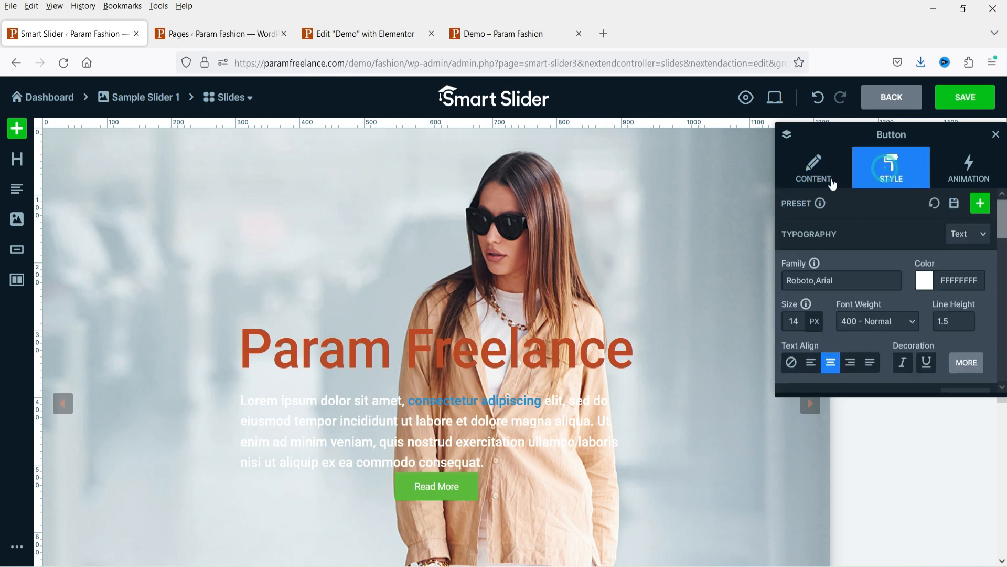
pyautogui.moveTo(802, 323); pyautogui.dragTo(782, 339)
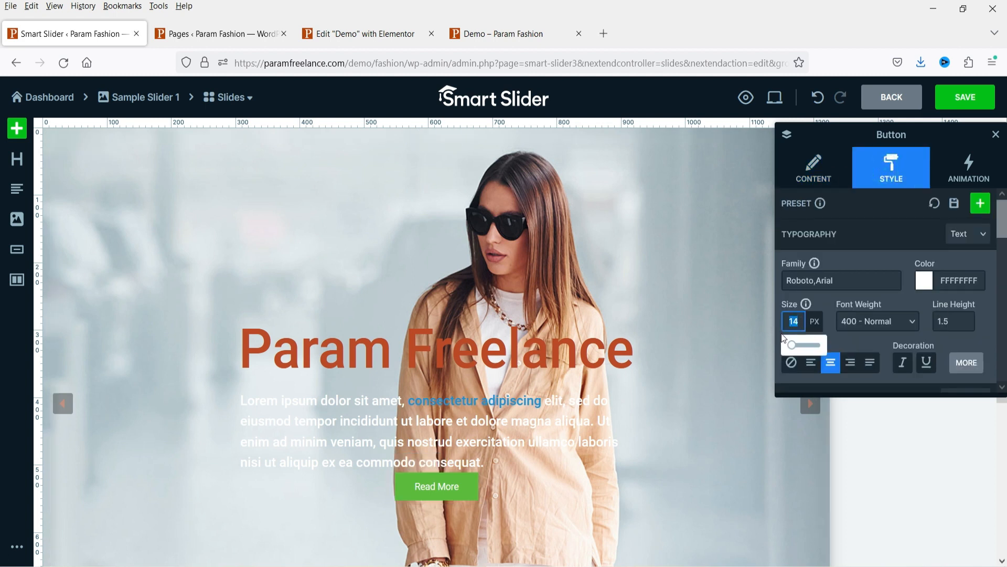
pyautogui.write('25')
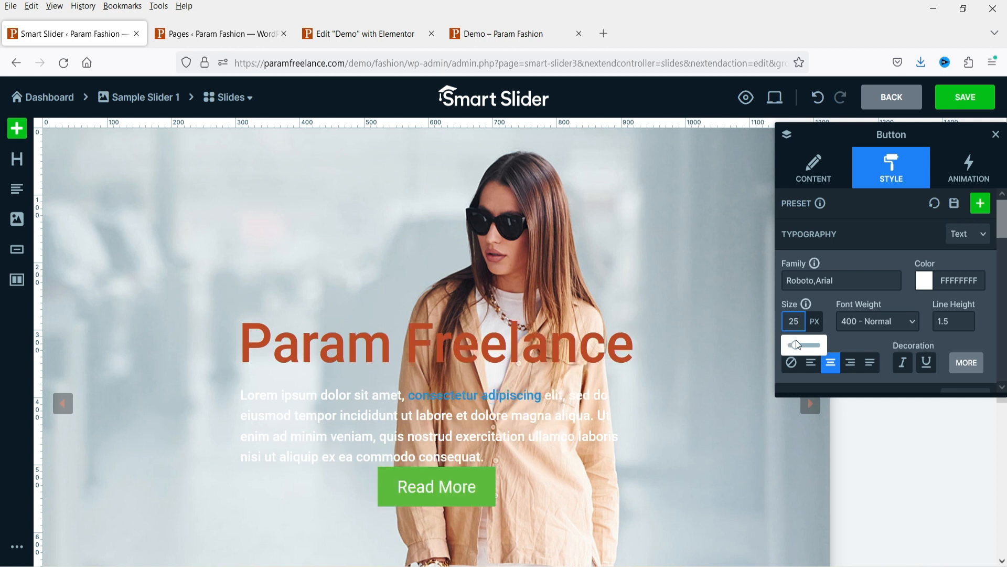
pyautogui.click(811, 362)
pyautogui.scroll(-3, 811, 362)
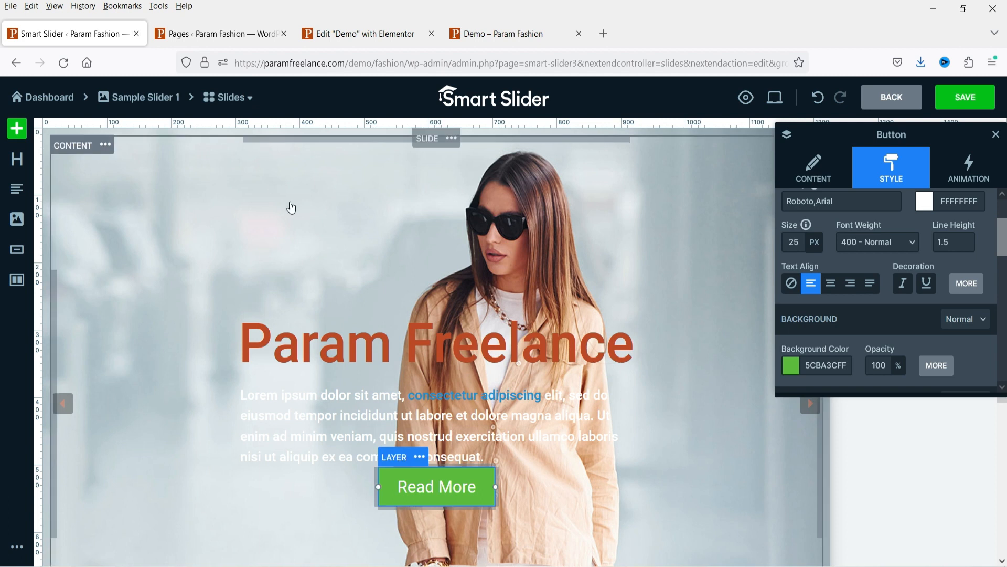
# Set the inner alignment of the slide's content container to left and left-align the heading text
pyautogui.click(431, 142)
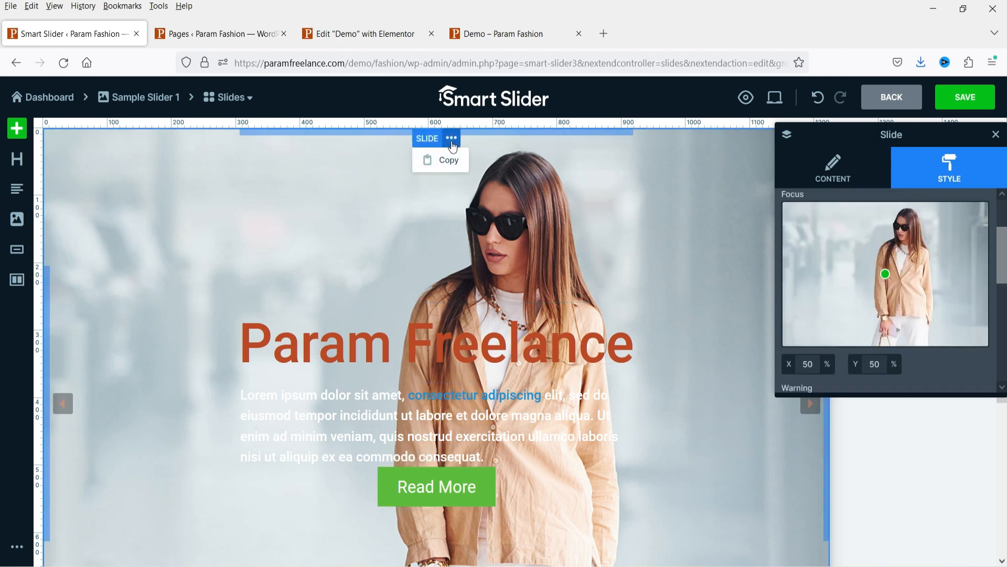
pyautogui.click(207, 185)
pyautogui.click(898, 180)
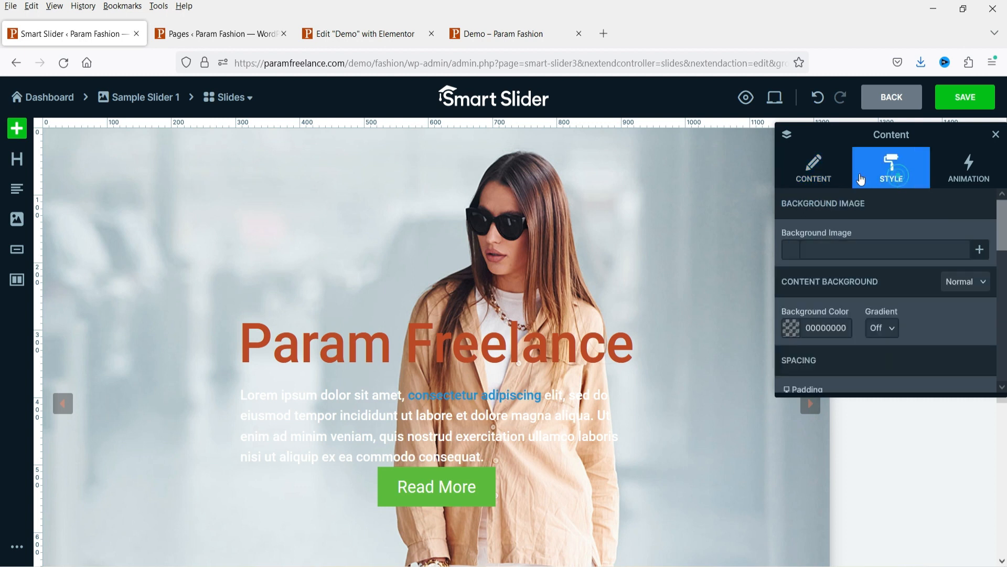
pyautogui.click(810, 166)
pyautogui.click(812, 250)
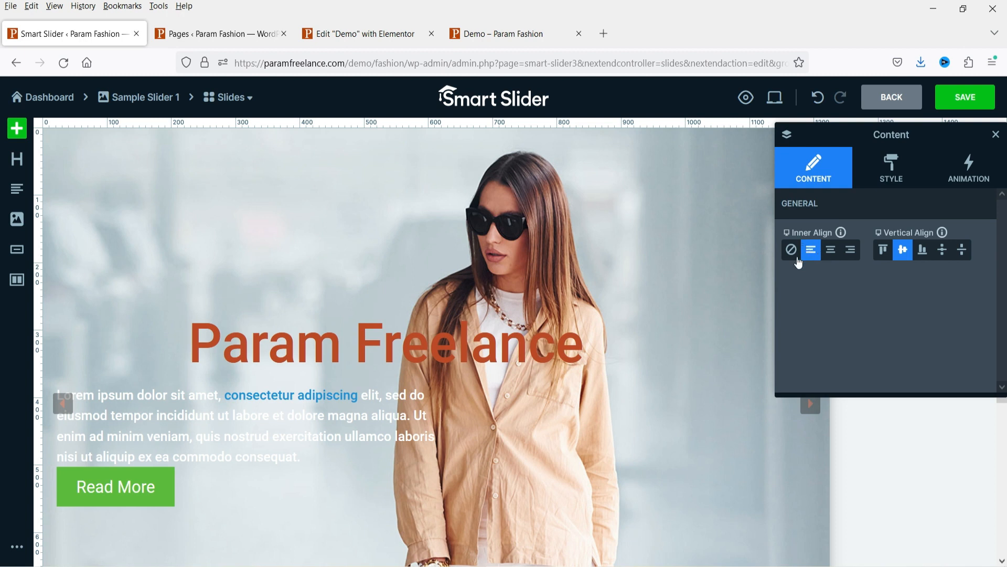
pyautogui.click(898, 173)
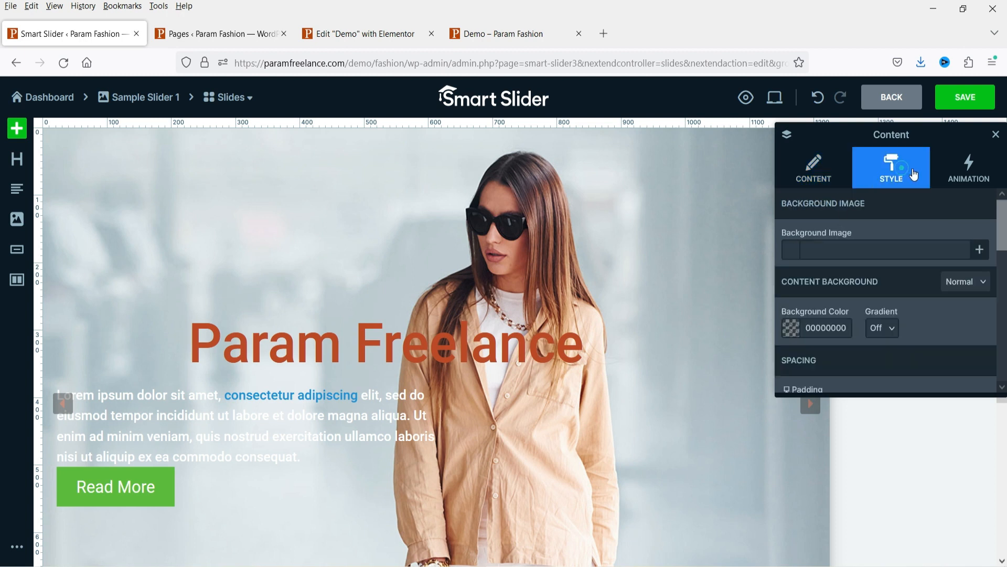
pyautogui.click(996, 134)
pyautogui.click(378, 338)
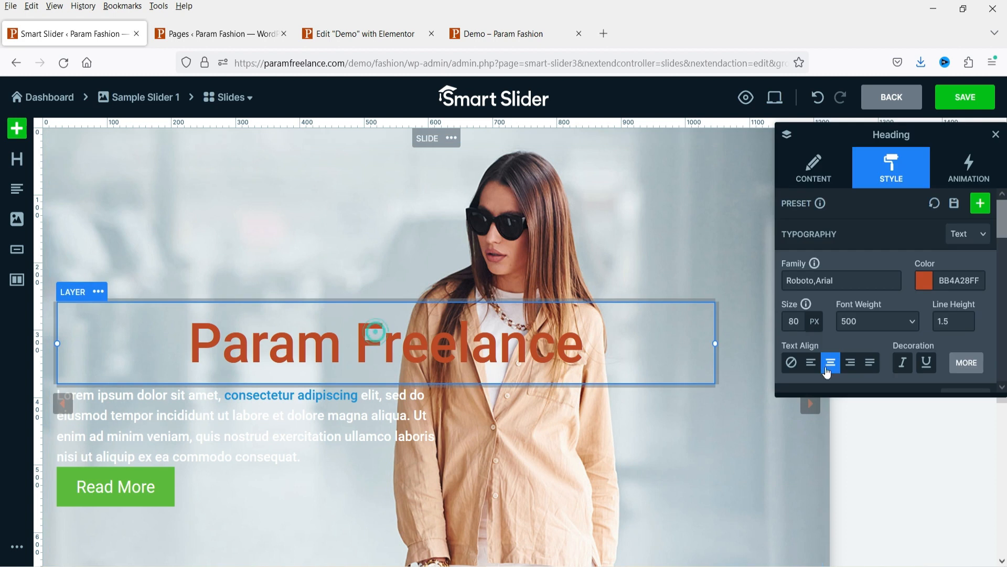
pyautogui.click(811, 362)
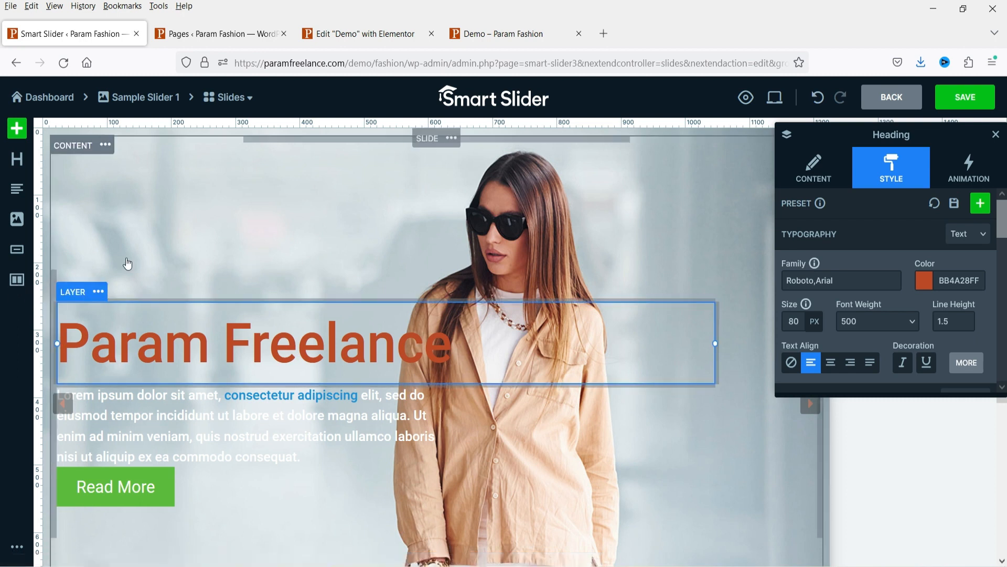
# Add a two-column row below the button, resize its columns to 37% and 63%, and delete the row
pyautogui.click(17, 280)
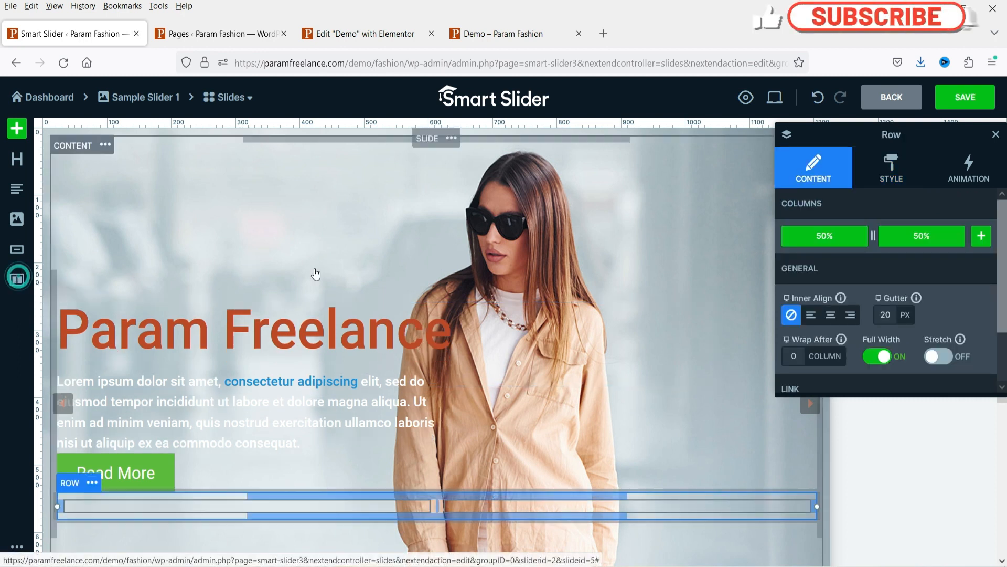
pyautogui.scroll(-5, 294, 277)
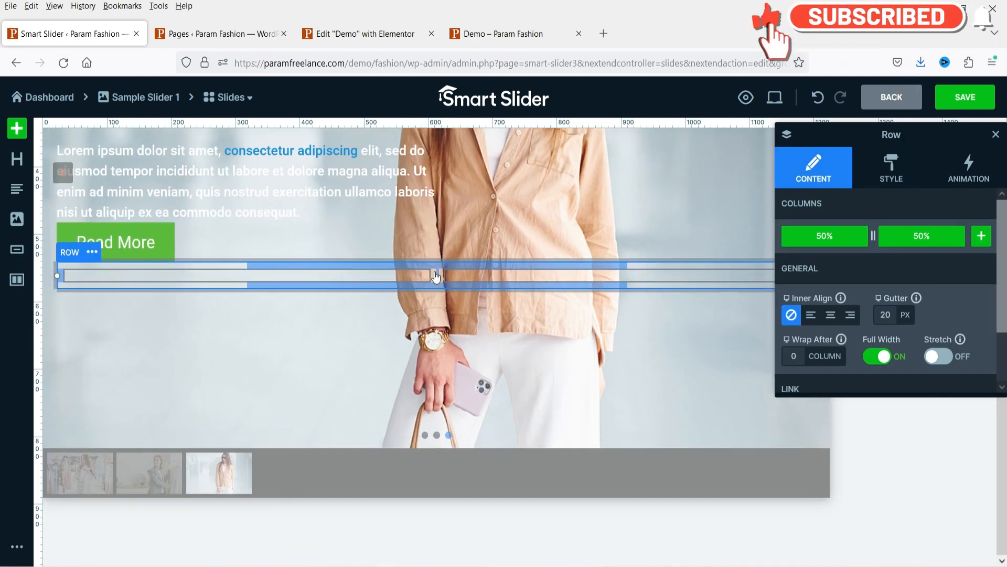
pyautogui.moveTo(435, 274); pyautogui.dragTo(350, 282)
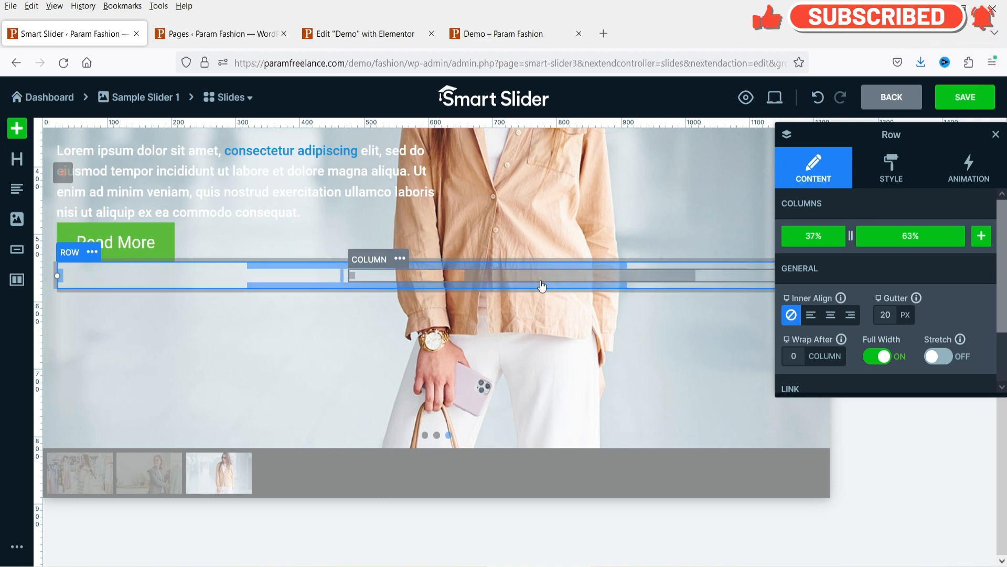
pyautogui.scroll(3, 274, 261)
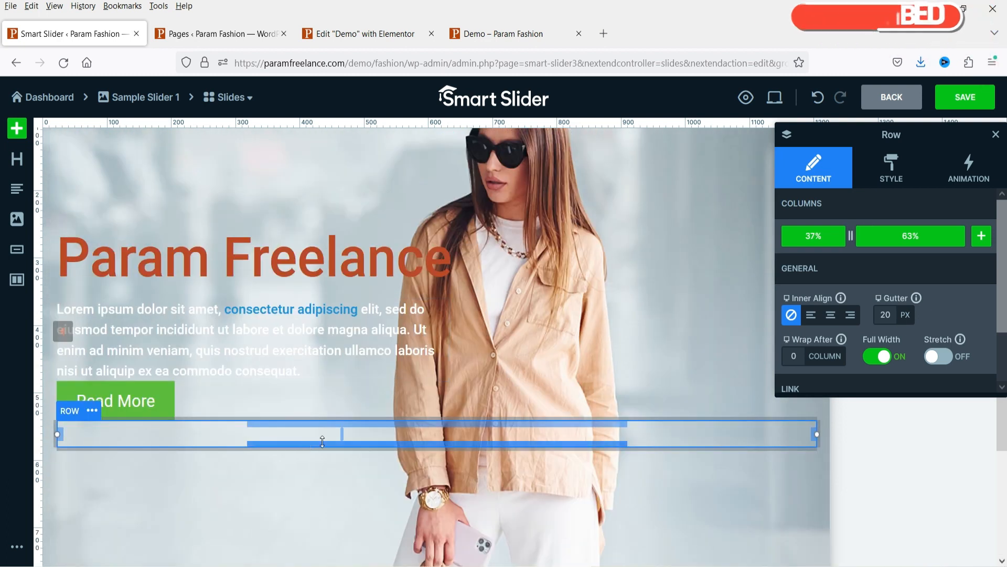
pyautogui.click(97, 415)
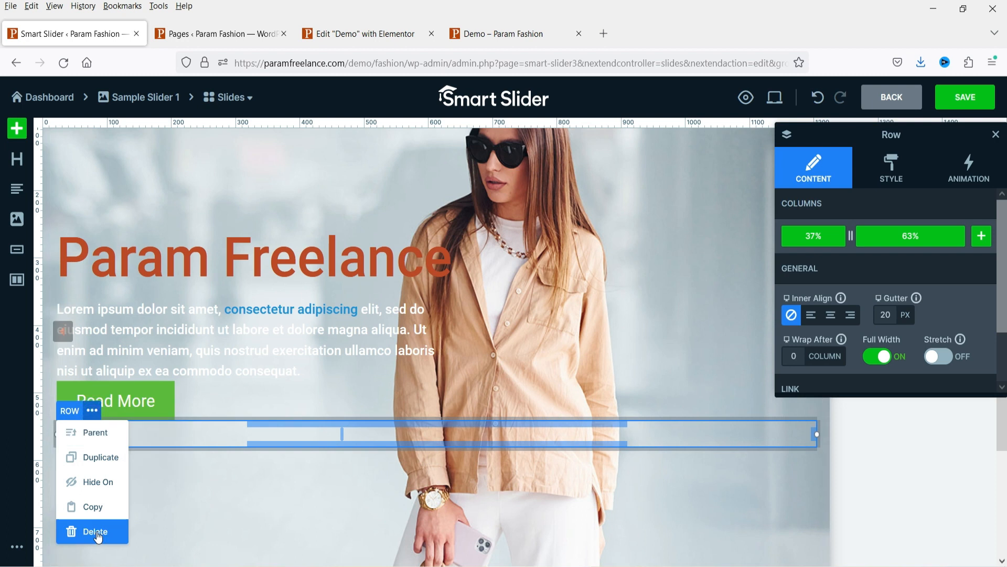
pyautogui.click(98, 532)
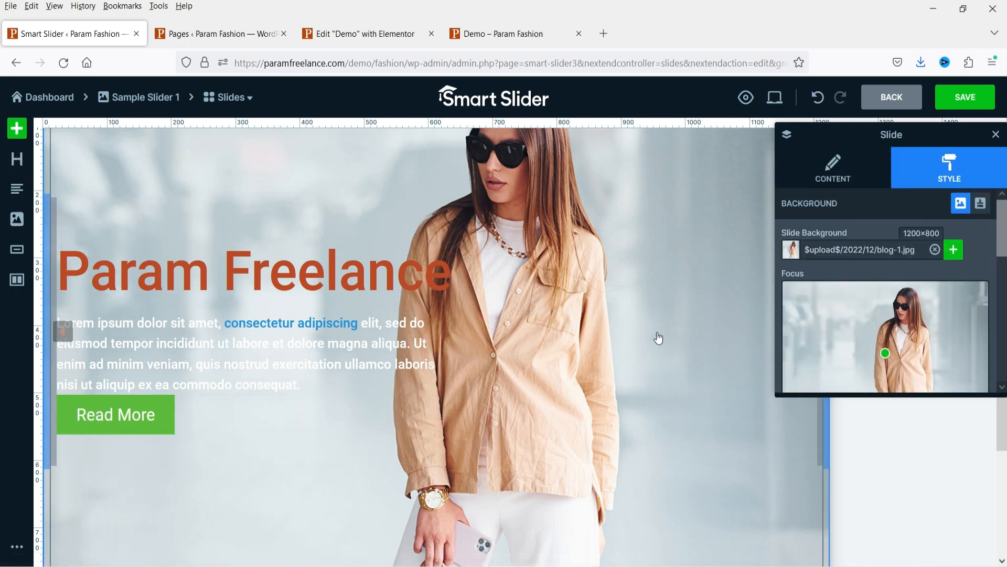
# Save the slide, reload the live Demo page and browse the slider to the slide with the text layers
pyautogui.click(987, 105)
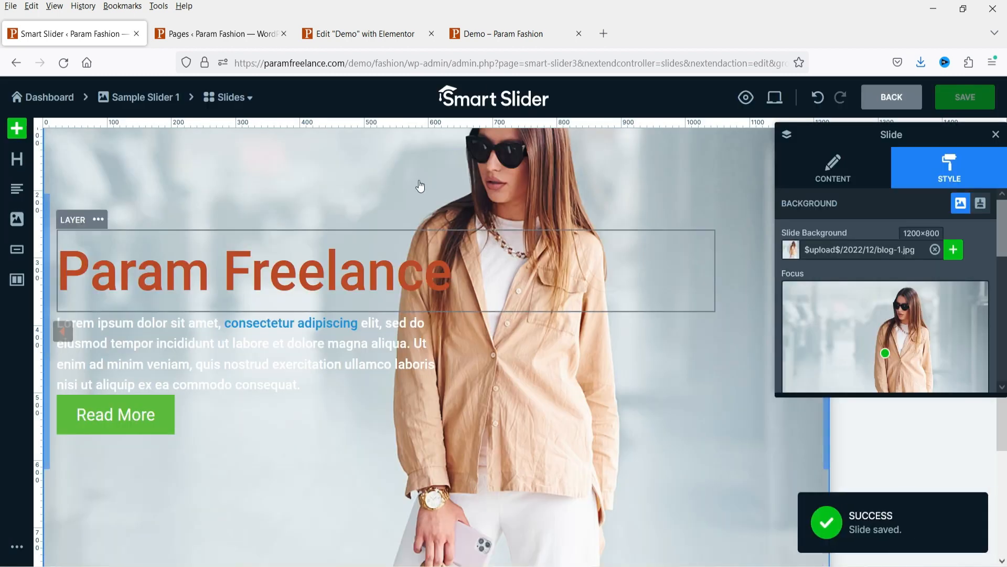
pyautogui.click(499, 33)
pyautogui.click(63, 63)
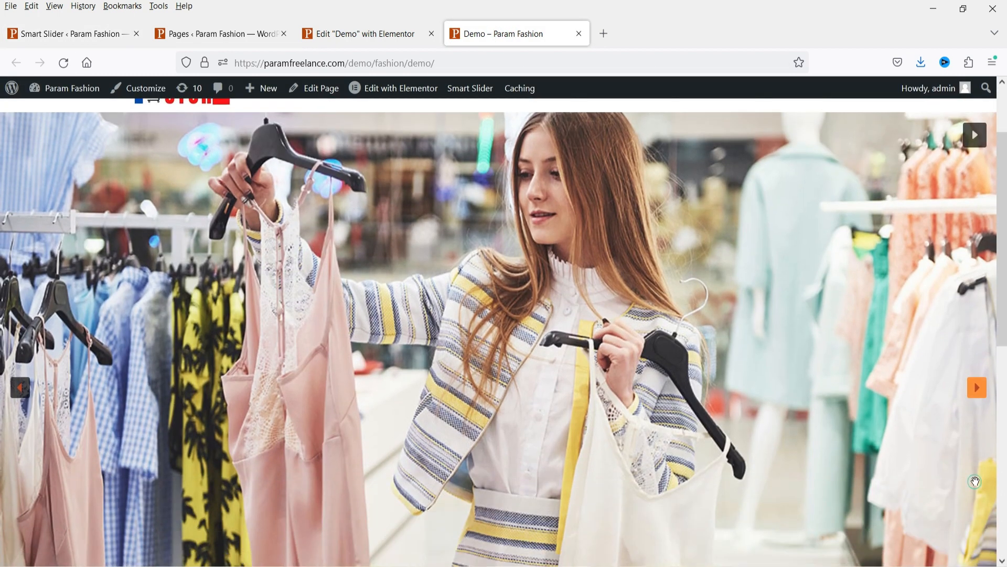
pyautogui.click(979, 380)
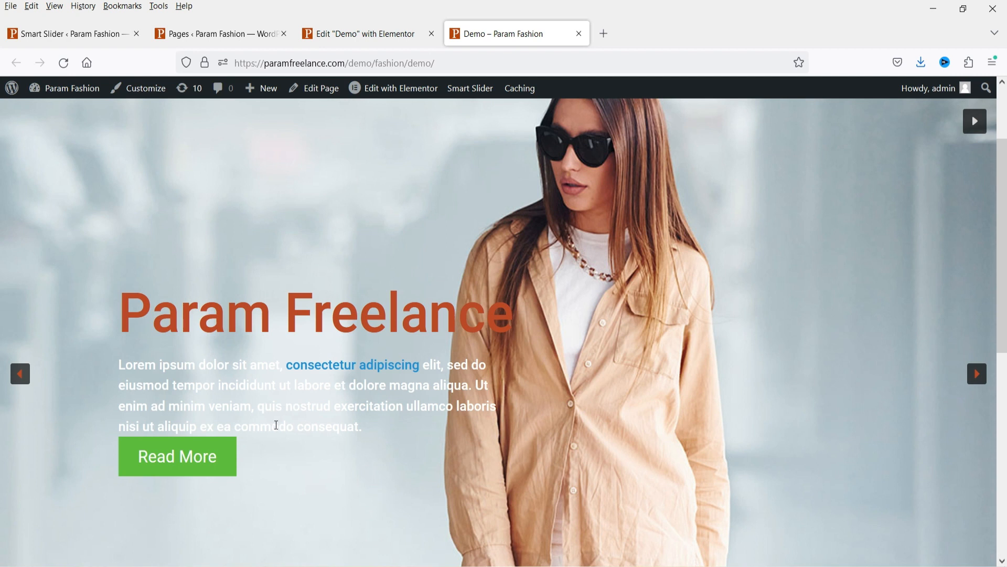
# Leave the slide editor and open the form for uploading a plugin ZIP file in the WordPress admin
pyautogui.click(79, 34)
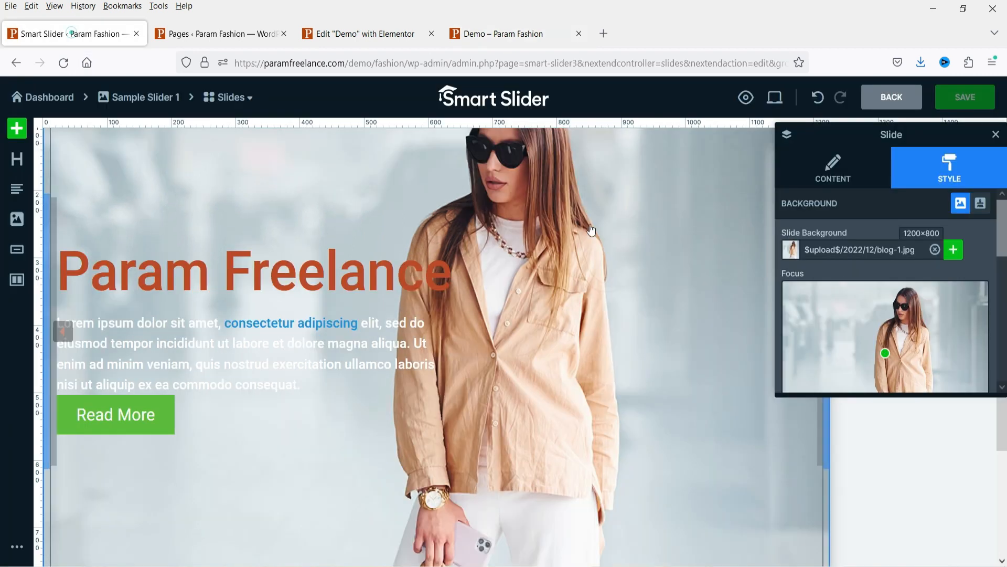
pyautogui.click(898, 106)
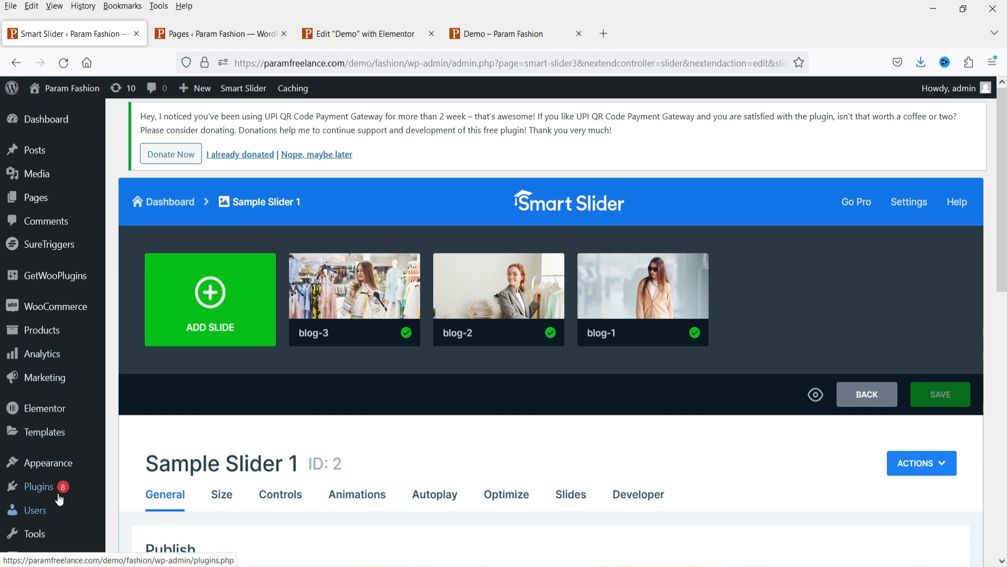
pyautogui.moveTo(40, 487)
pyautogui.click(135, 512)
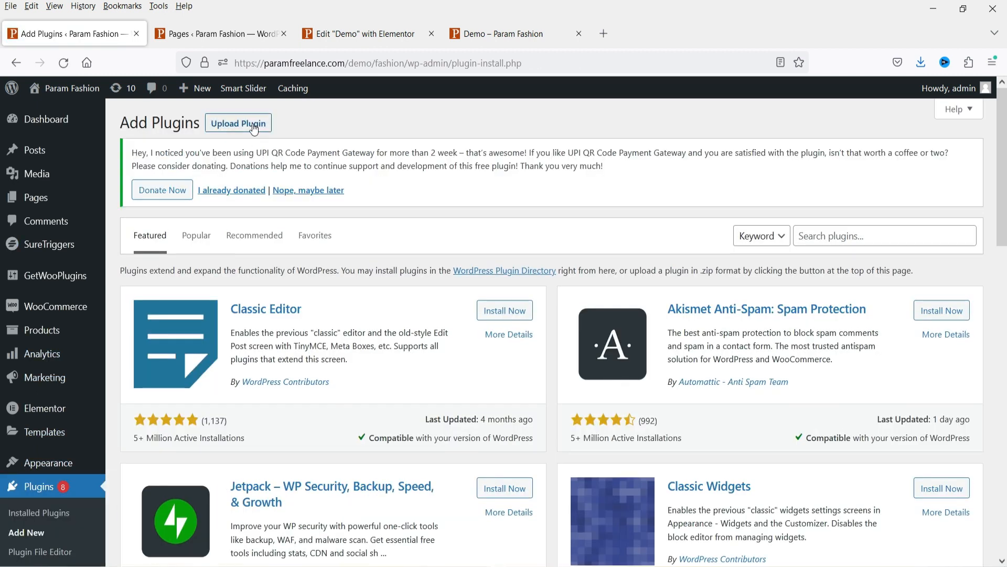
pyautogui.click(238, 123)
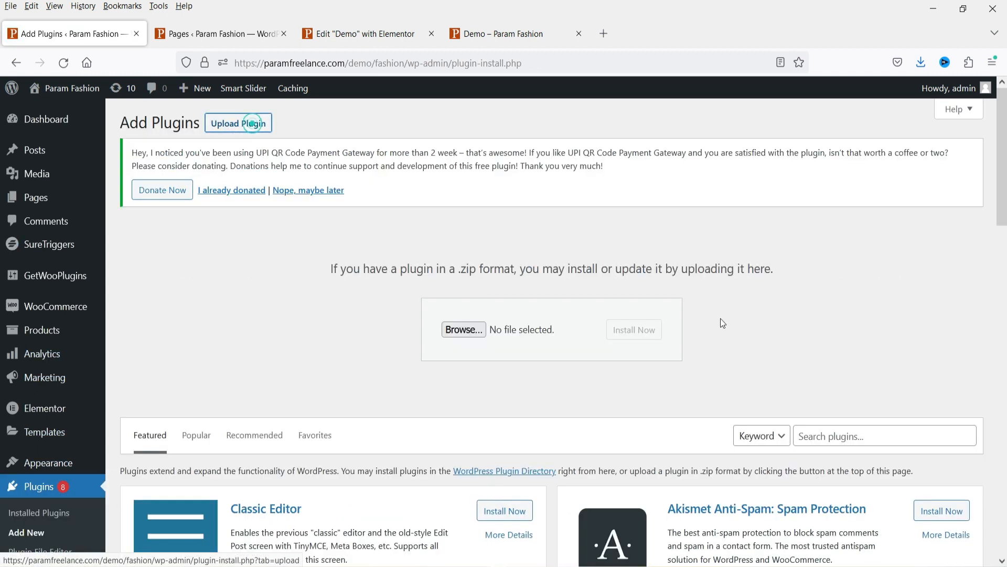
# Upload the nextend-smart-slider3-pro_3.5.1.17 ZIP file from the Desktop, install the plugin and activate it
pyautogui.click(464, 329)
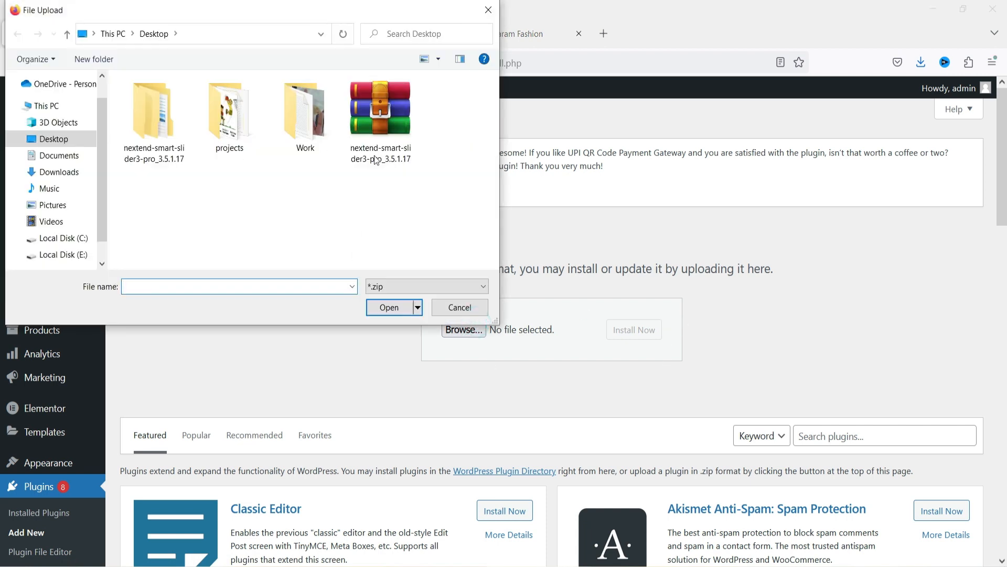
pyautogui.doubleClick(380, 144)
pyautogui.click(657, 330)
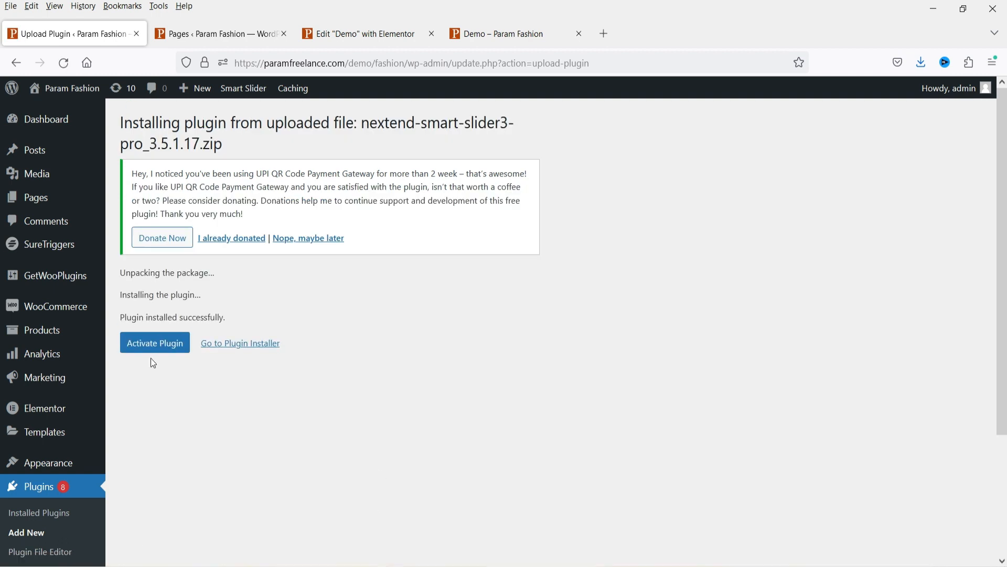
pyautogui.click(154, 347)
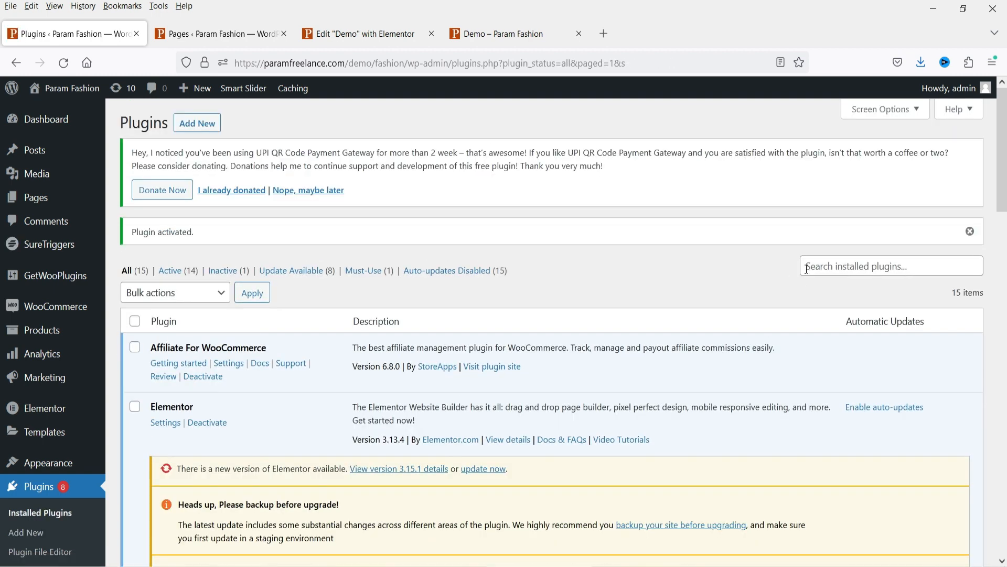
# Open Smart Slider from the WordPress admin and continue past the welcome page to its project dashboard
pyautogui.scroll(-5, 53, 315)
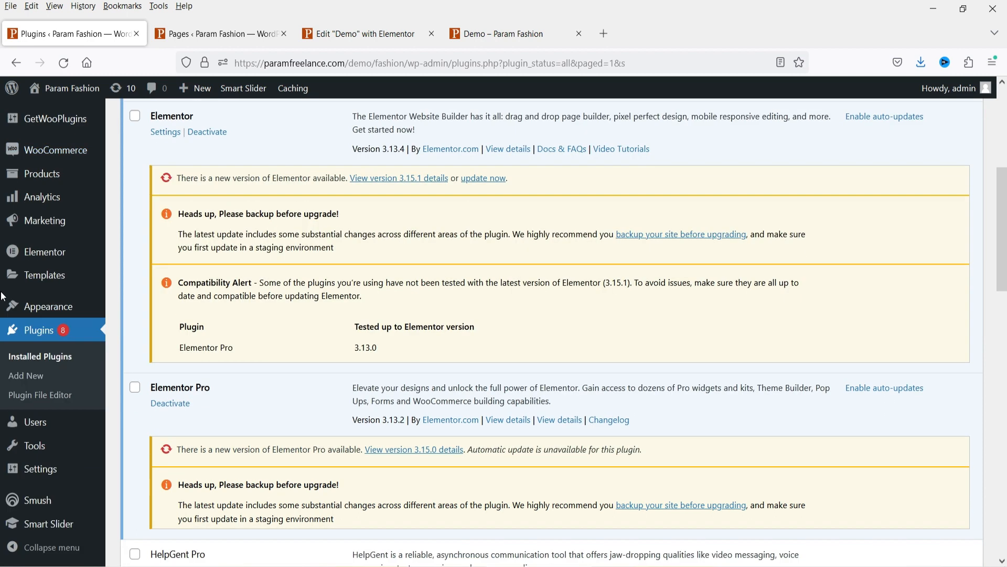
pyautogui.click(36, 530)
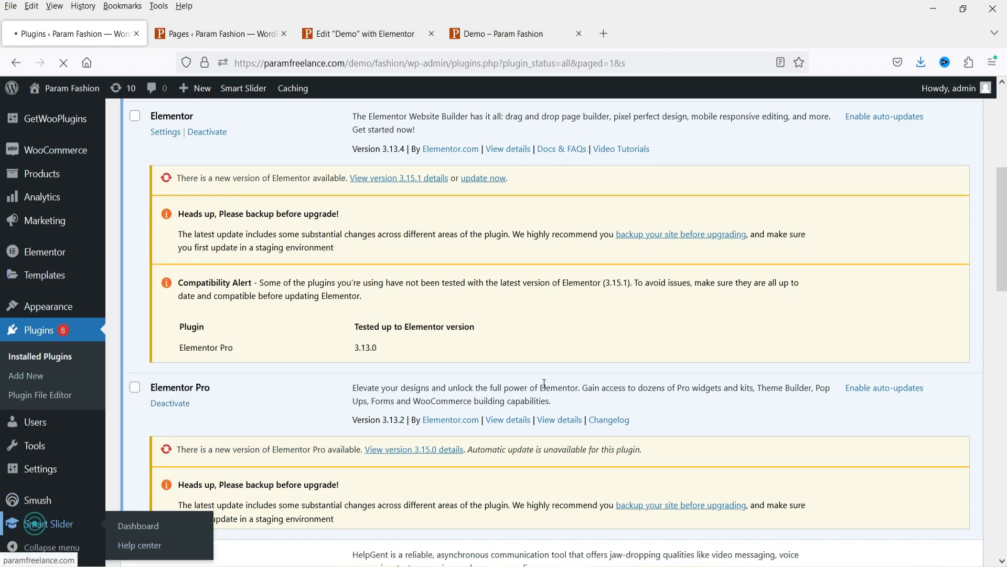
pyautogui.scroll(-3, 637, 451)
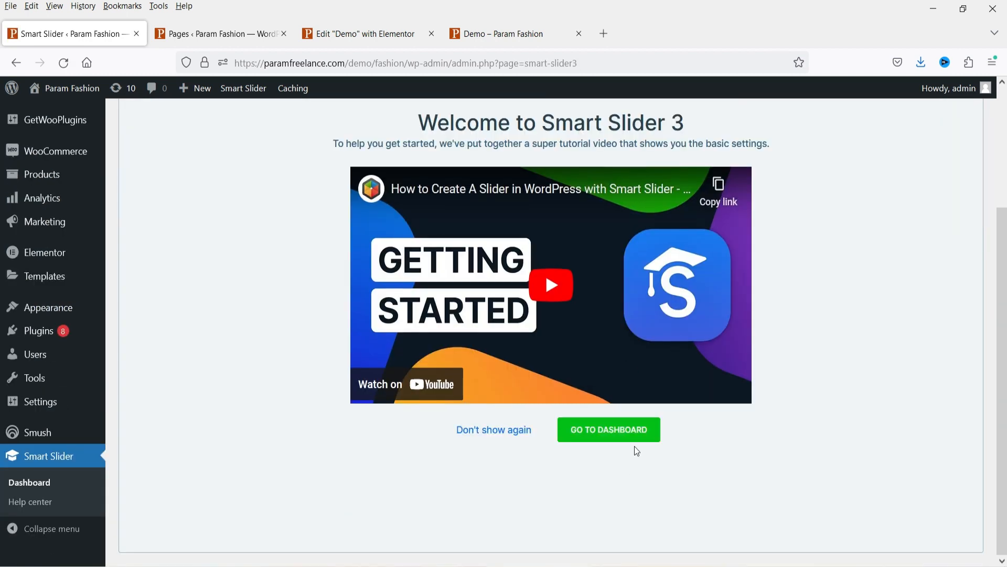
pyautogui.click(633, 445)
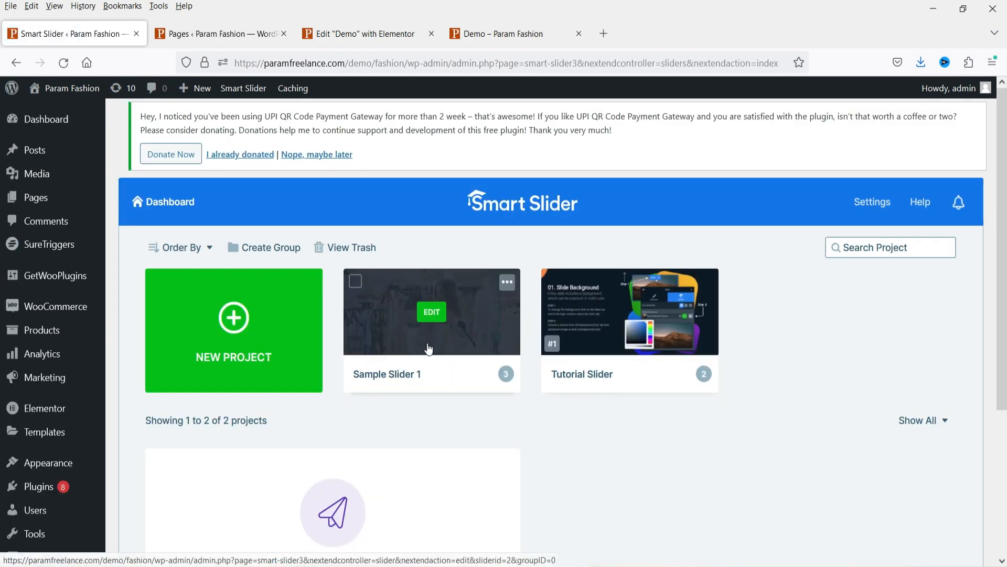
# Start a new project from a template and filter the template library to Pro templates
pyautogui.click(176, 329)
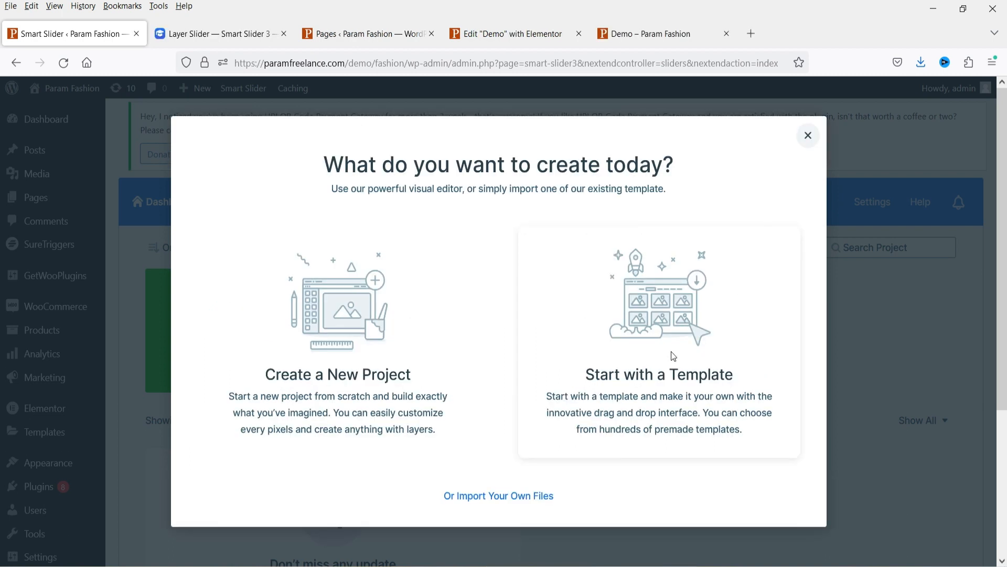
pyautogui.click(672, 356)
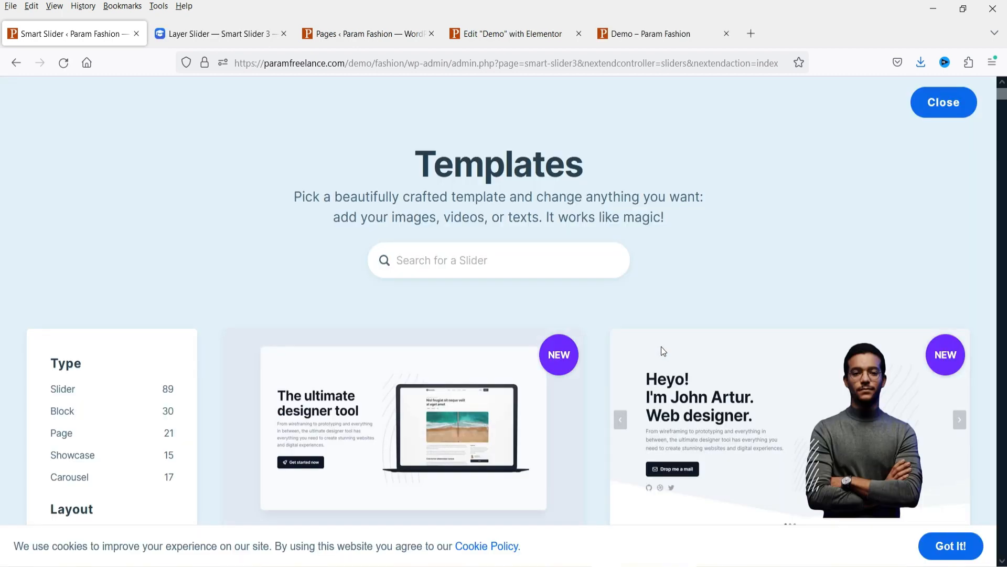
pyautogui.scroll(-7, 29, 299)
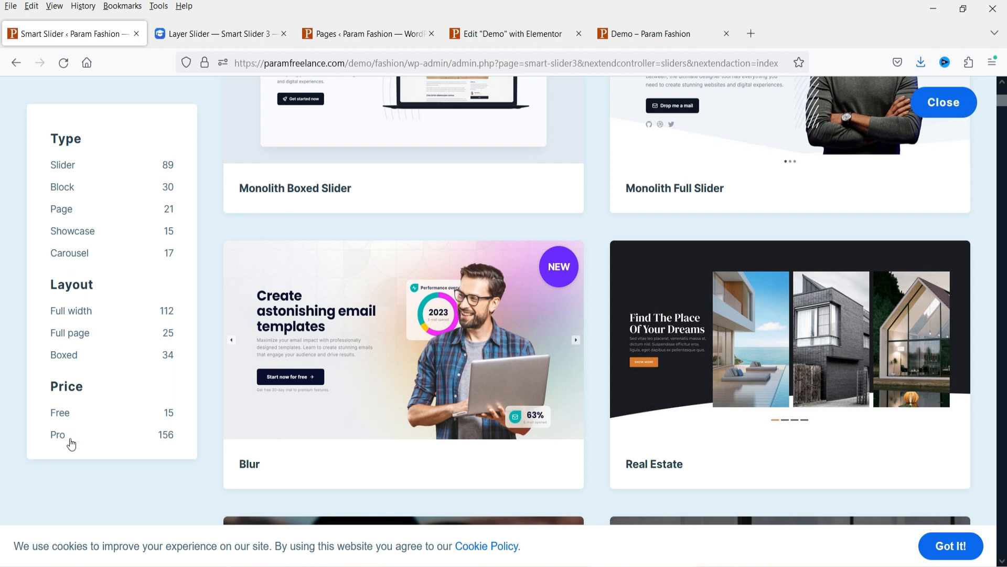
pyautogui.click(140, 444)
pyautogui.scroll(-5, 108, 362)
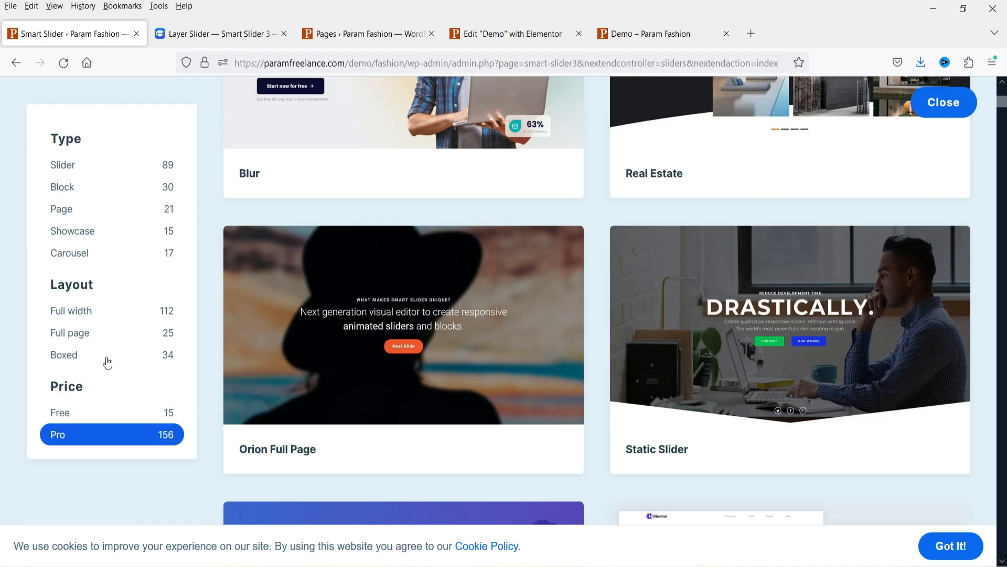
pyautogui.scroll(4, 818, 358)
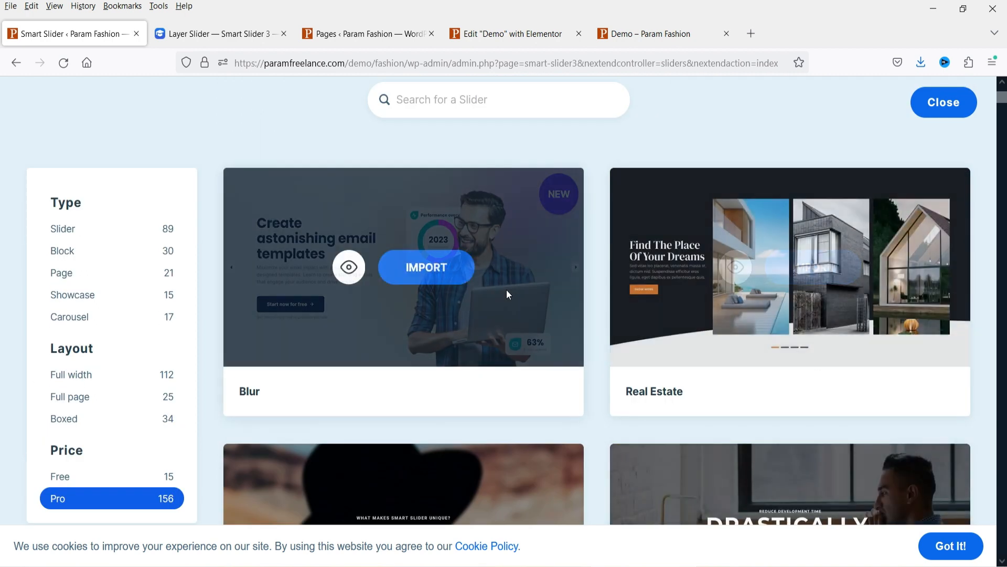
# Preview the Blur template and browse its slides, and browse the slides of the Layer Slider template
pyautogui.click(349, 267)
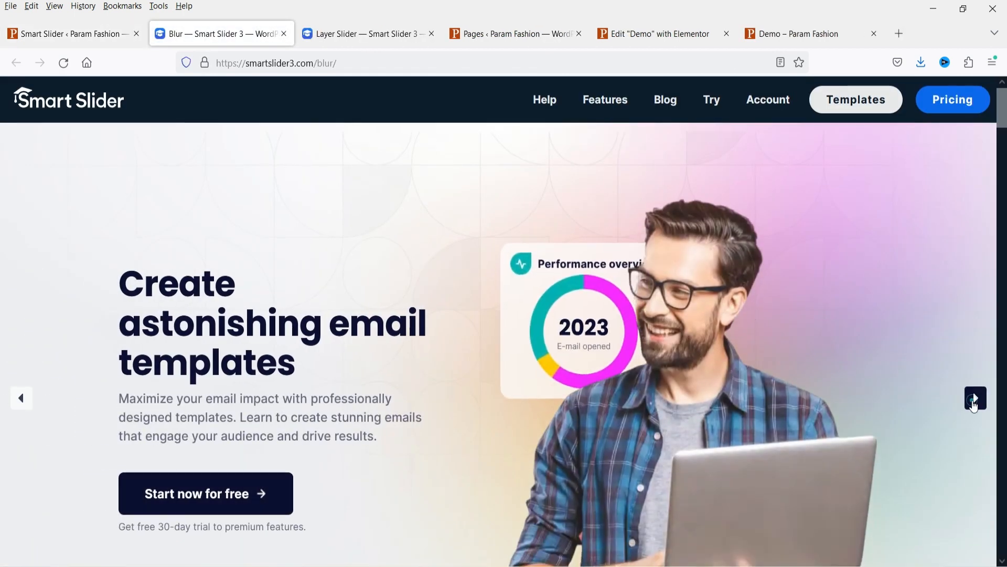
pyautogui.click(974, 398)
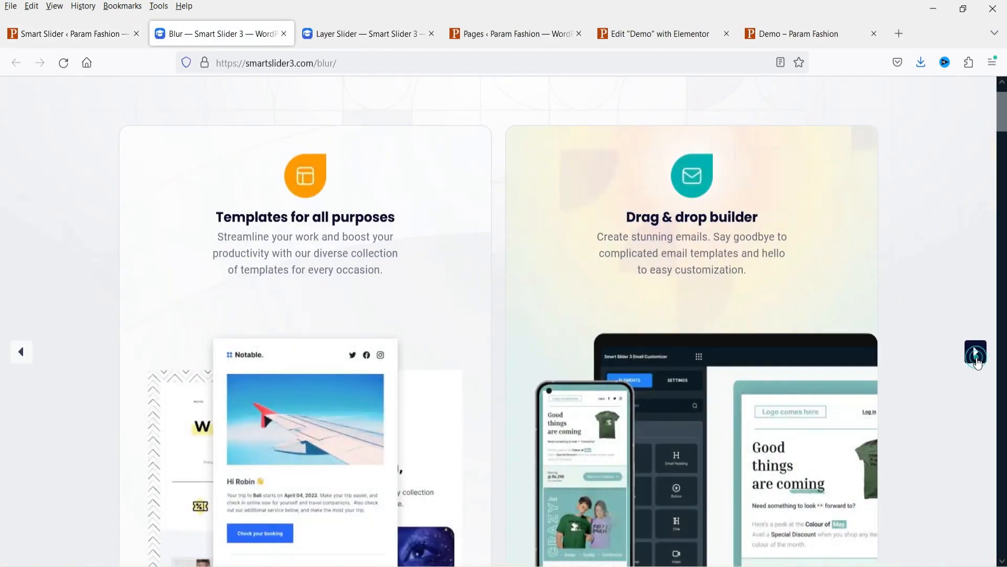
pyautogui.click(976, 352)
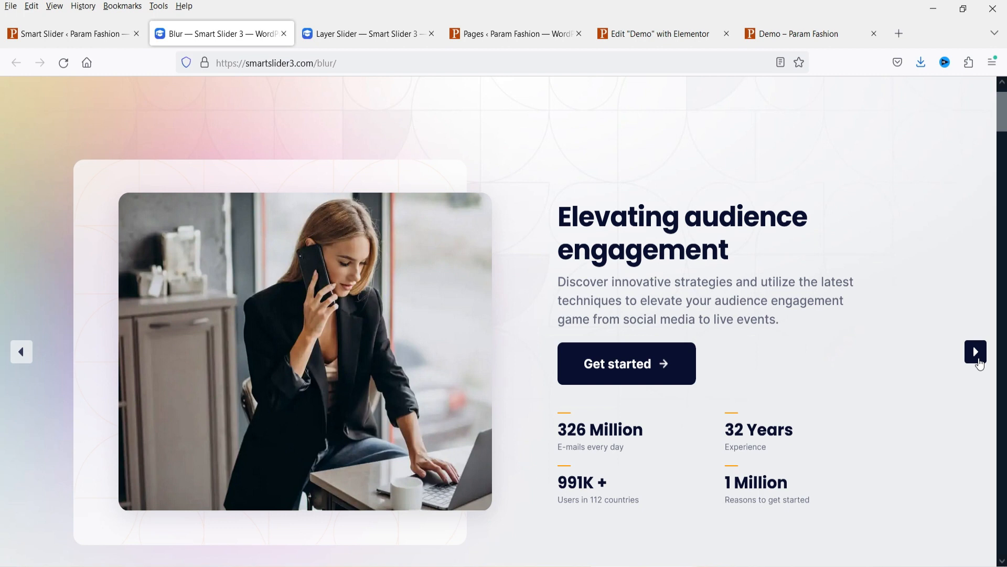
pyautogui.click(332, 38)
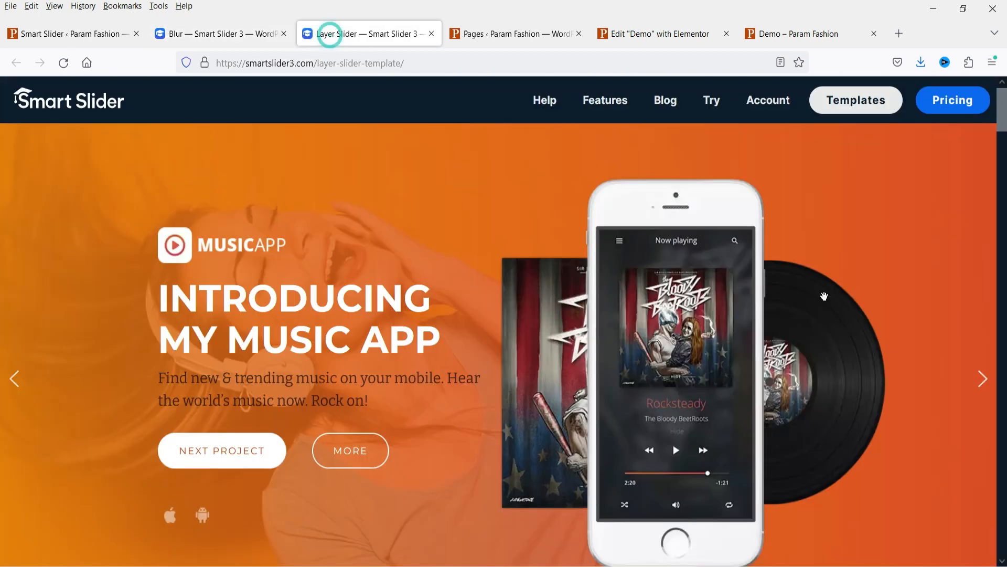
pyautogui.scroll(-1, 984, 383)
pyautogui.click(983, 362)
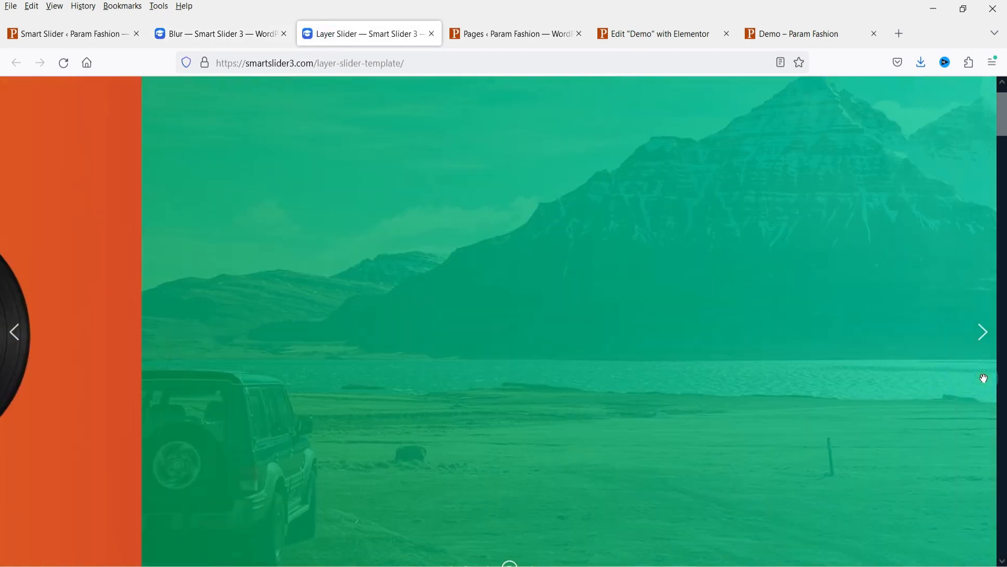
pyautogui.click(984, 338)
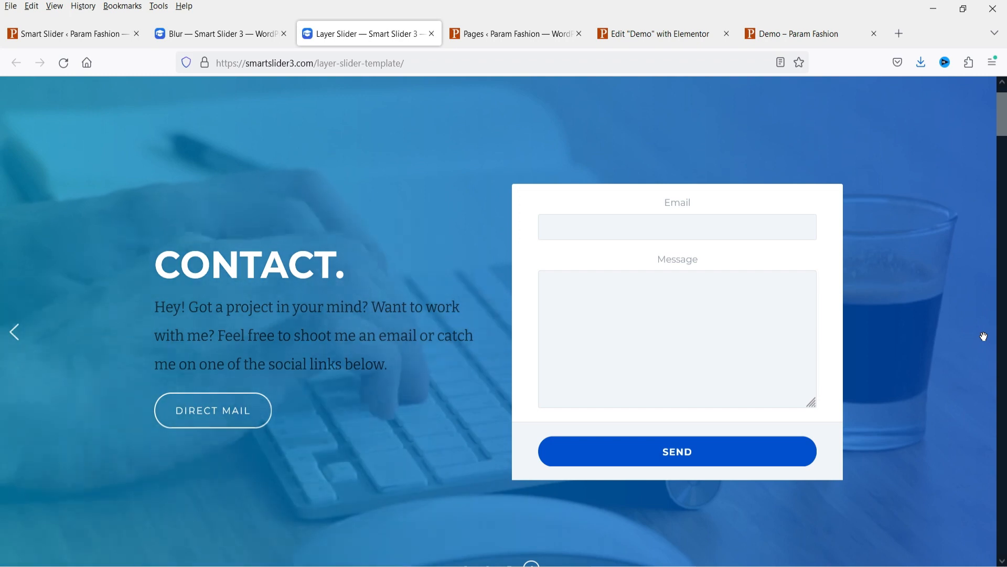
# Close both template preview pages and leave the template library
pyautogui.click(285, 34)
pyautogui.click(285, 34)
pyautogui.click(79, 42)
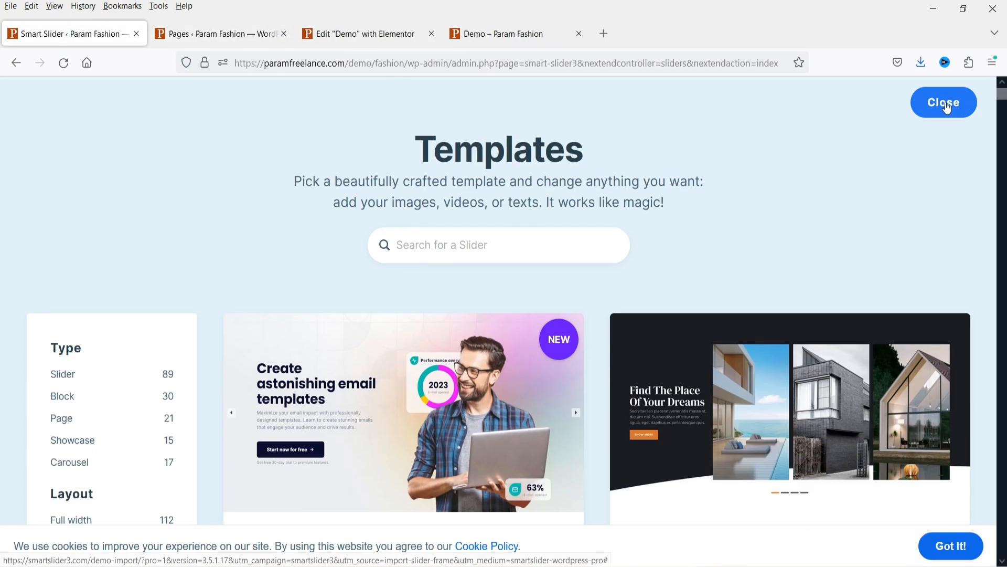
pyautogui.click(944, 101)
# Create a new project from scratch named "Sample Slider 2" as a Simple slider, 1200 x 600 px, Full width layout
pyautogui.click(233, 336)
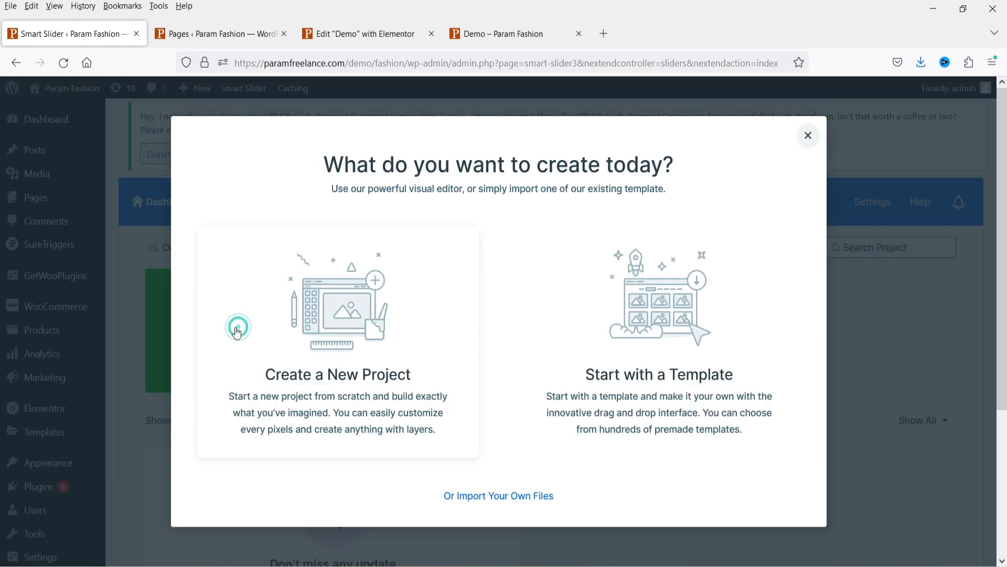
pyautogui.click(324, 318)
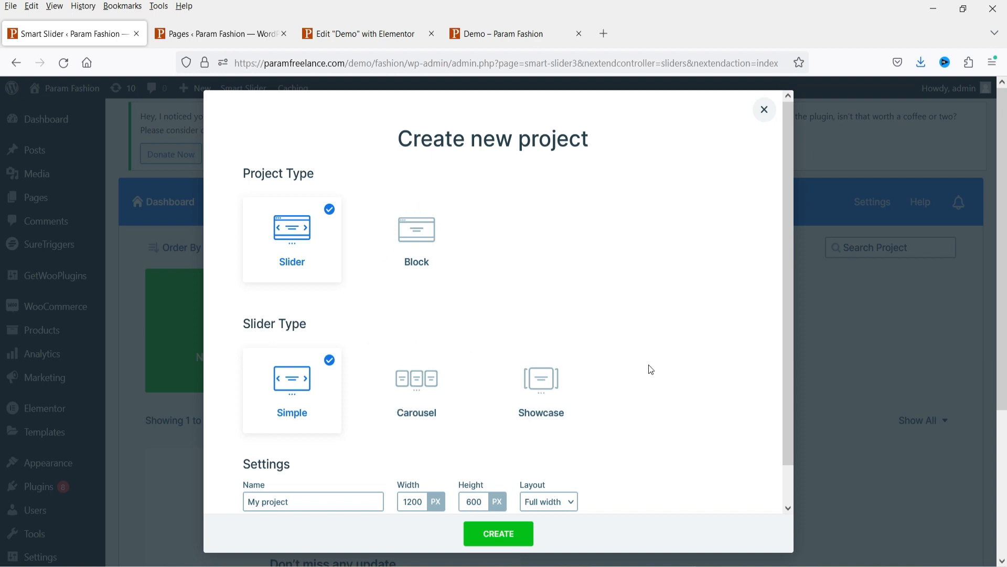
pyautogui.tripleClick(297, 500)
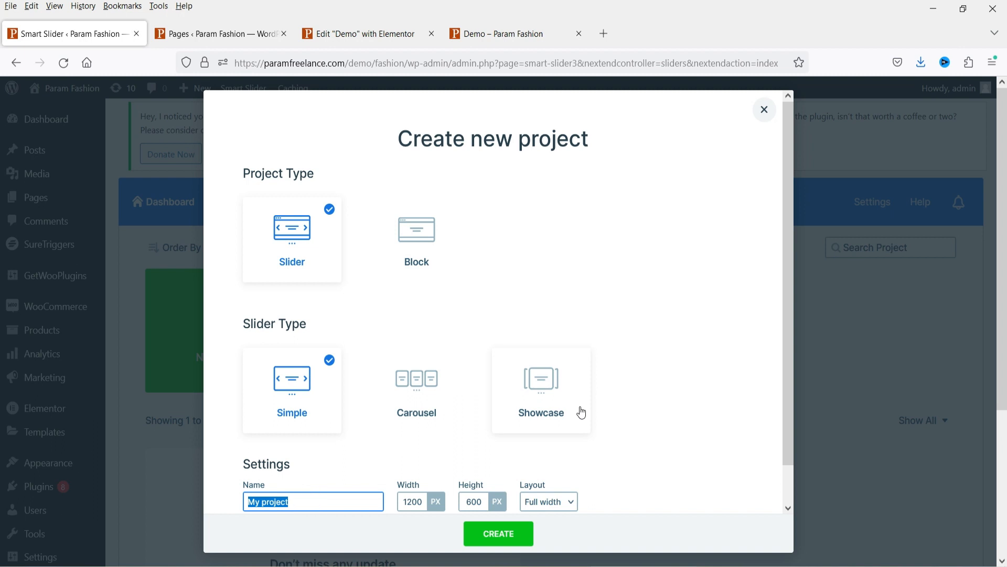
pyautogui.write('Sample SLide')
pyautogui.press('BackSpace')
pyautogui.press('BackSpace')
pyautogui.press('BackSpace')
pyautogui.press('BackSpace')
pyautogui.write('lider 2')
pyautogui.click(508, 534)
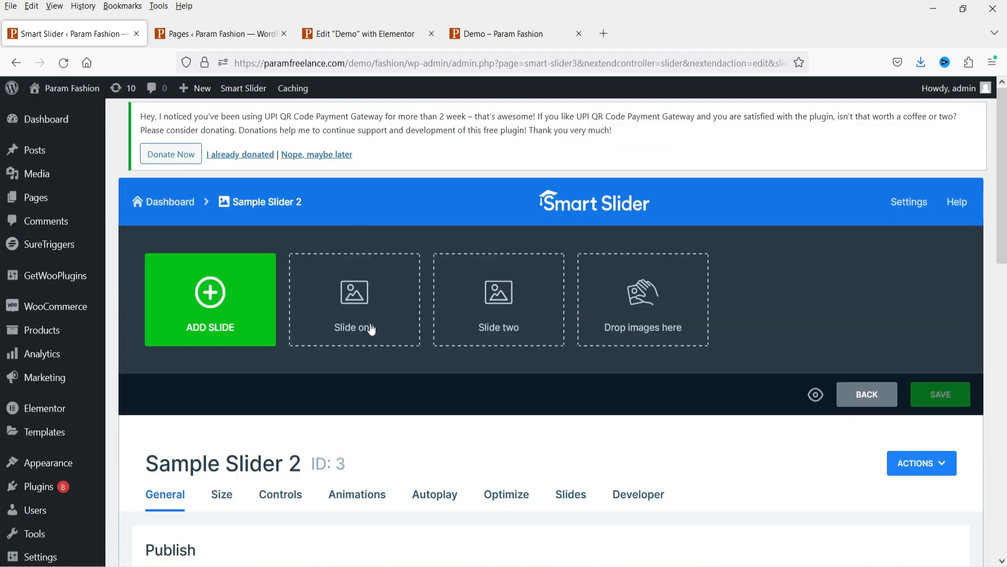
# Add a blank slide to Sample Slider 2 and open it in the slide editor
pyautogui.click(369, 327)
pyautogui.click(310, 280)
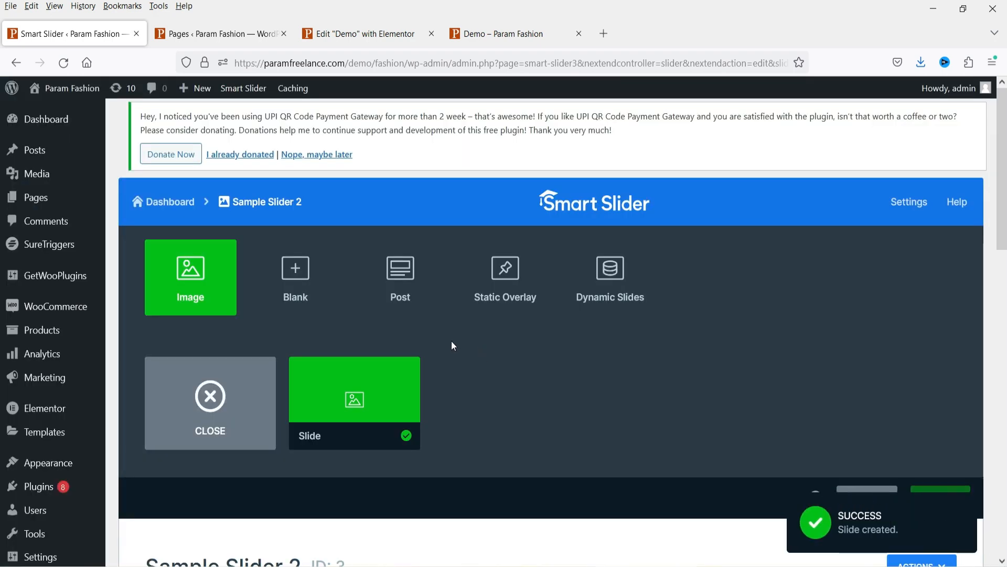
pyautogui.scroll(-4, 452, 341)
pyautogui.click(354, 170)
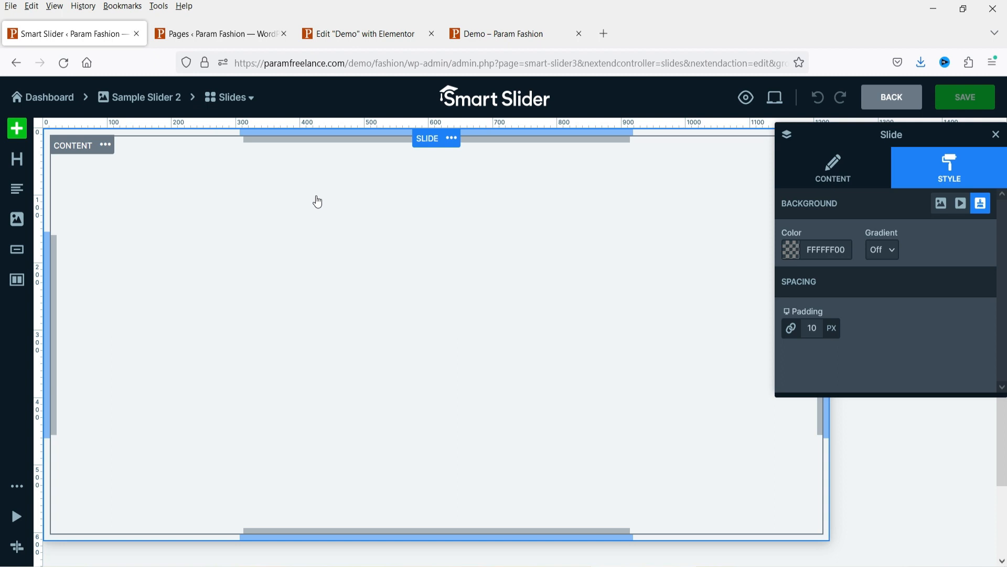
# Give the slide background a horizontal gradient with green 55AA39FF as its start color
pyautogui.click(888, 259)
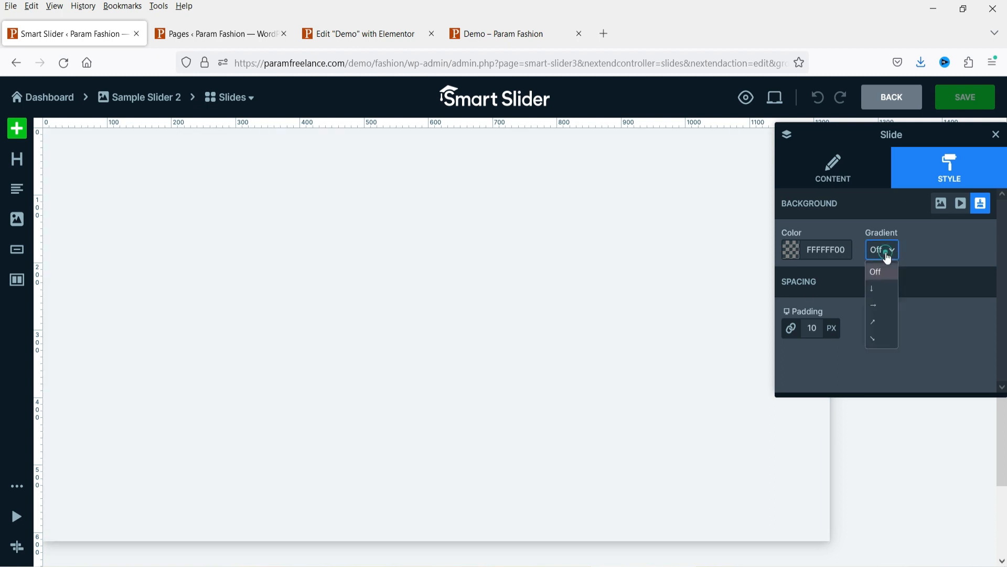
pyautogui.click(879, 306)
pyautogui.click(788, 254)
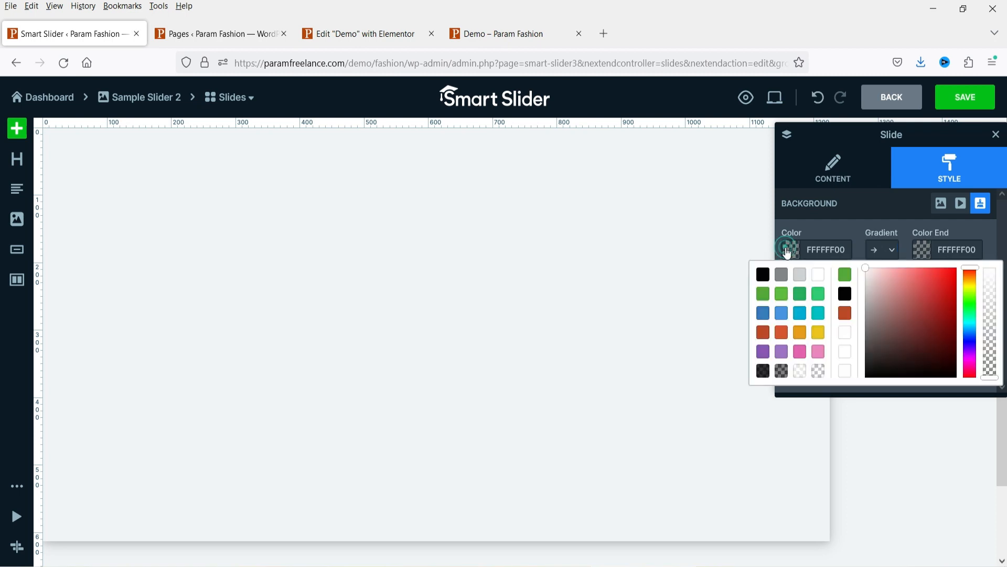
pyautogui.click(765, 300)
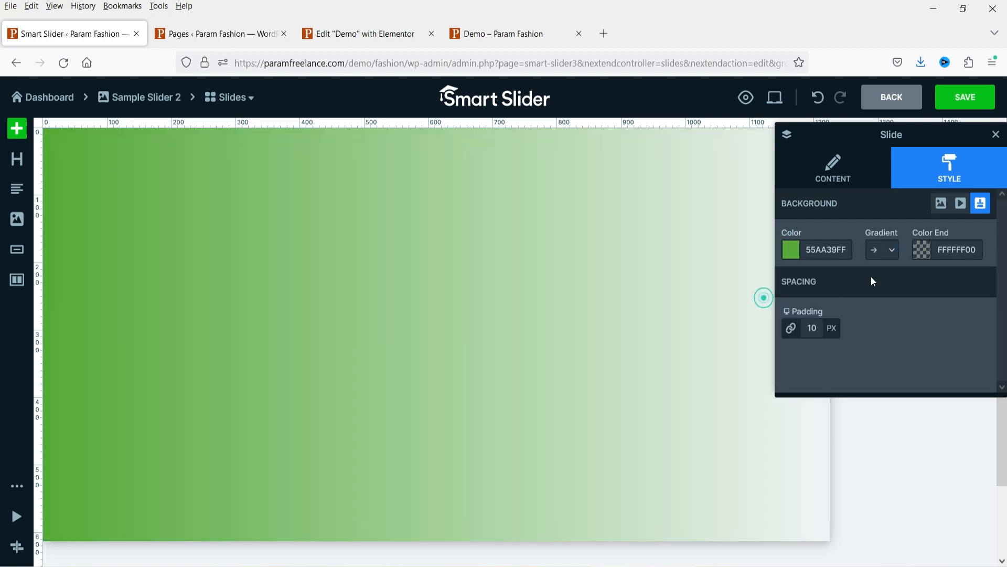
# Set the end color of the slide's background gradient to a slightly transparent blue, 435AD5EB
pyautogui.click(921, 252)
pyautogui.click(969, 338)
pyautogui.moveTo(932, 308)
pyautogui.mouseDown()
pyautogui.moveTo(941, 298)
pyautogui.moveTo(929, 288)
pyautogui.mouseUp()
pyautogui.click(924, 250)
pyautogui.click(989, 275)
pyautogui.click(933, 287)
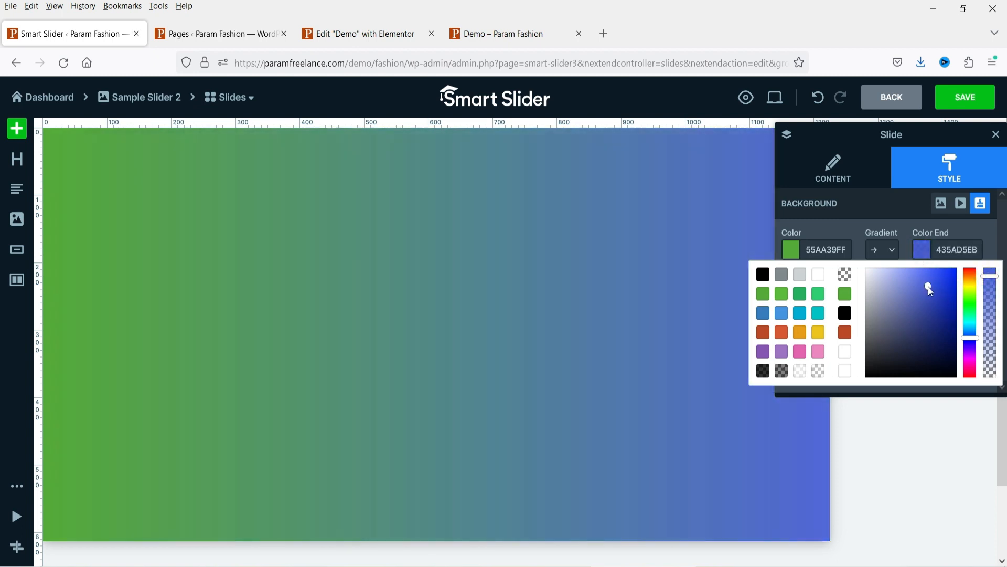
# Change the gradient's start color to the darker green 2E8213EB and close the slide settings
pyautogui.click(989, 243)
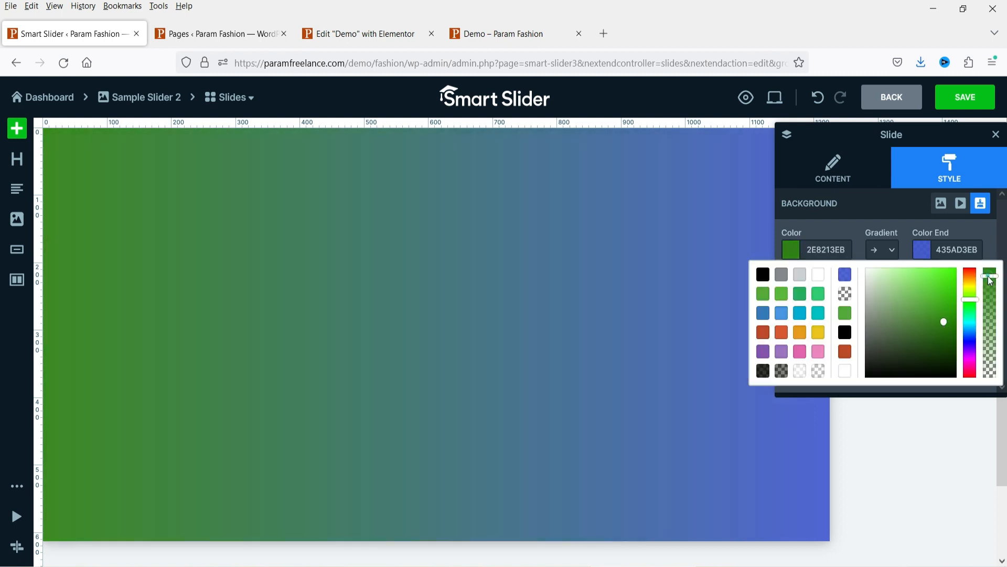
pyautogui.click(831, 177)
pyautogui.click(996, 135)
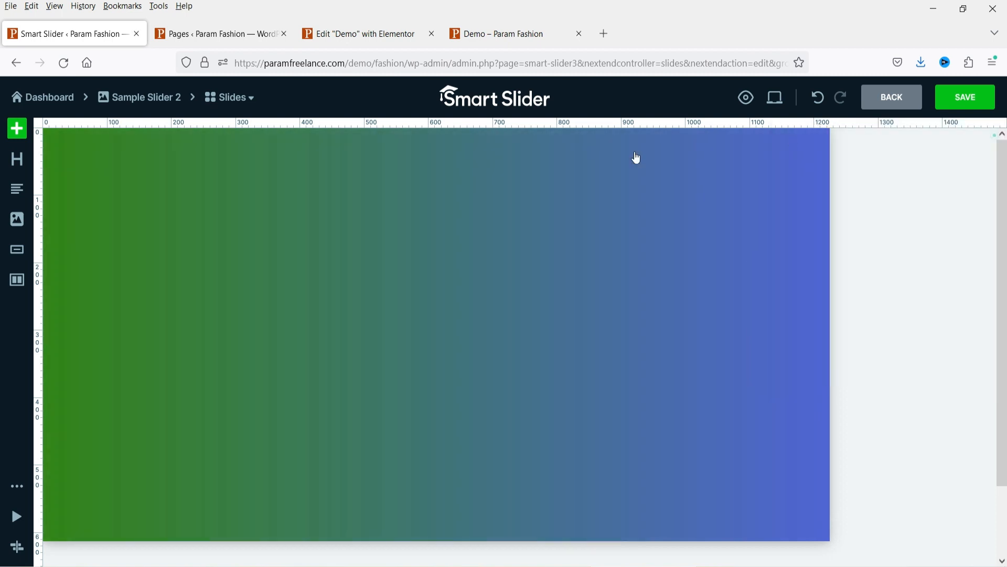
# Add a heading layer to the slide with the text "Param Freelance"
pyautogui.click(17, 159)
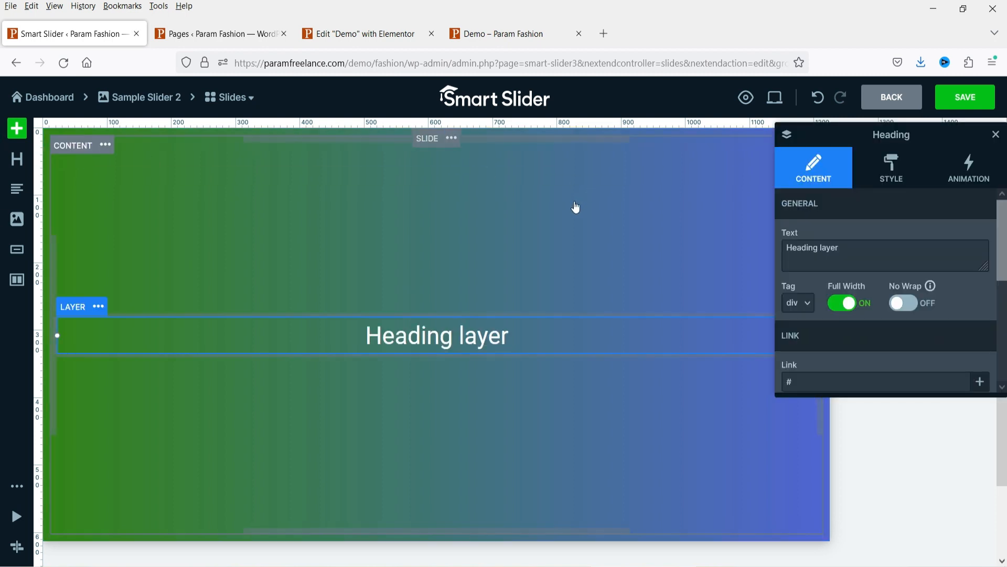
pyautogui.tripleClick(846, 252)
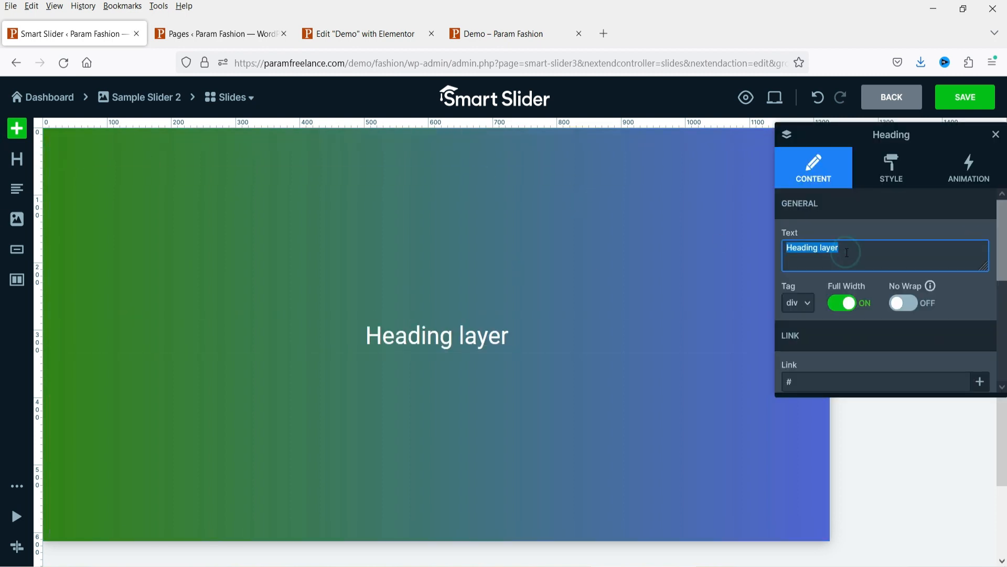
pyautogui.write('Param Freelance')
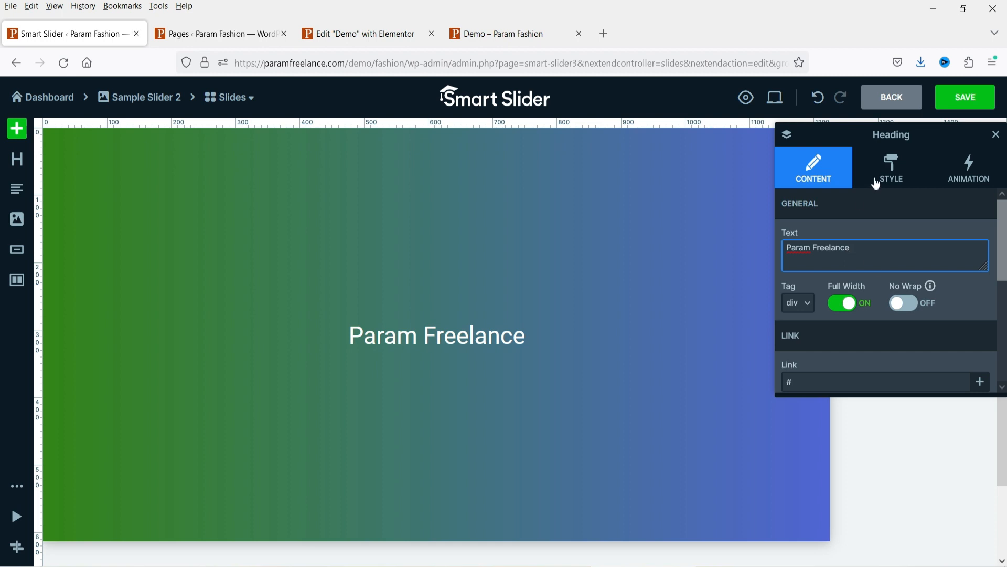
# Style the heading with a font size of 70 px, font weight 600 - Semi bold and left text alignment
pyautogui.click(876, 184)
pyautogui.click(787, 320)
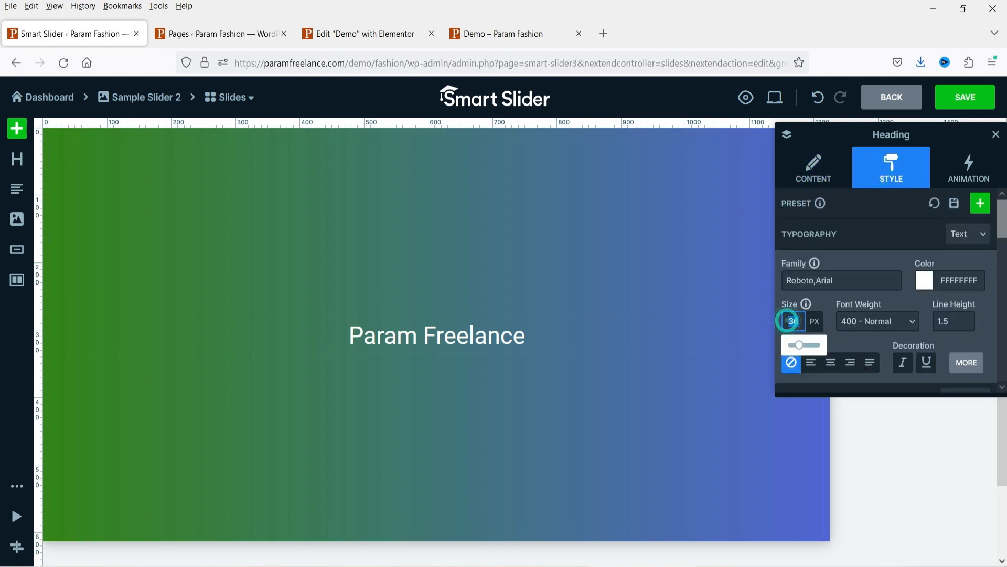
pyautogui.write('17')
pyautogui.click(876, 321)
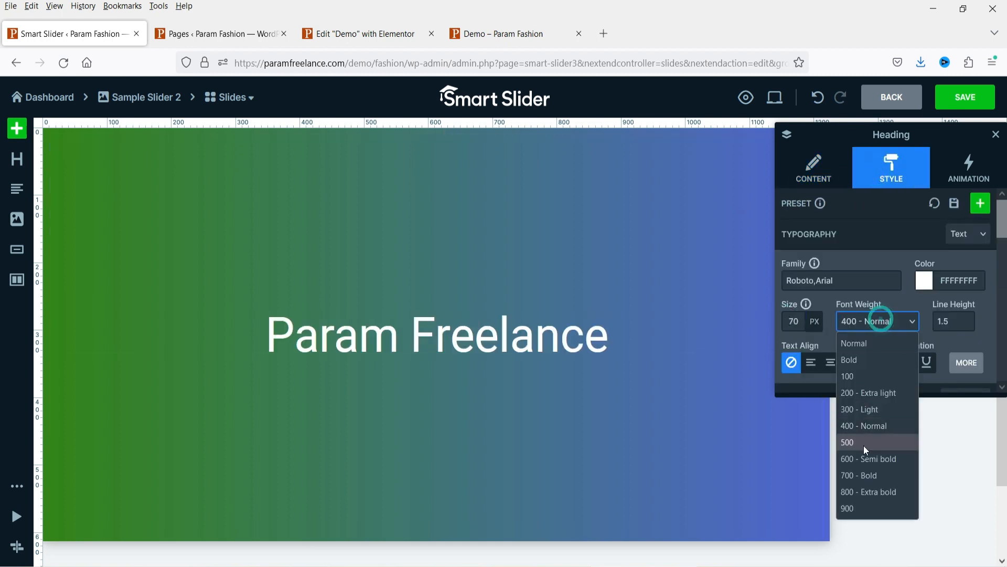
pyautogui.click(863, 456)
pyautogui.click(812, 362)
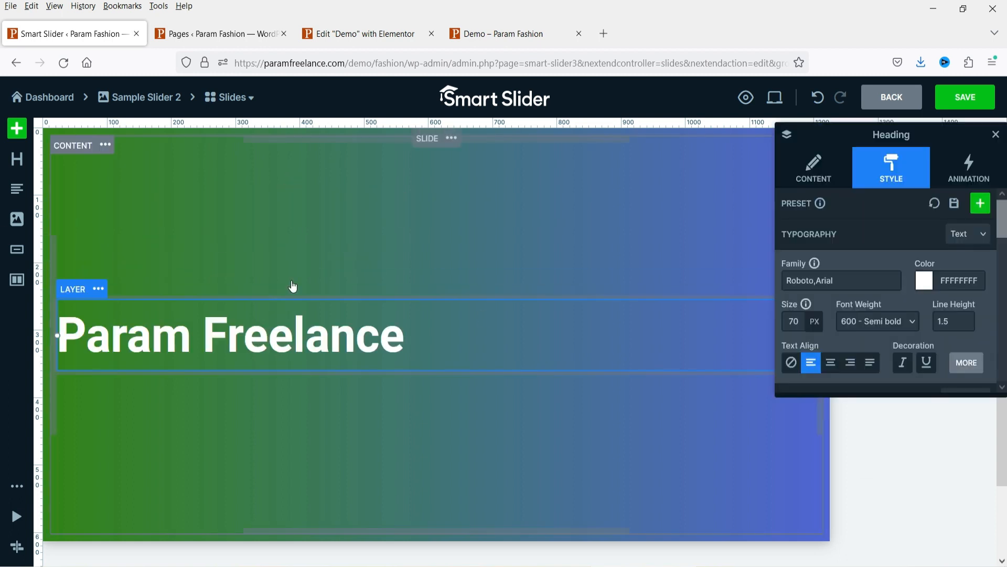
# Add a text layer with the default placeholder paragraph below the heading and left-align its text
pyautogui.click(19, 188)
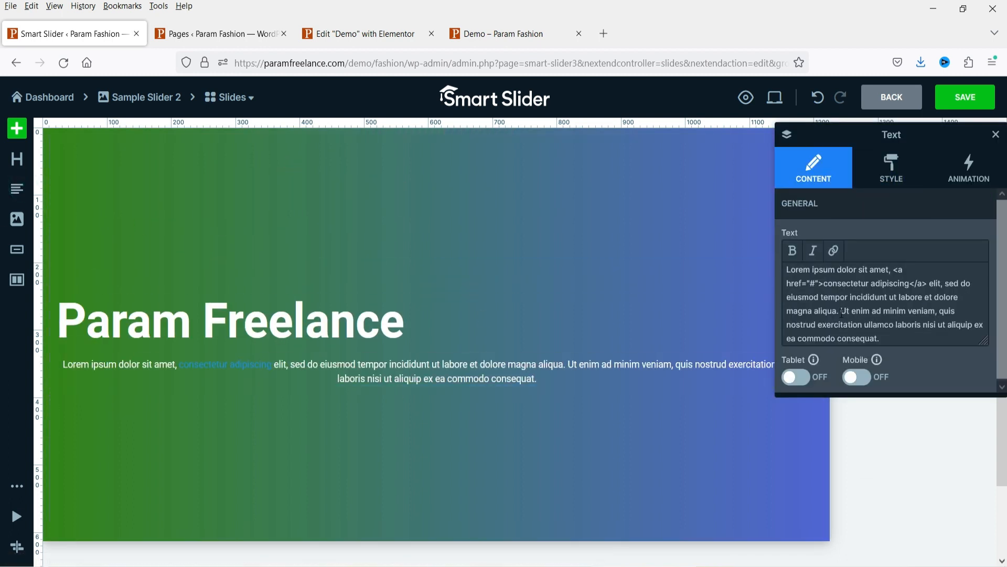
pyautogui.click(892, 167)
pyautogui.click(812, 362)
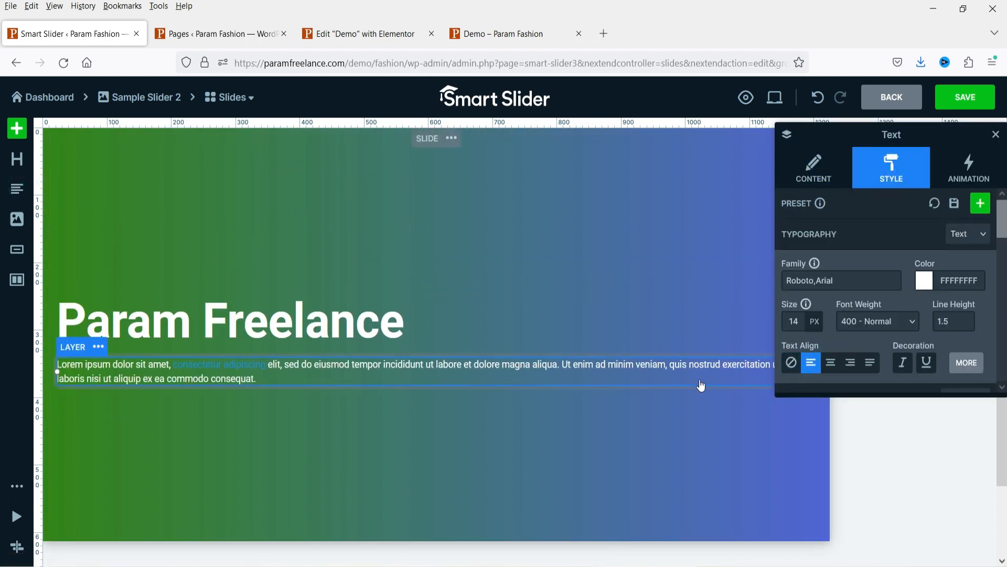
# Narrow the paragraph layer to less than half the slide's width and set its font size to 20 px
pyautogui.moveTo(911, 146); pyautogui.dragTo(665, 141)
pyautogui.click(435, 373)
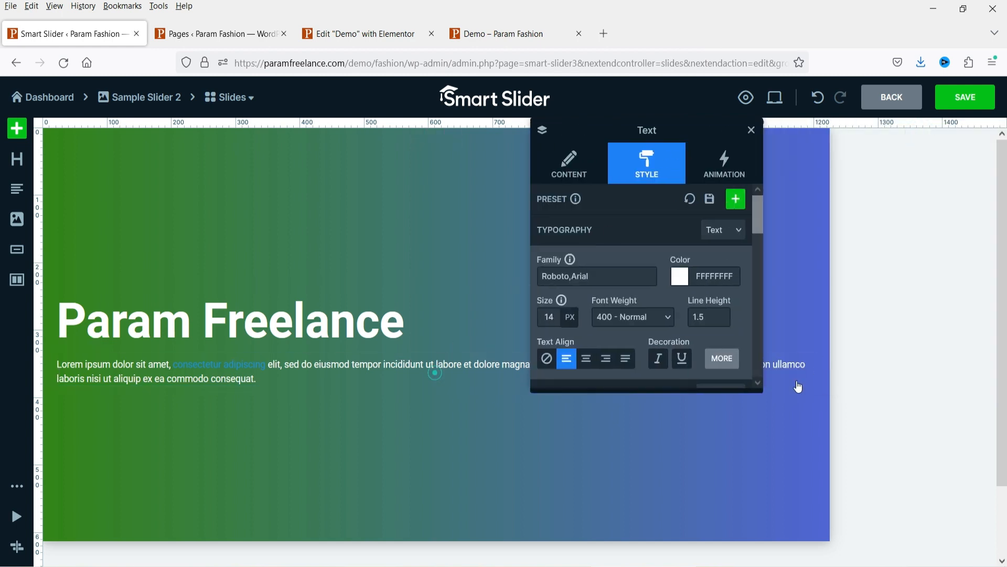
pyautogui.moveTo(817, 371); pyautogui.dragTo(584, 389)
pyautogui.click(549, 316)
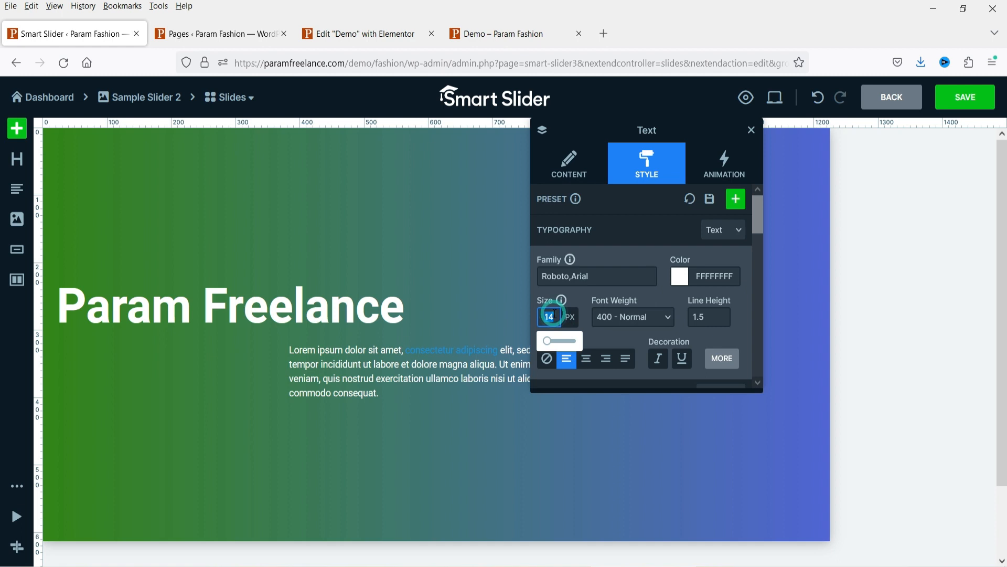
pyautogui.write('20')
# Give the paragraph layer a Move Left entrance animation and a loop animation that scales it to 1.05
pyautogui.click(719, 174)
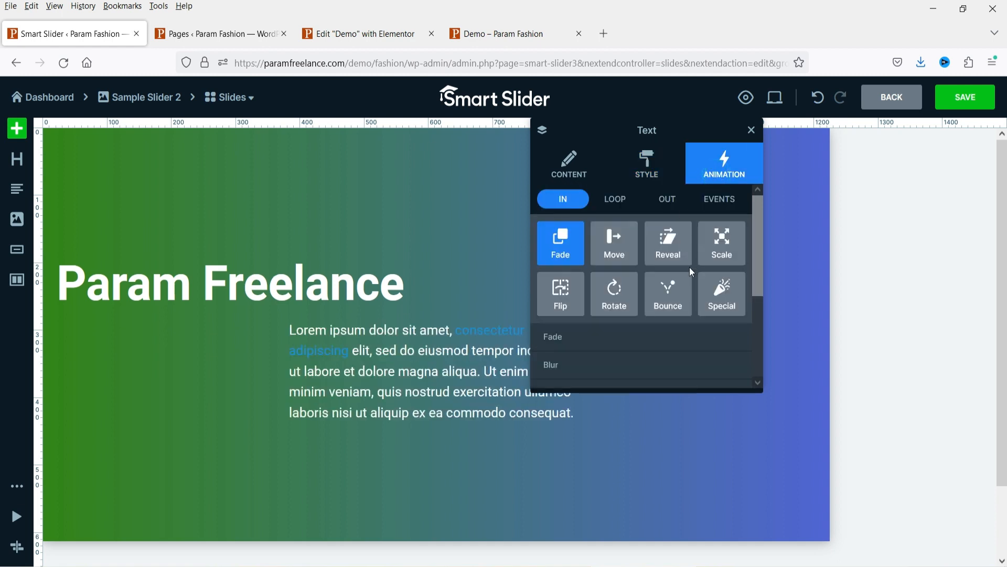
pyautogui.click(619, 248)
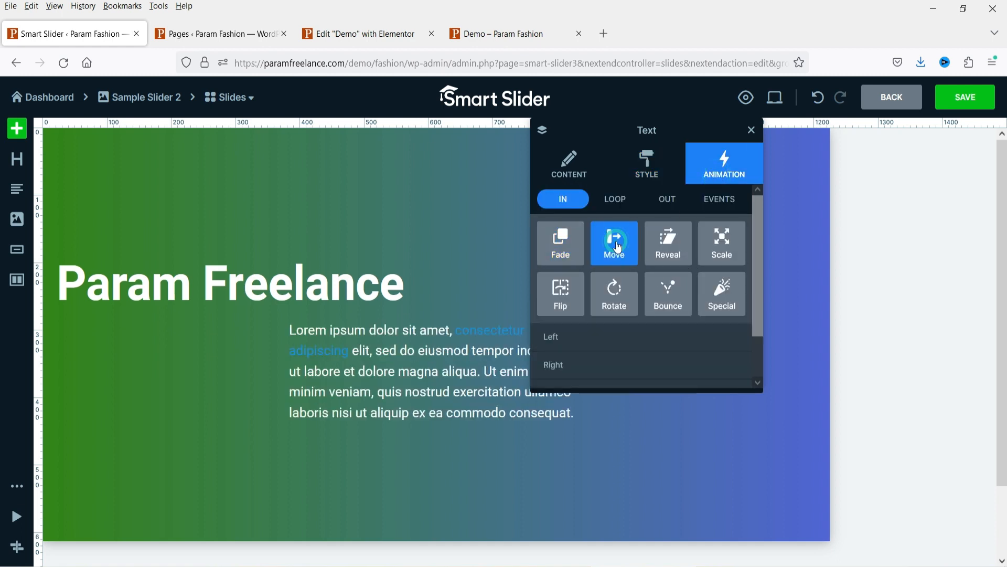
pyautogui.click(571, 338)
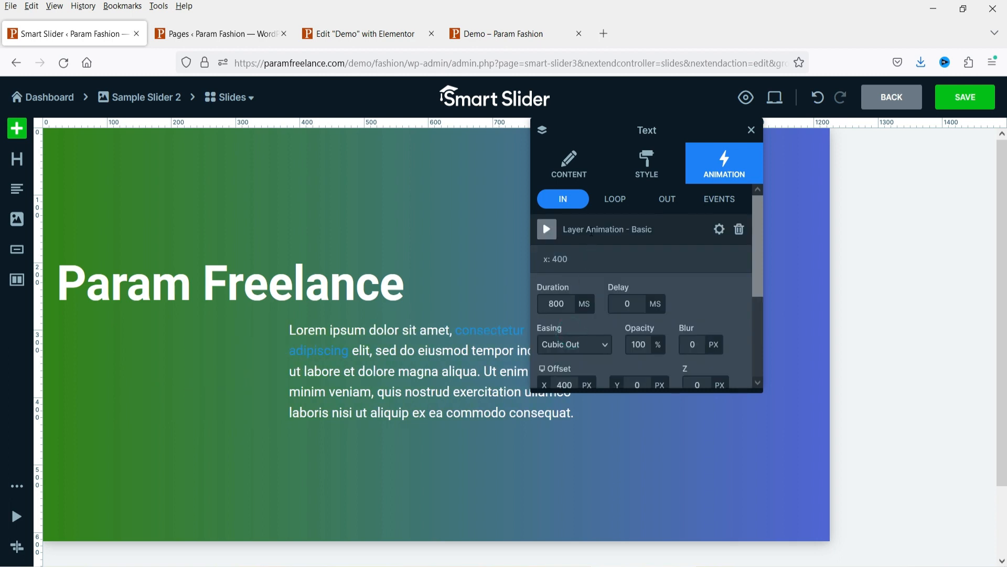
pyautogui.click(619, 204)
pyautogui.click(574, 229)
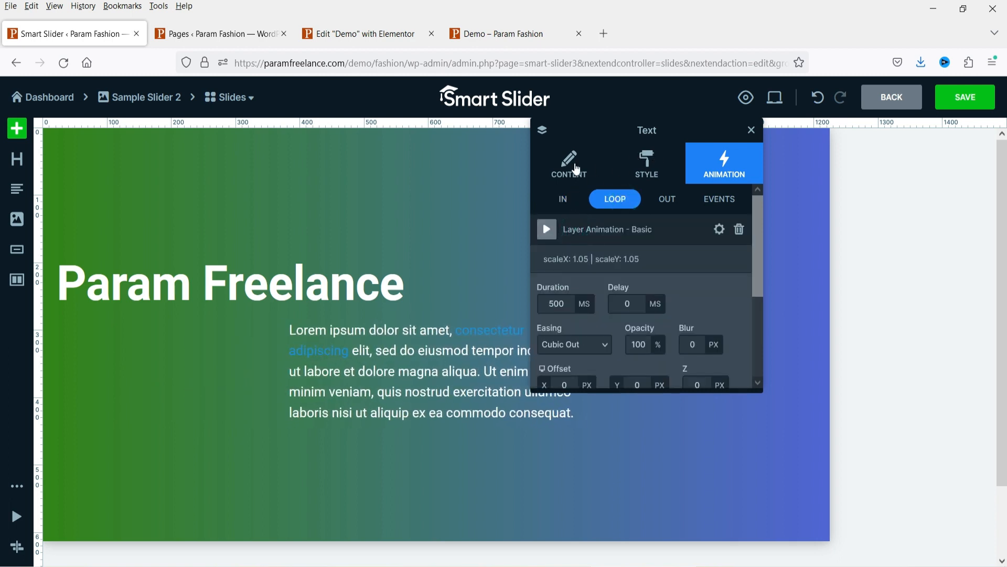
# Preview the paragraph layer's entrance animation and close the layer settings
pyautogui.click(564, 204)
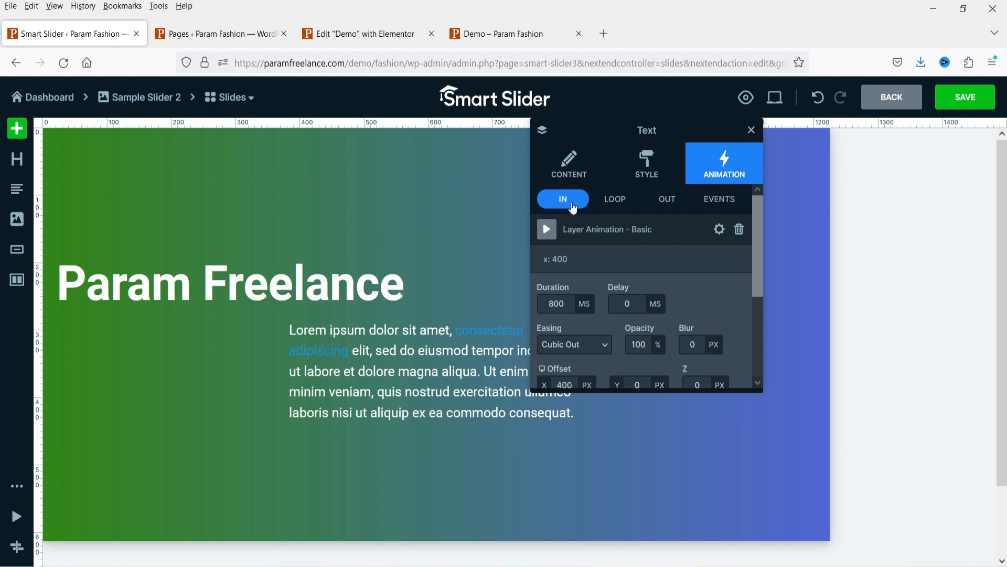
pyautogui.click(546, 230)
pyautogui.click(751, 130)
# Select the heading layer and choose the Reveal category for its entrance animation
pyautogui.click(175, 288)
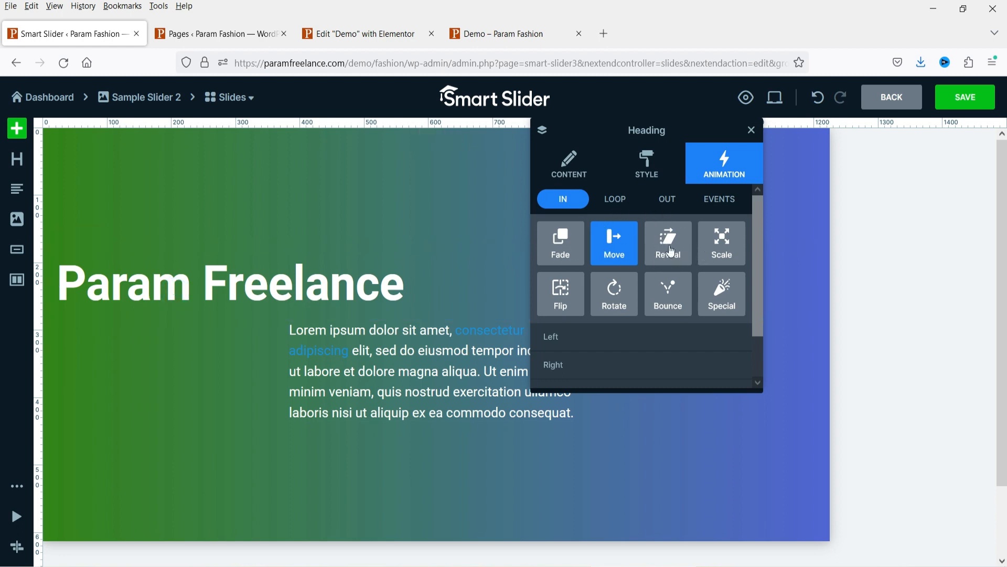
pyautogui.click(719, 246)
pyautogui.click(652, 248)
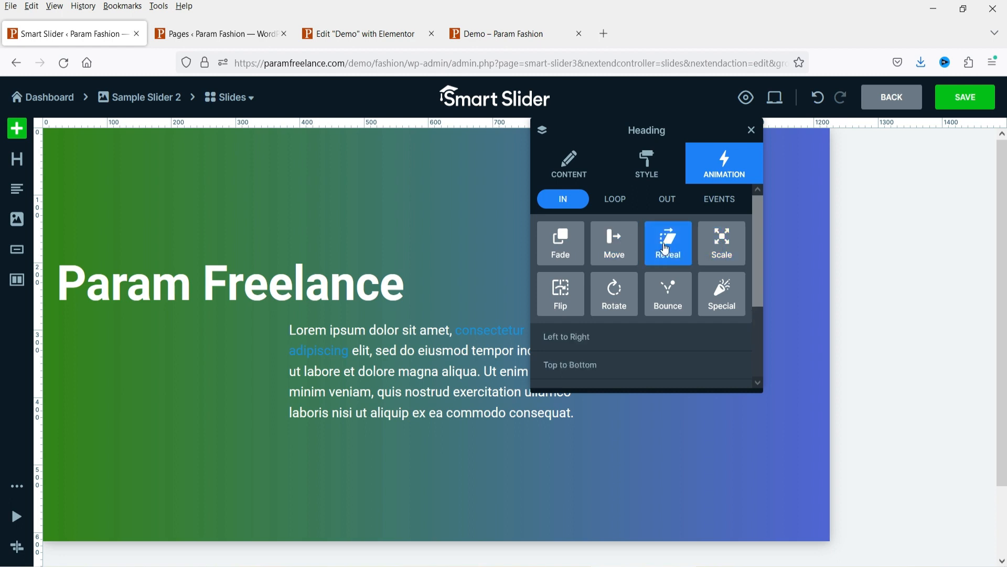